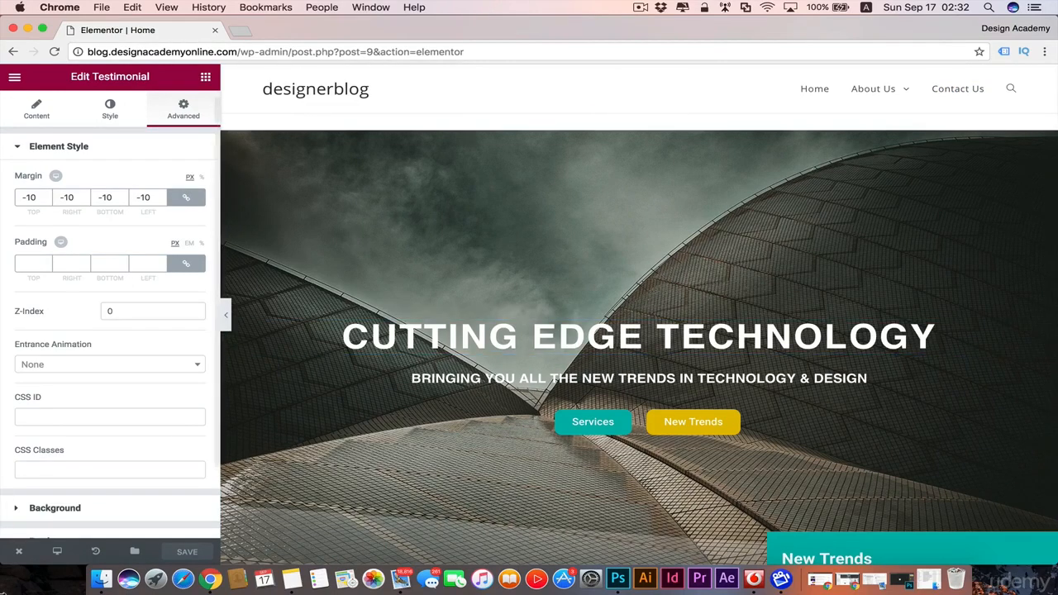
- View the live Home page from the Elementor editor and open the theme customizer for it
{"action": "mouse_move", "coordinate": [23, 554]}
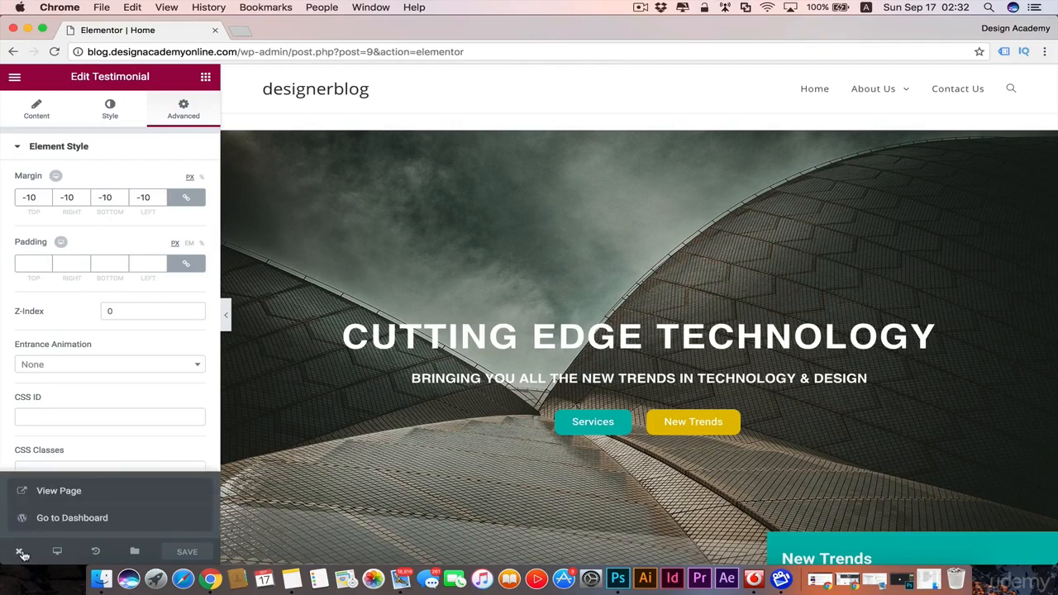
{"action": "left_click", "coordinate": [74, 491]}
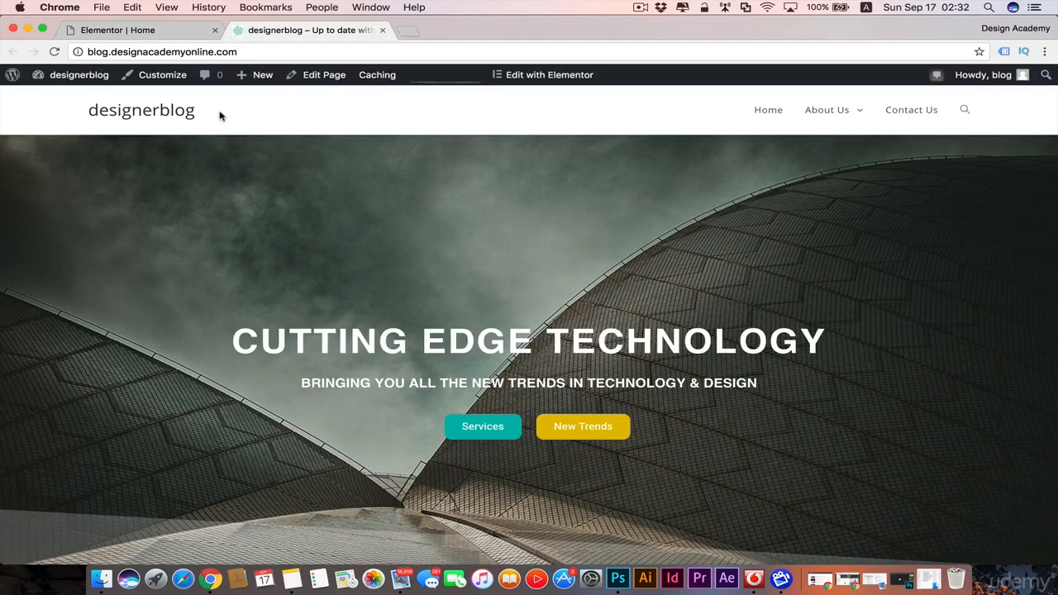
{"action": "left_click", "coordinate": [162, 74]}
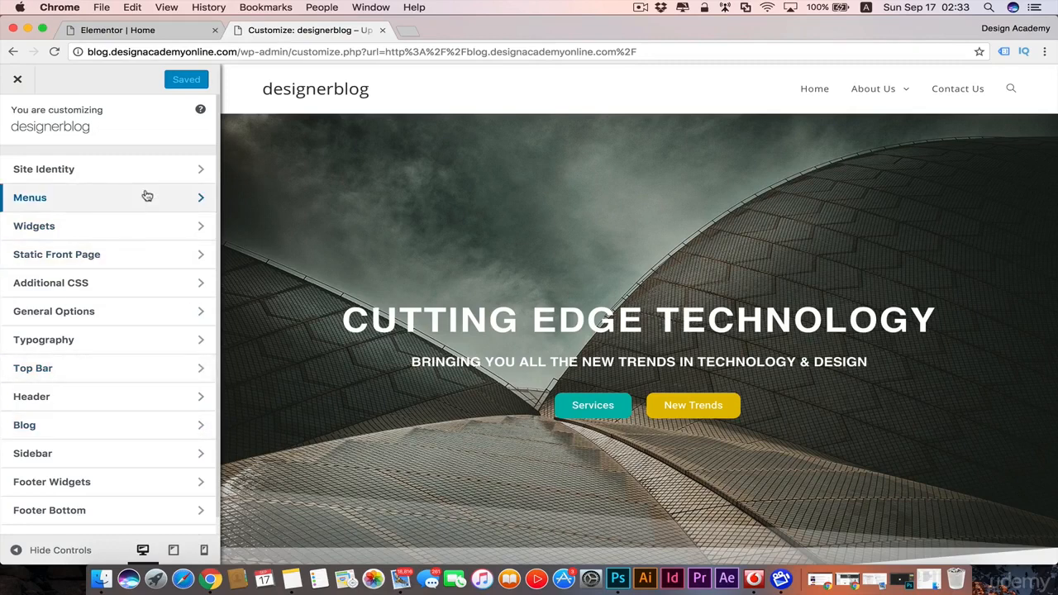
{"action": "scroll", "coordinate": [97, 449], "scroll_direction": "down", "scroll_amount": 1}
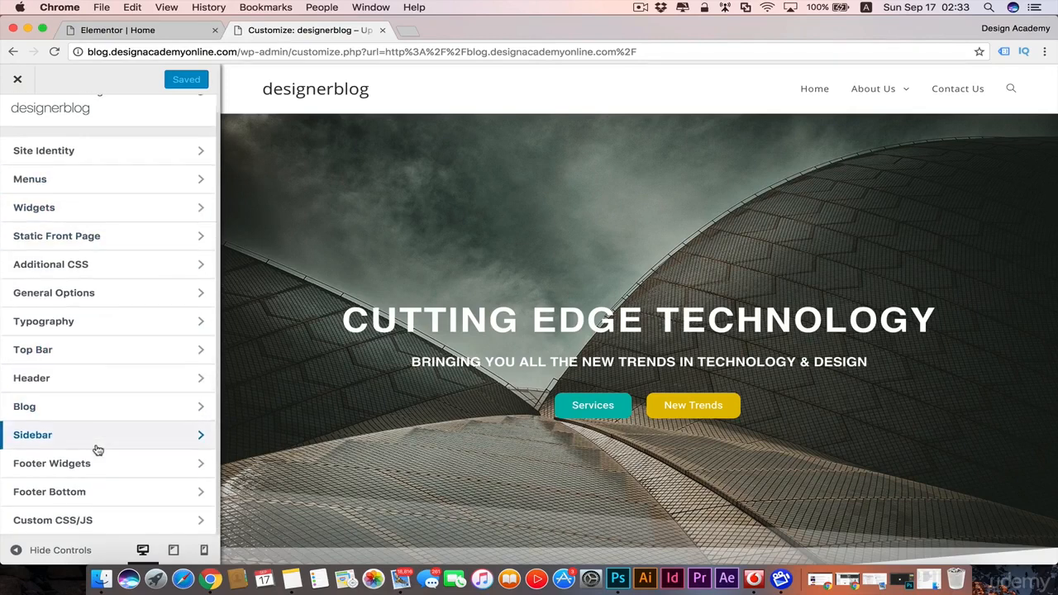
{"action": "scroll", "coordinate": [97, 449], "scroll_direction": "up", "scroll_amount": 1}
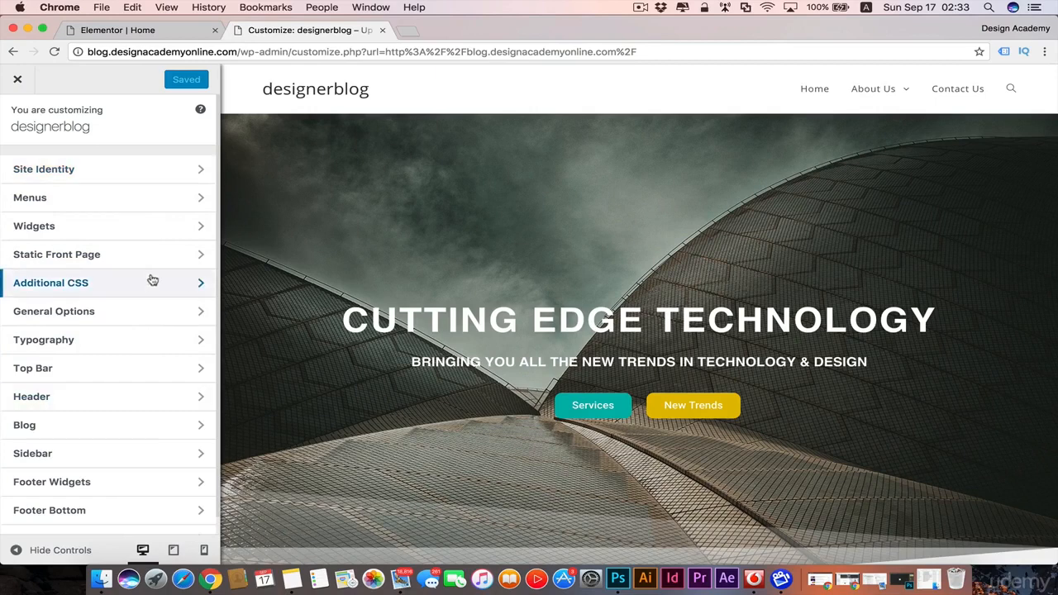
- Clear the site title in the Site Identity settings
{"action": "left_click", "coordinate": [88, 182]}
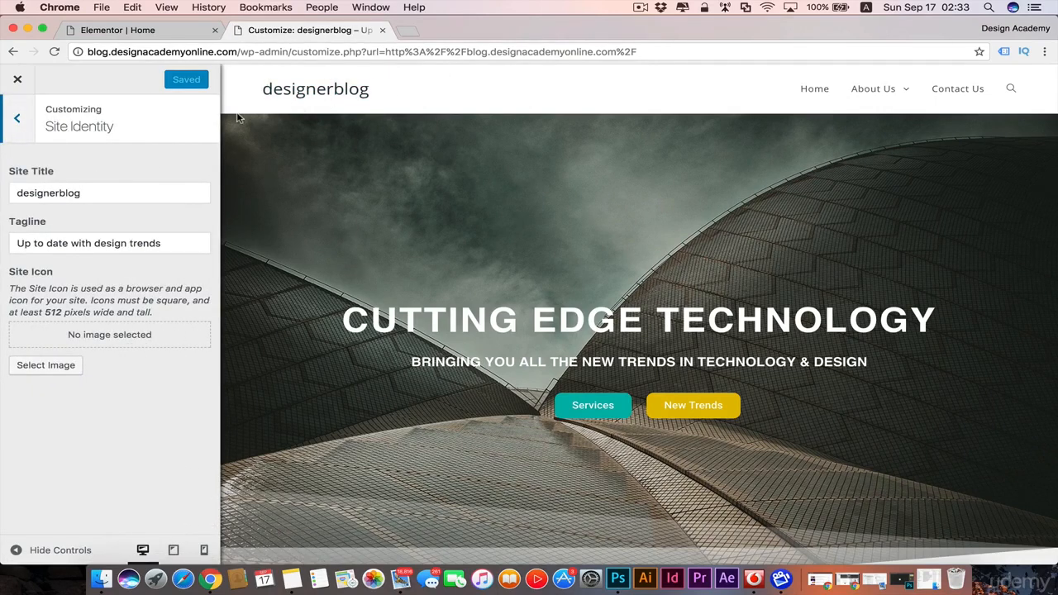
{"action": "double_click", "coordinate": [97, 191]}
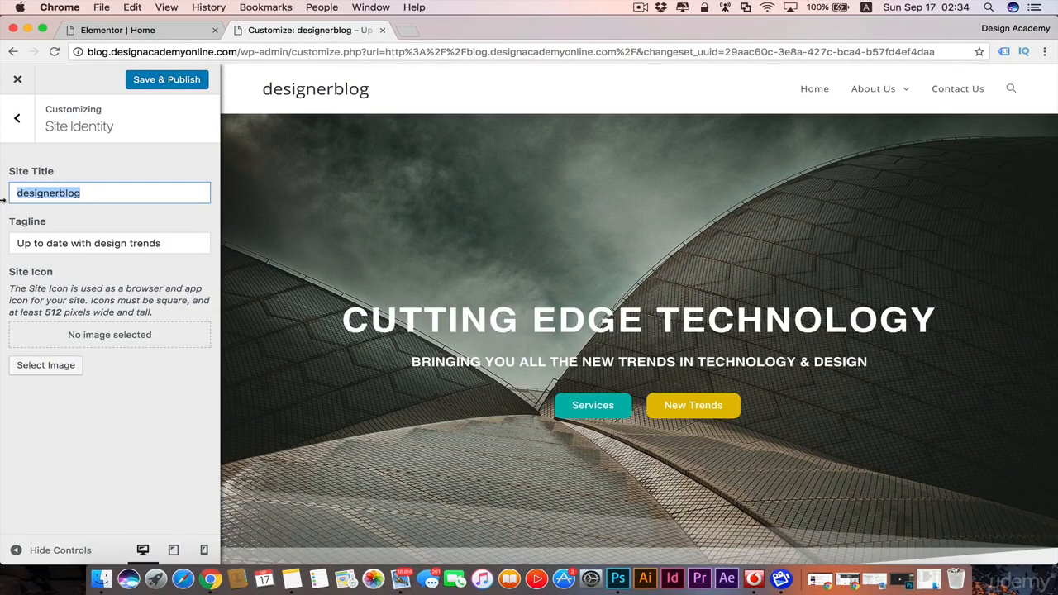
{"action": "key", "text": "BackSpace"}
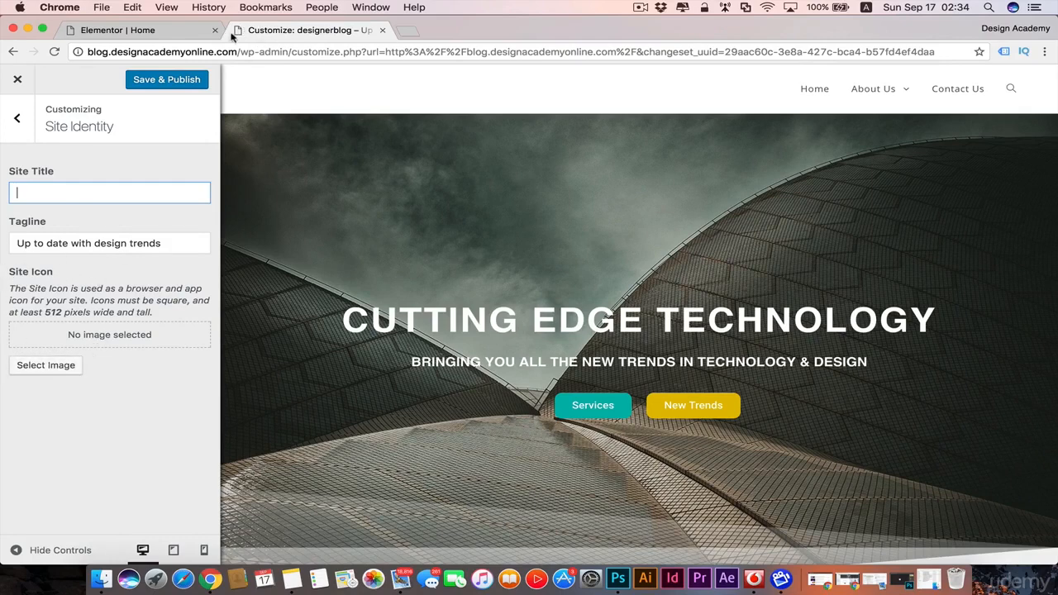
- Set the green Design-Academy-online-icon-512x512-px.jpg logo from the media library as the site icon without cropping and publish the changes
{"action": "left_click", "coordinate": [45, 365]}
{"action": "left_click", "coordinate": [93, 227]}
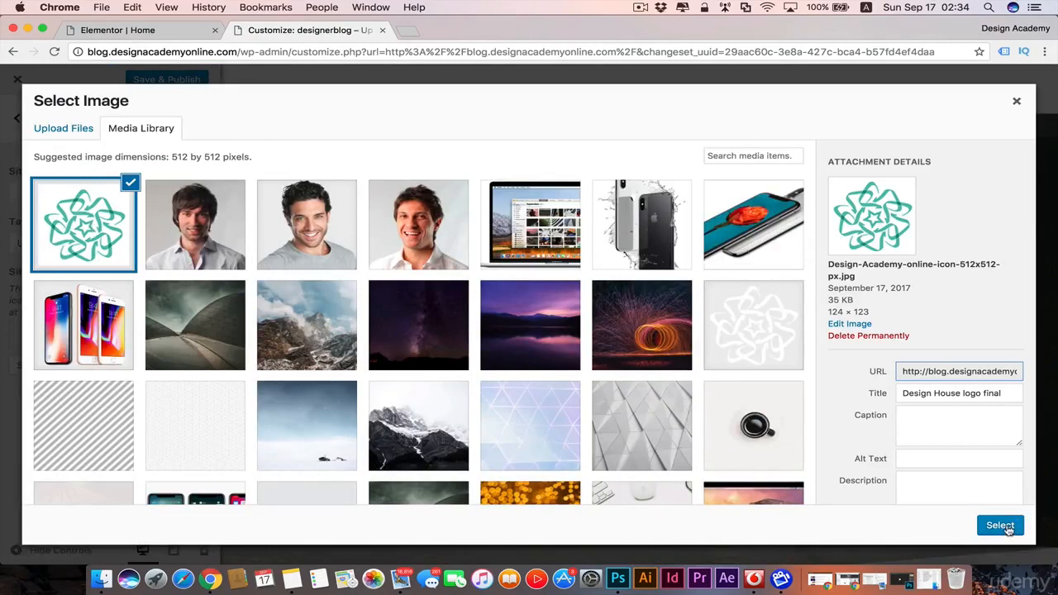
{"action": "left_click", "coordinate": [1000, 526]}
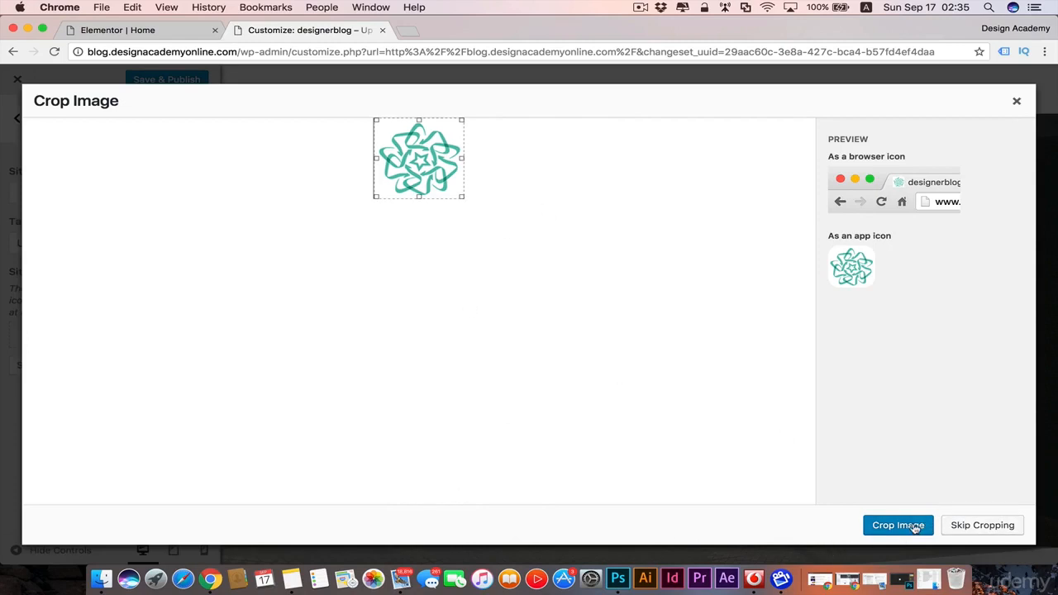
{"action": "left_click", "coordinate": [963, 529]}
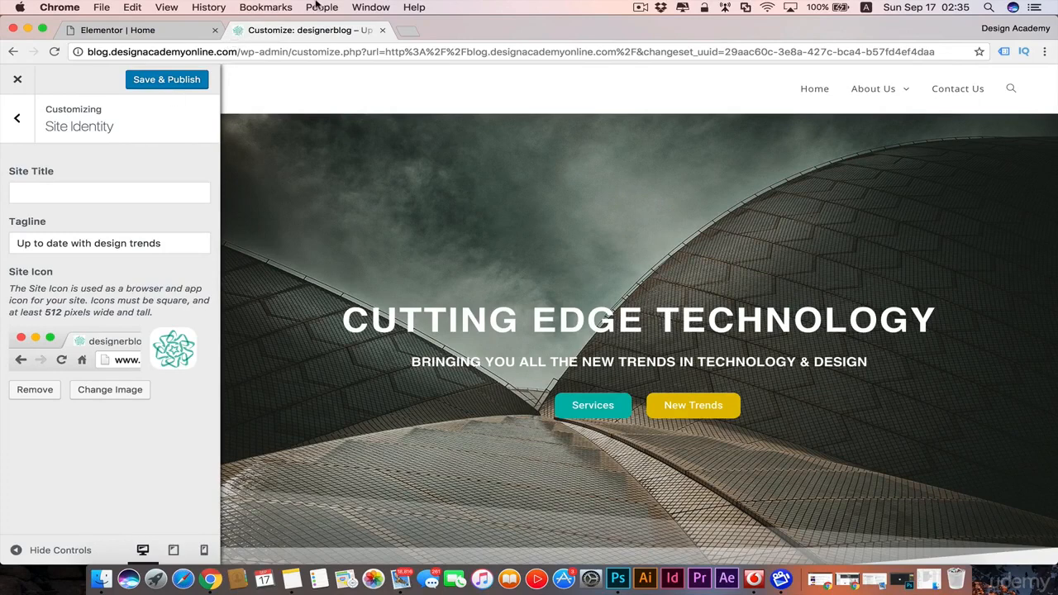
{"action": "left_click", "coordinate": [169, 83]}
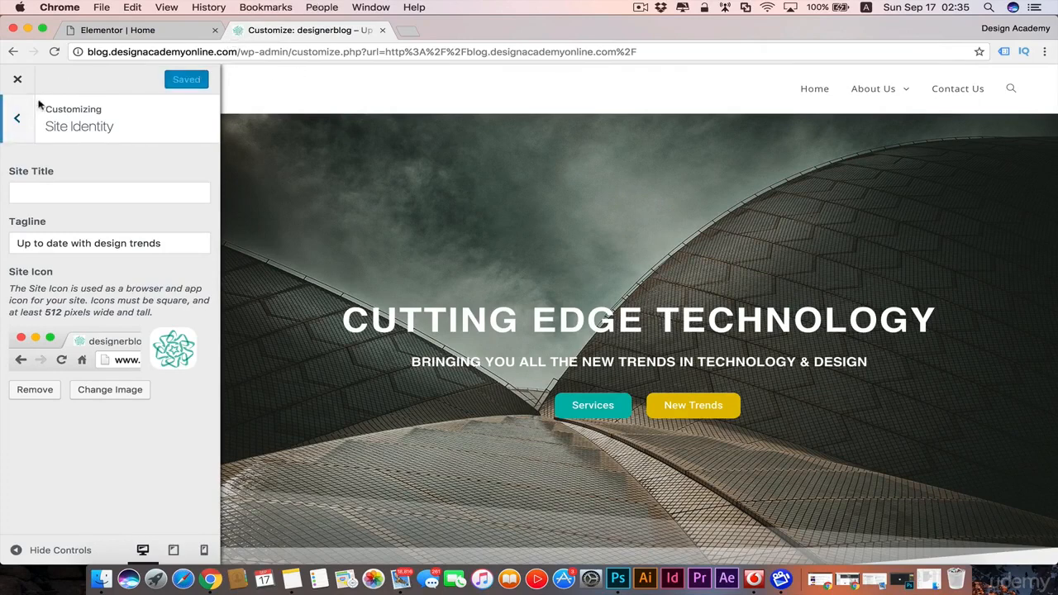
- Examine the Menu Locations settings and the menus available for the Main, Footer and Mobile locations
{"action": "left_click", "coordinate": [25, 124]}
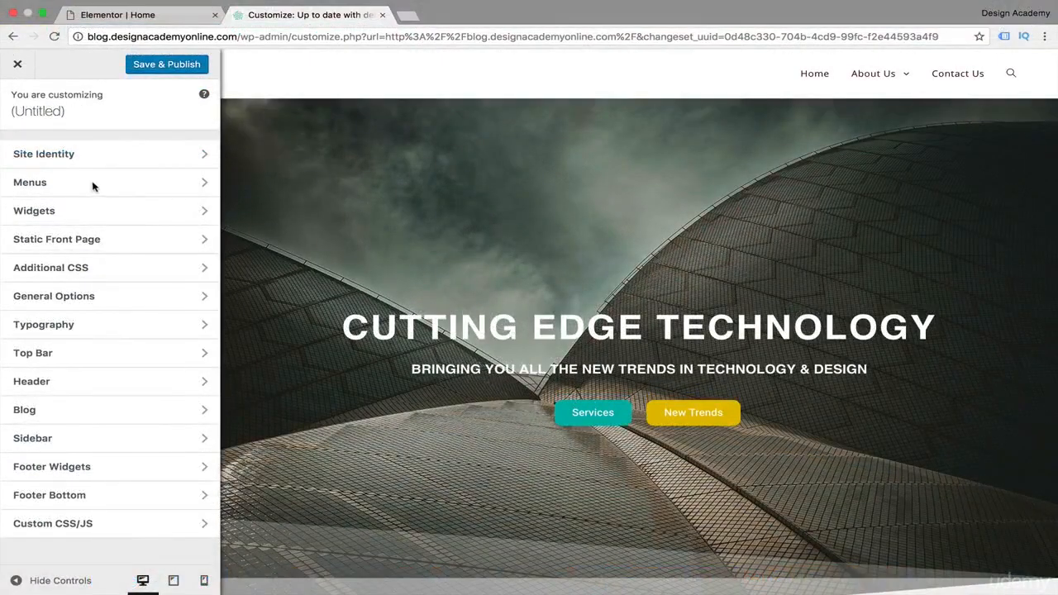
{"action": "left_click", "coordinate": [98, 185]}
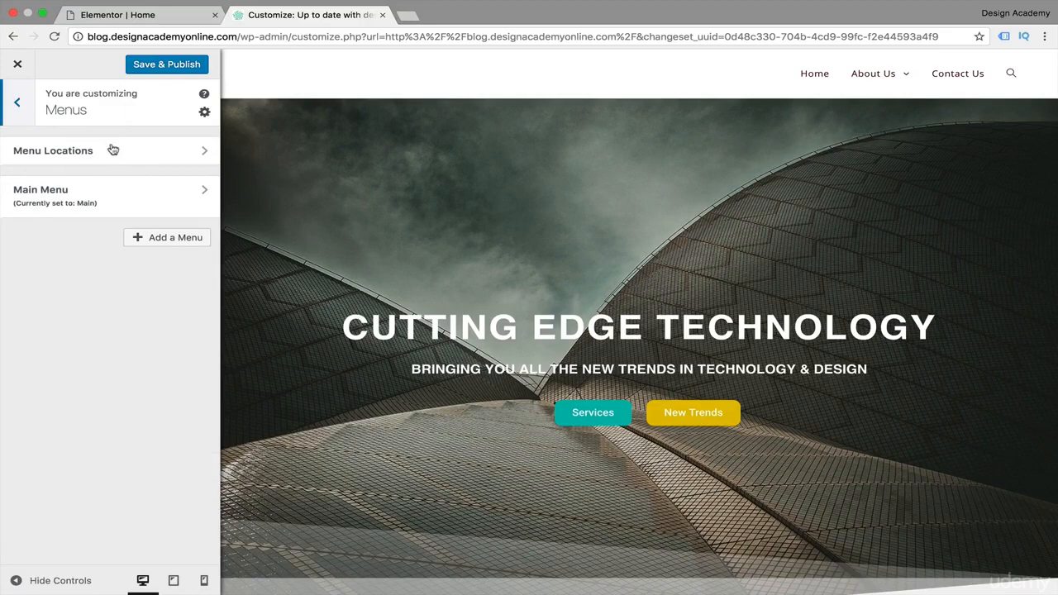
{"action": "left_click", "coordinate": [182, 156]}
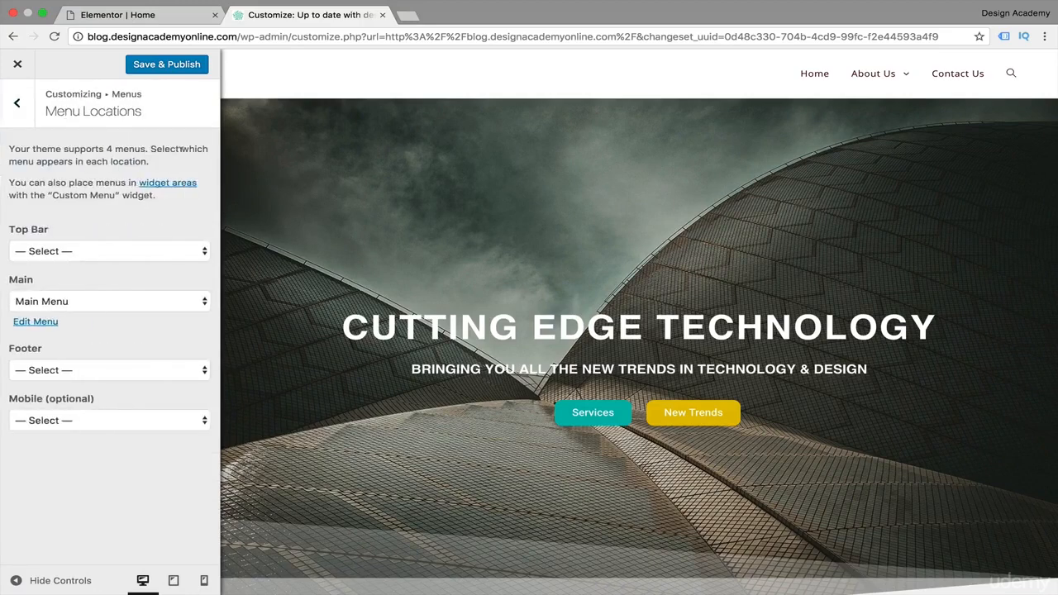
{"action": "left_click", "coordinate": [10, 290]}
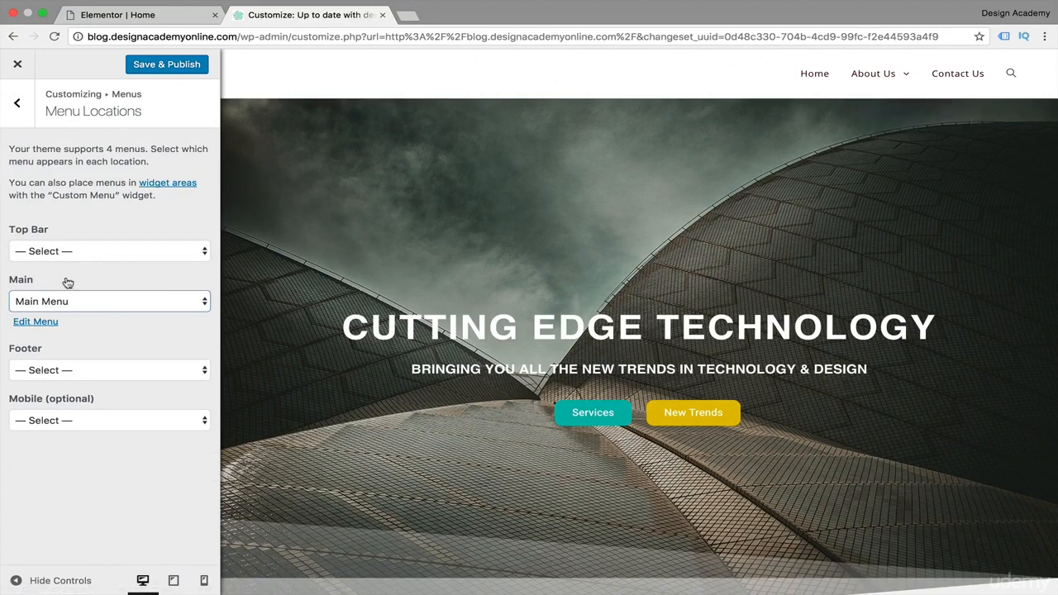
{"action": "left_click", "coordinate": [201, 300]}
{"action": "left_click", "coordinate": [200, 301]}
{"action": "left_click", "coordinate": [200, 301]}
{"action": "left_click", "coordinate": [179, 328]}
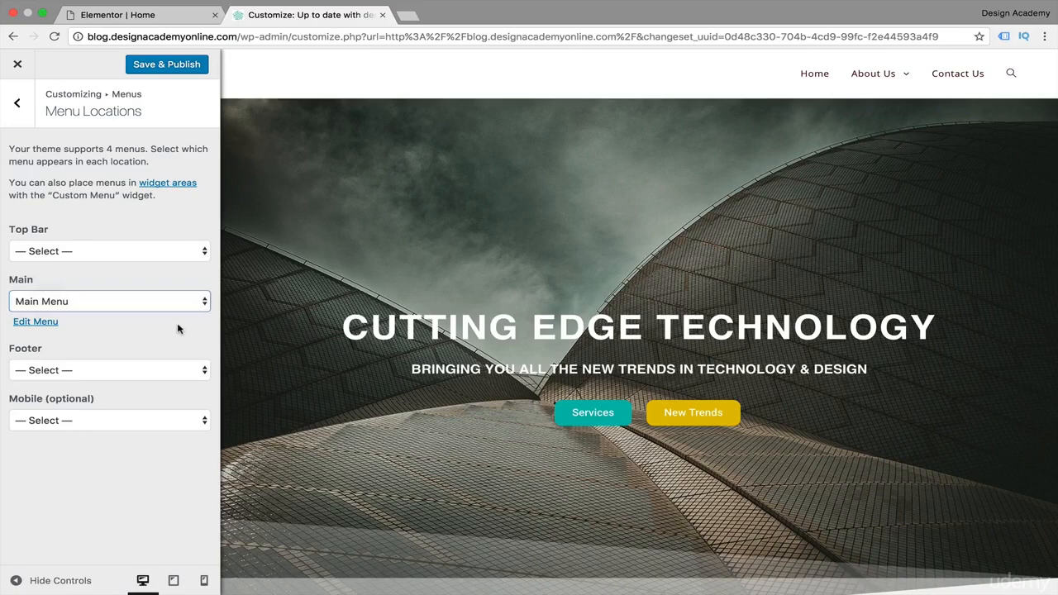
{"action": "left_click", "coordinate": [204, 370]}
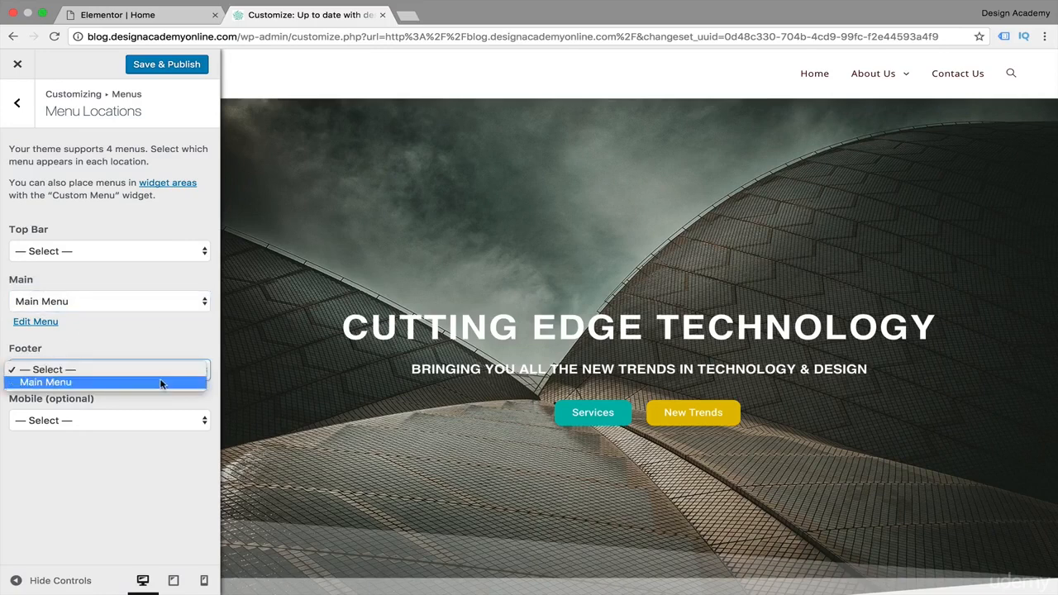
{"action": "left_click", "coordinate": [53, 420]}
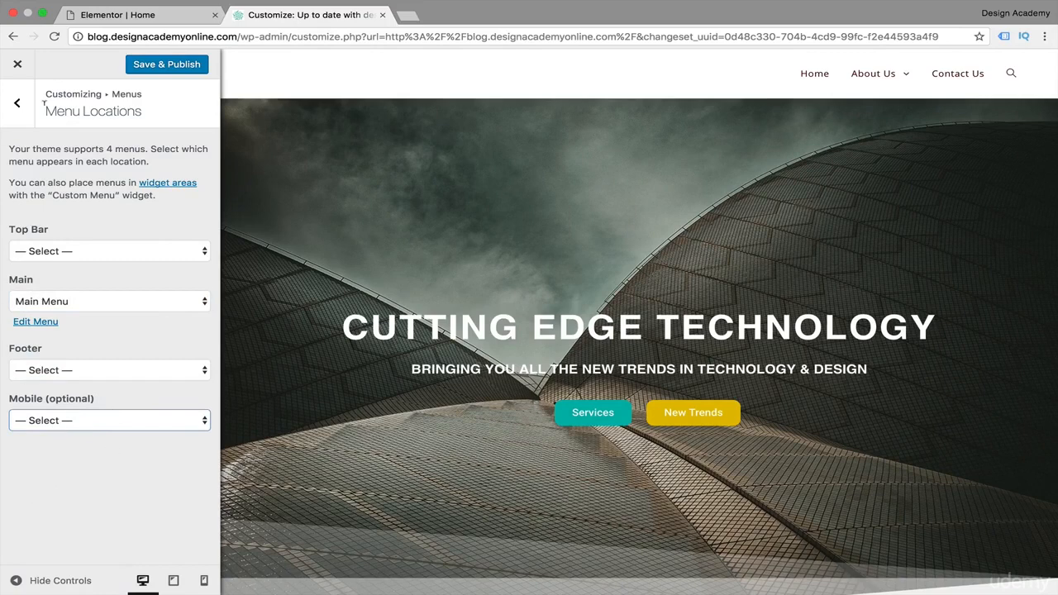
- Review the Main Menu's items and display locations, and return to the customizer's main list
{"action": "left_click", "coordinate": [15, 106]}
{"action": "left_click", "coordinate": [7, 169]}
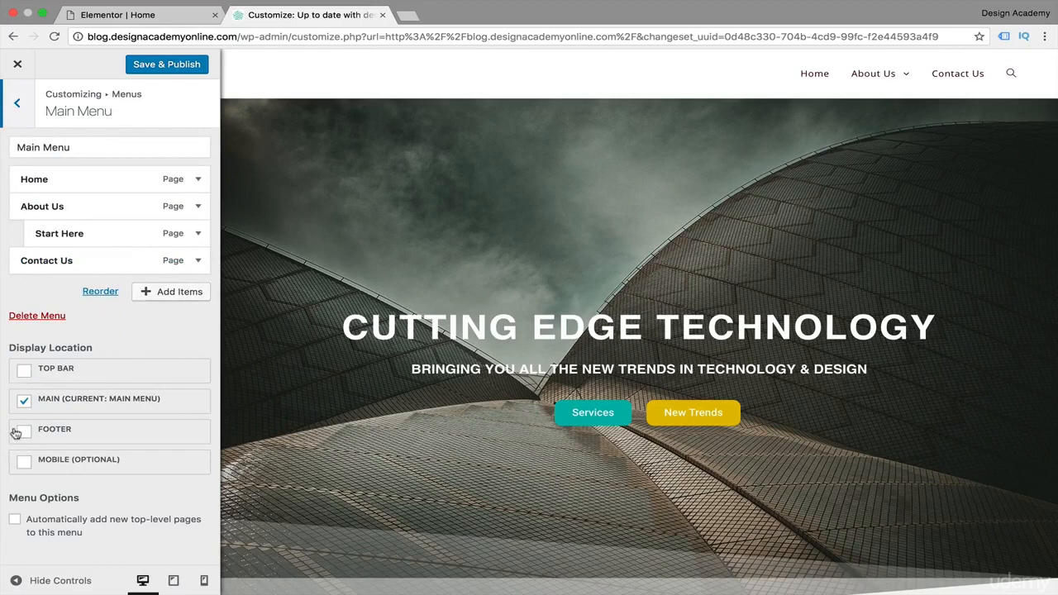
{"action": "left_click", "coordinate": [14, 105]}
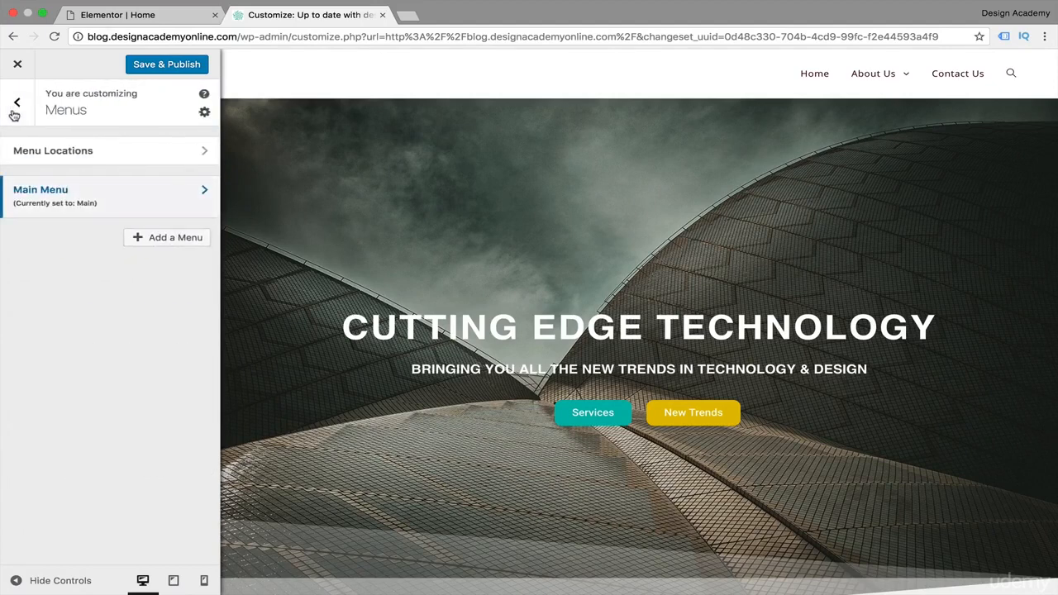
{"action": "left_click", "coordinate": [15, 106]}
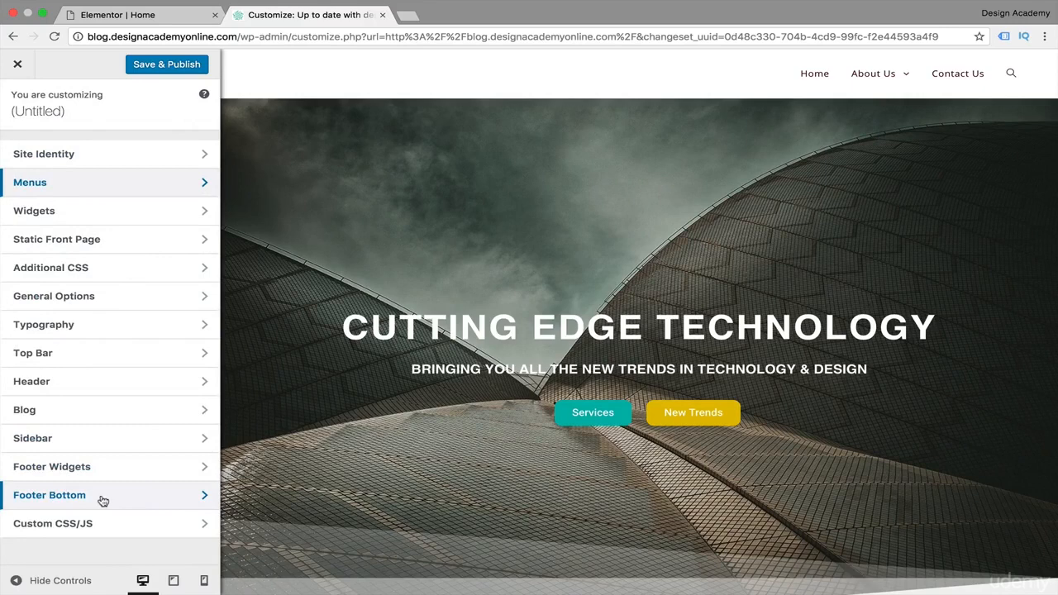
- Examine the Static Front Page settings, including the pages available as front page and posts page
{"action": "left_click", "coordinate": [144, 245]}
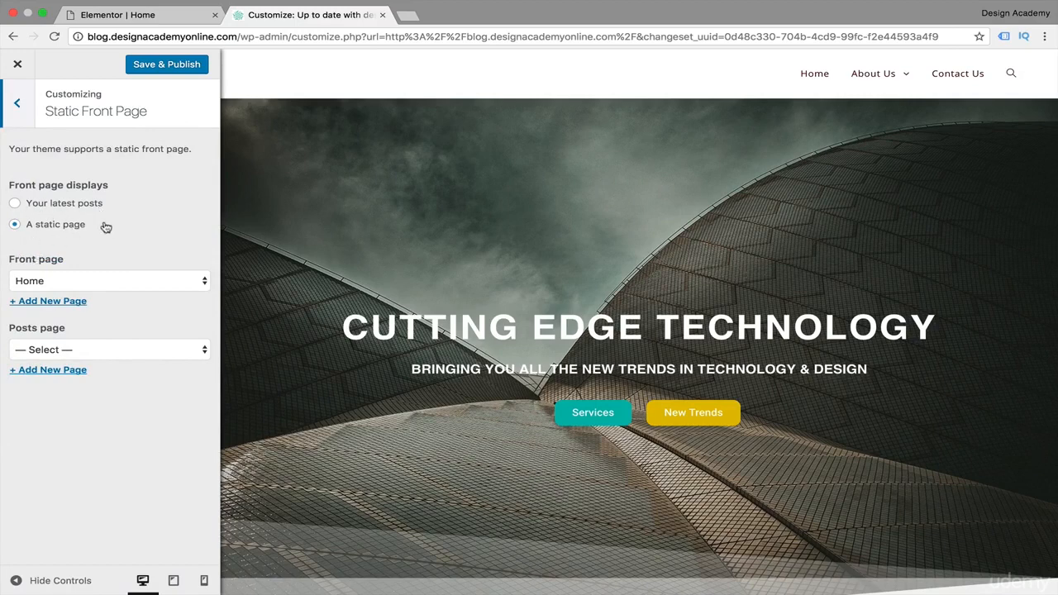
{"action": "left_click", "coordinate": [201, 281]}
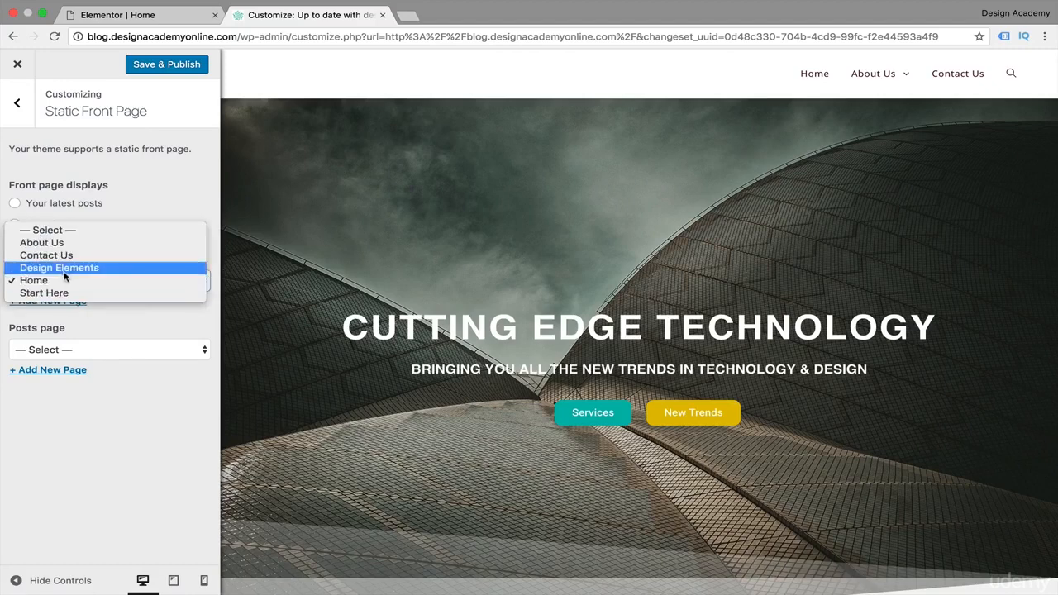
{"action": "left_click", "coordinate": [119, 309]}
{"action": "left_click", "coordinate": [175, 353]}
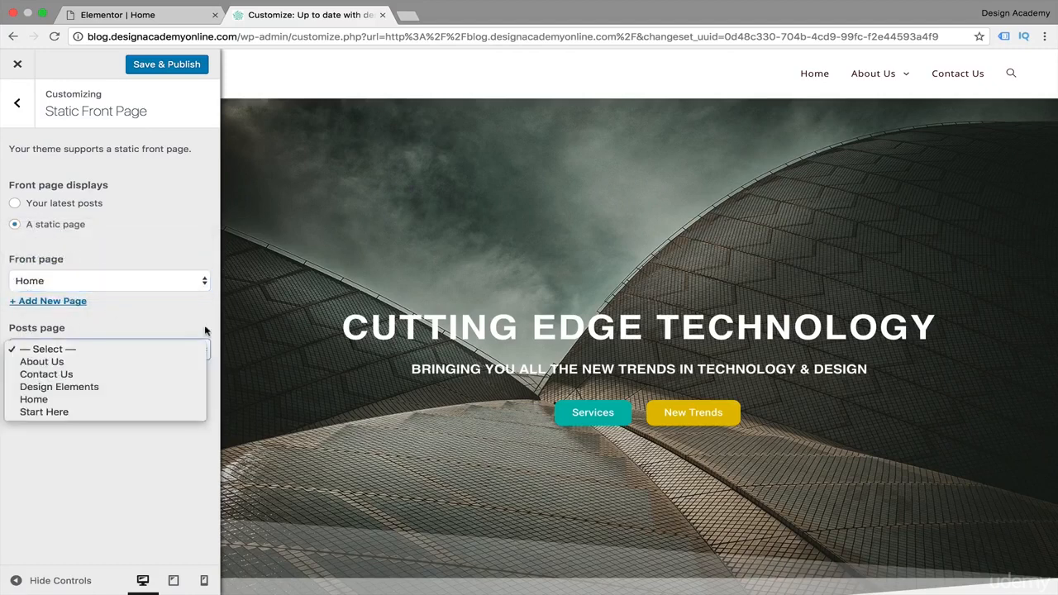
{"action": "left_click", "coordinate": [205, 329]}
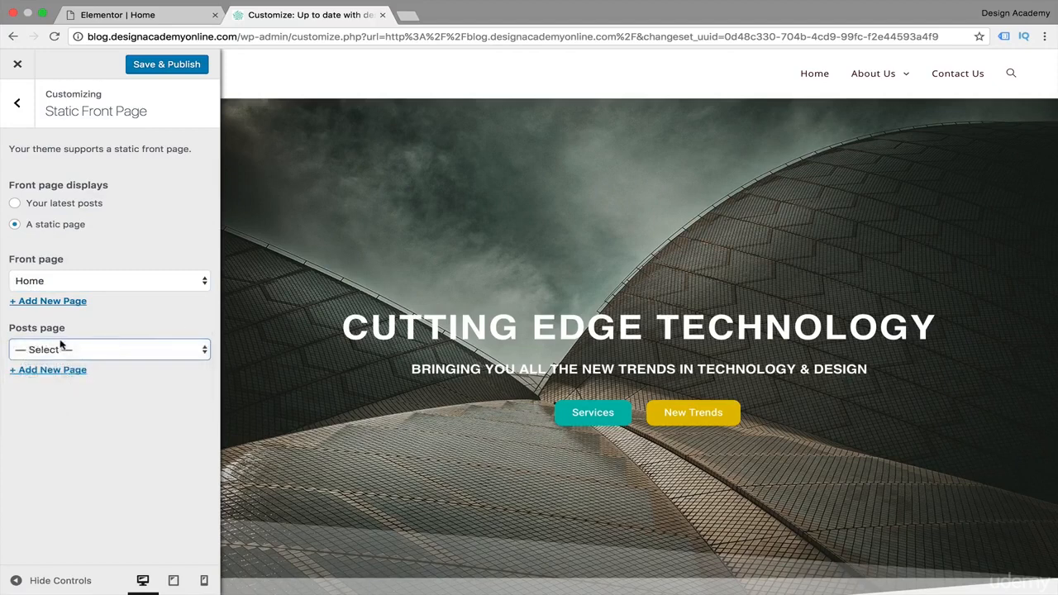
{"action": "left_click", "coordinate": [205, 349]}
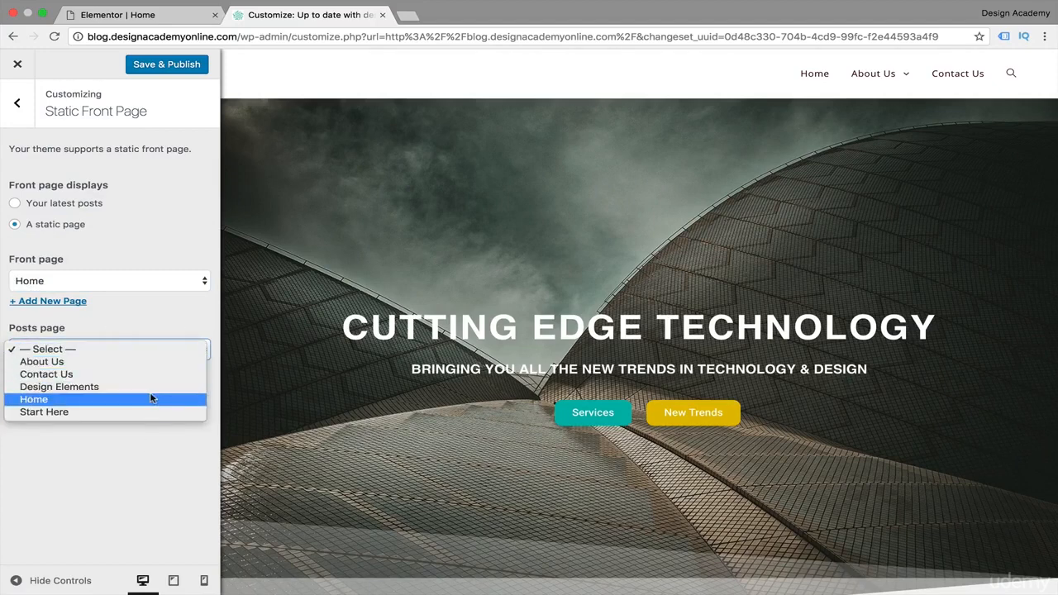
{"action": "left_click", "coordinate": [124, 455]}
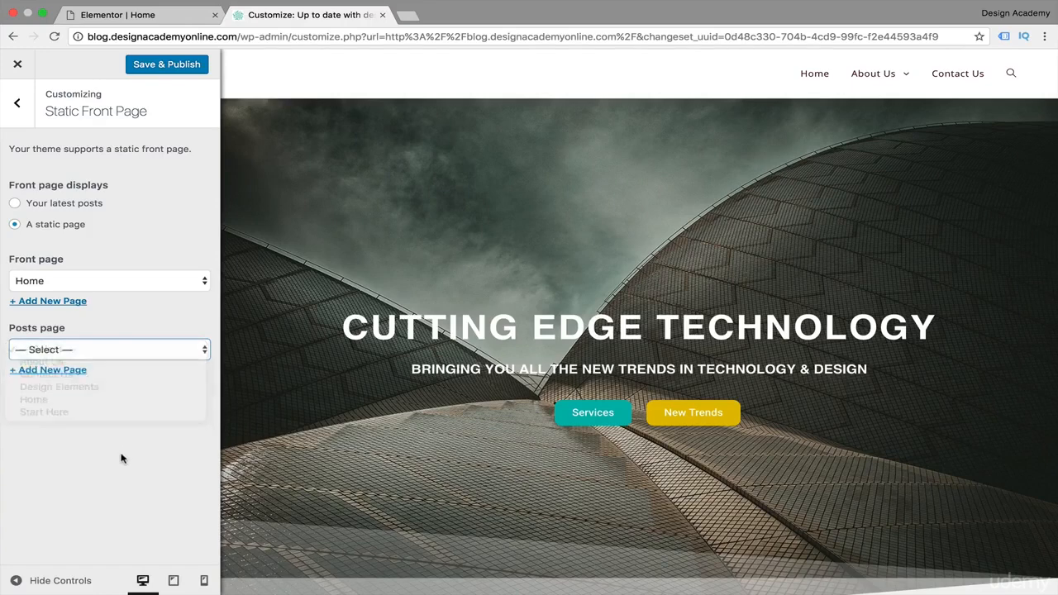
{"action": "left_click", "coordinate": [20, 100]}
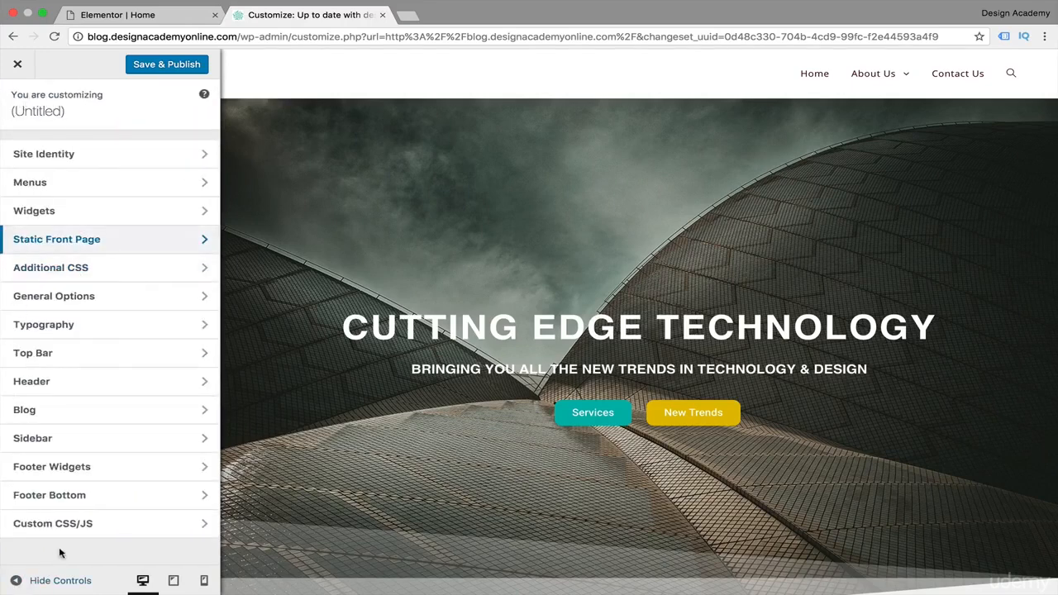
- Look through the Custom CSS/JS section's code editors and return to the customizer's main list
{"action": "left_click", "coordinate": [108, 538]}
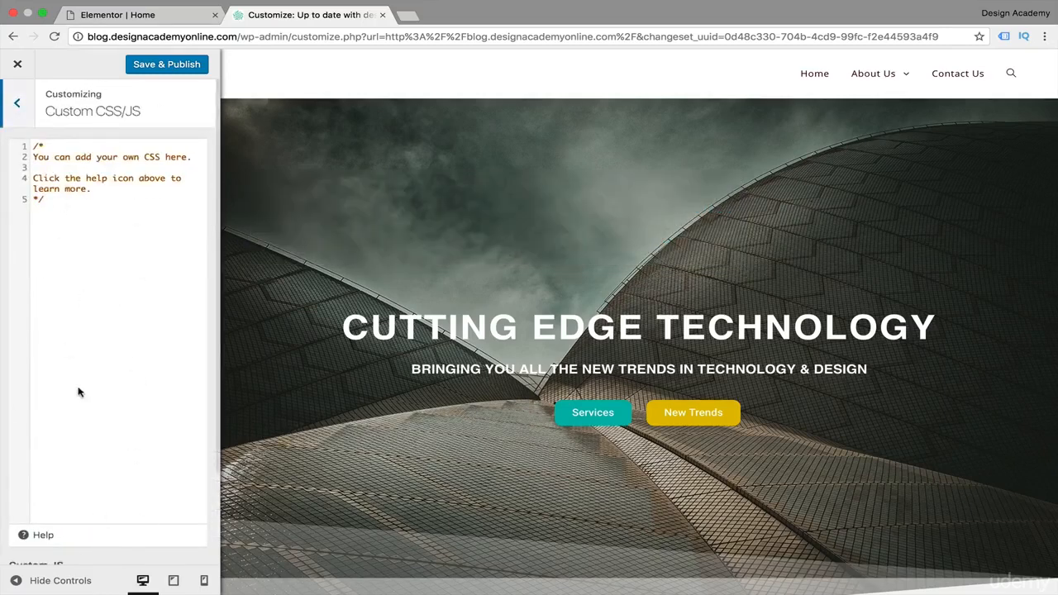
{"action": "scroll", "coordinate": [100, 402], "scroll_direction": "down", "scroll_amount": 5}
{"action": "scroll", "coordinate": [99, 402], "scroll_direction": "up", "scroll_amount": 5}
{"action": "left_click", "coordinate": [19, 103]}
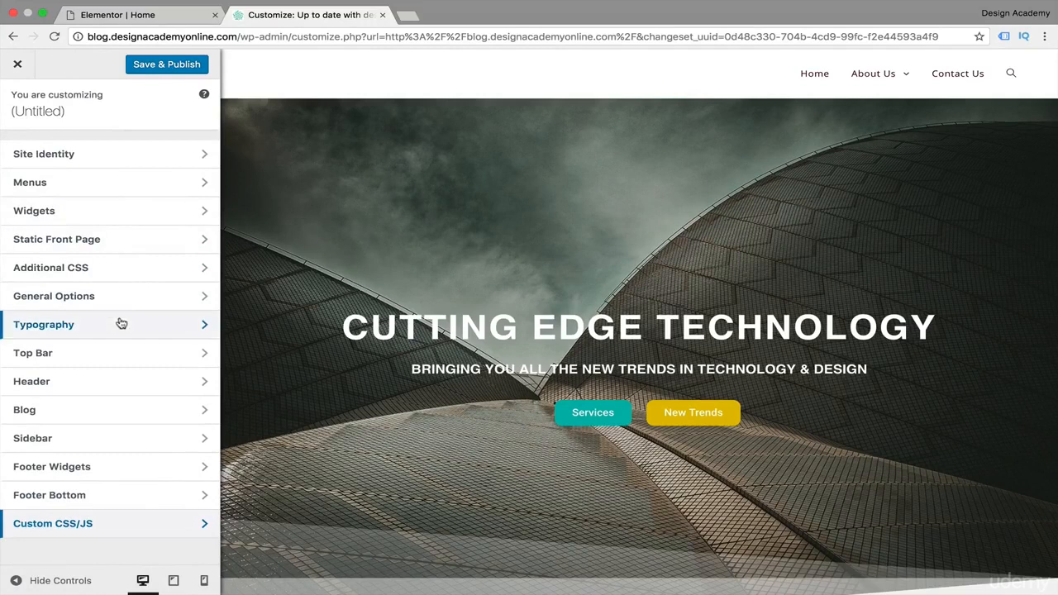
- Examine the primary, border, background and link color settings under General Styling in General Options
{"action": "left_click", "coordinate": [167, 297]}
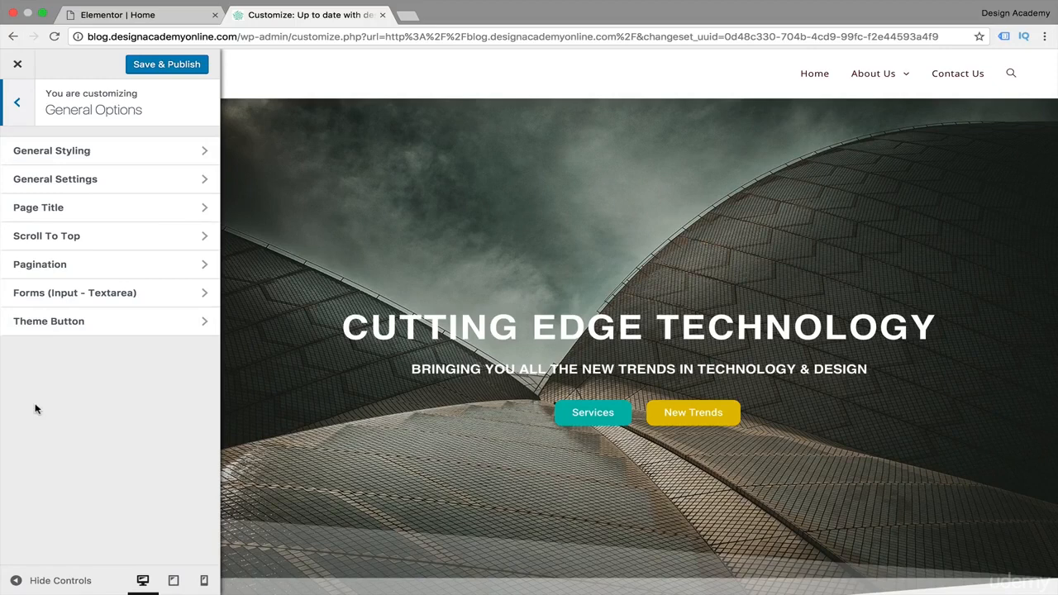
{"action": "key", "text": "Tab"}
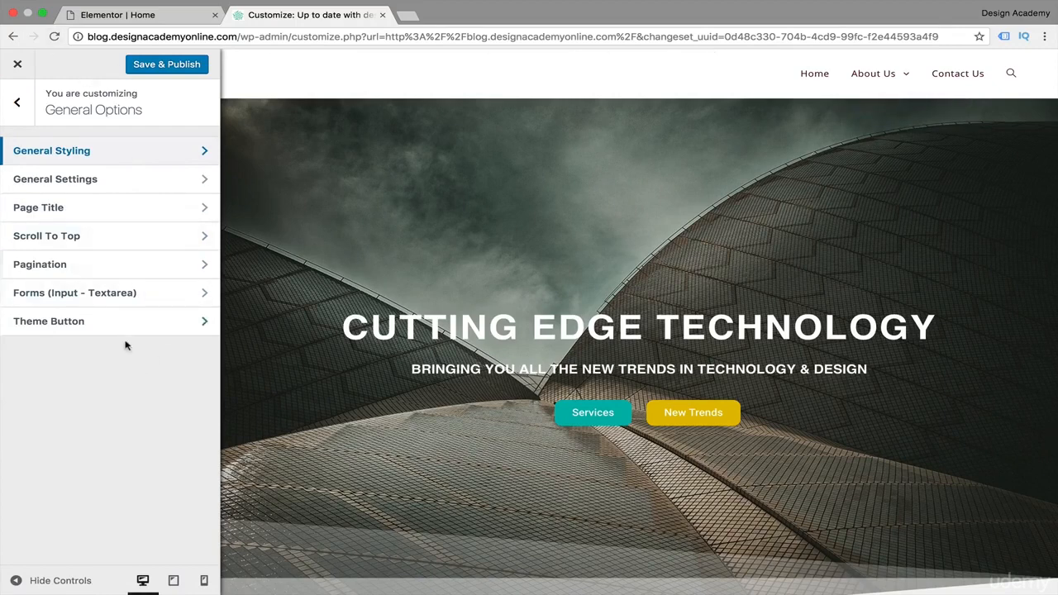
{"action": "left_click", "coordinate": [66, 161]}
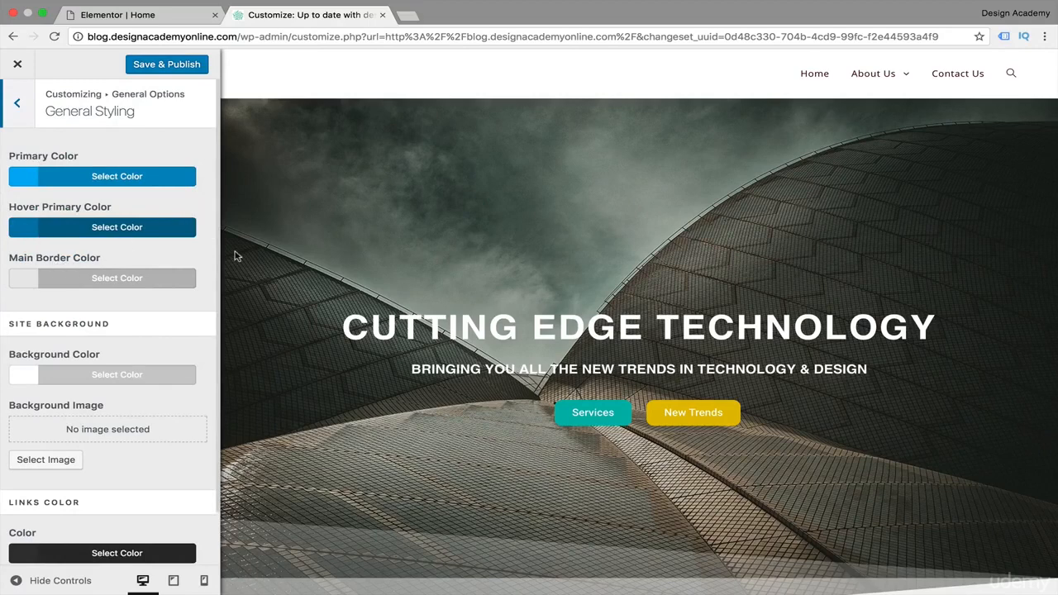
{"action": "scroll", "coordinate": [182, 277], "scroll_direction": "down", "scroll_amount": 2}
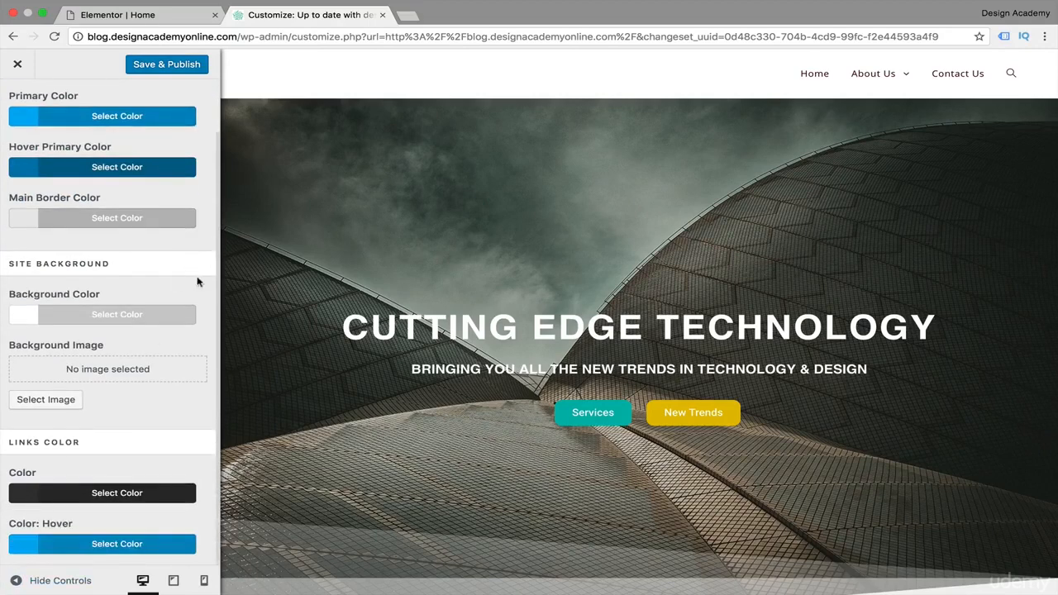
{"action": "scroll", "coordinate": [217, 261], "scroll_direction": "up", "scroll_amount": 2}
{"action": "left_click", "coordinate": [16, 102]}
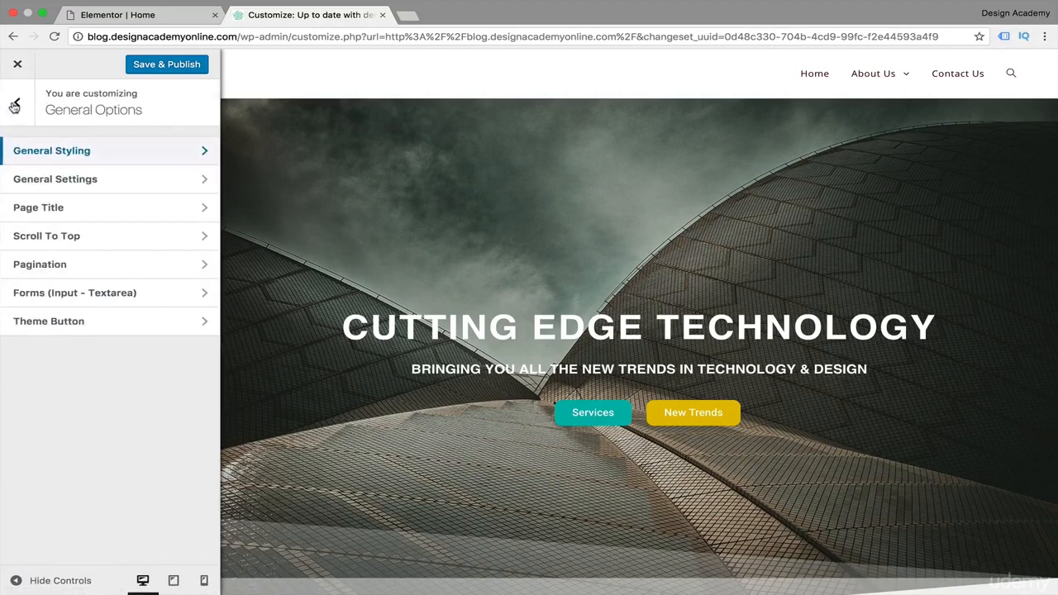
- Look through the General Settings layout options and the Page Title settings, and return to the General Options list
{"action": "left_click", "coordinate": [91, 182]}
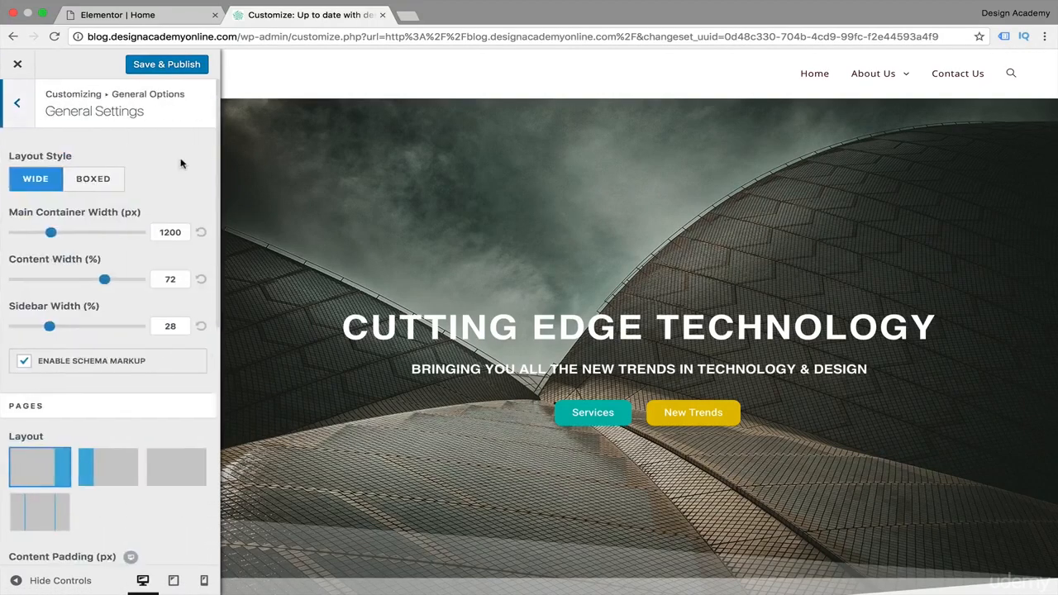
{"action": "scroll", "coordinate": [152, 523], "scroll_direction": "down", "scroll_amount": 5}
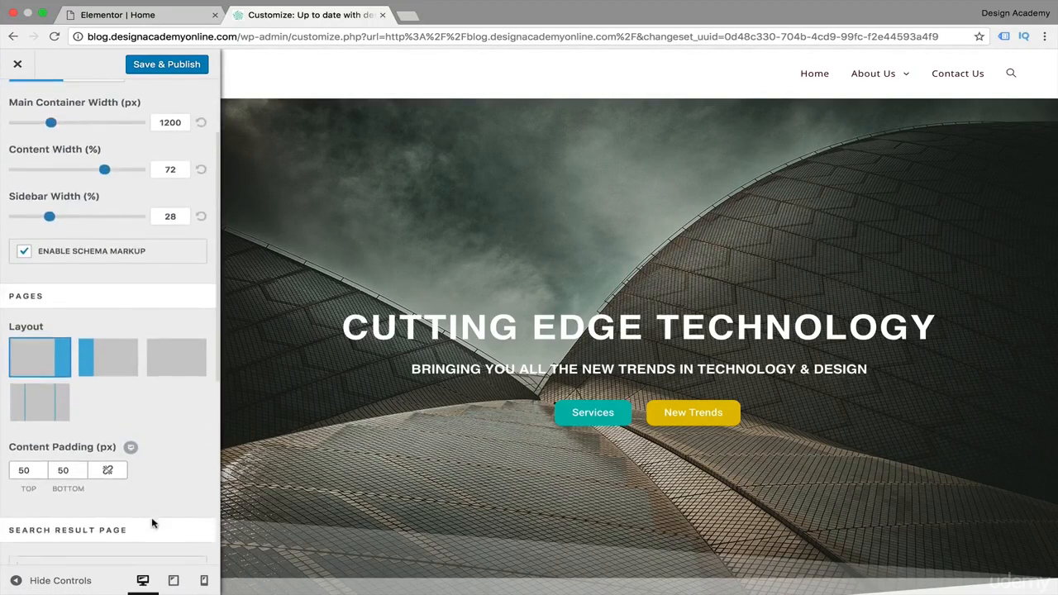
{"action": "scroll", "coordinate": [152, 522], "scroll_direction": "down", "scroll_amount": 5}
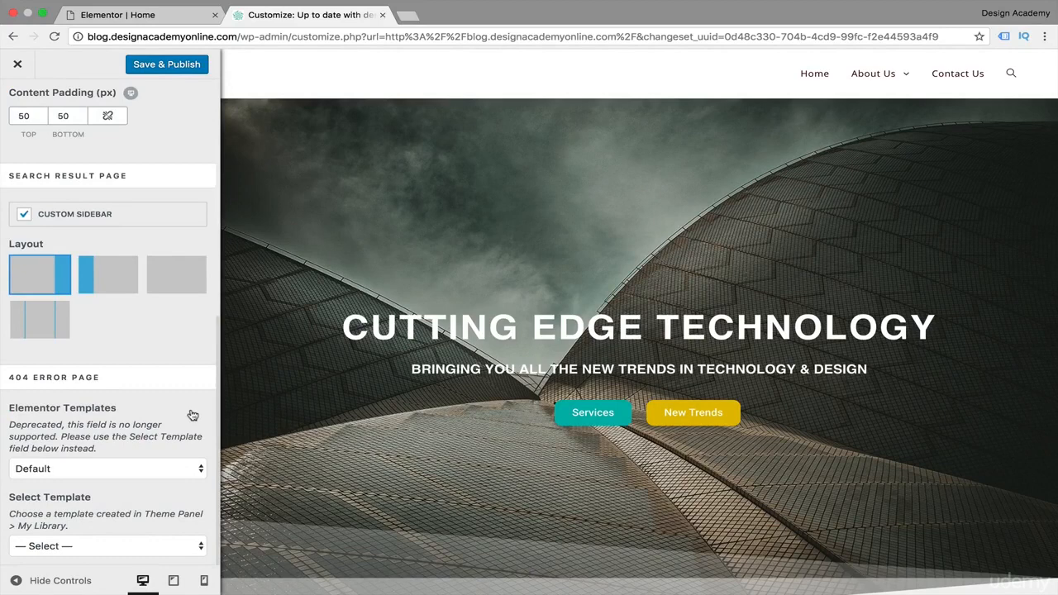
{"action": "scroll", "coordinate": [193, 415], "scroll_direction": "up", "scroll_amount": 15}
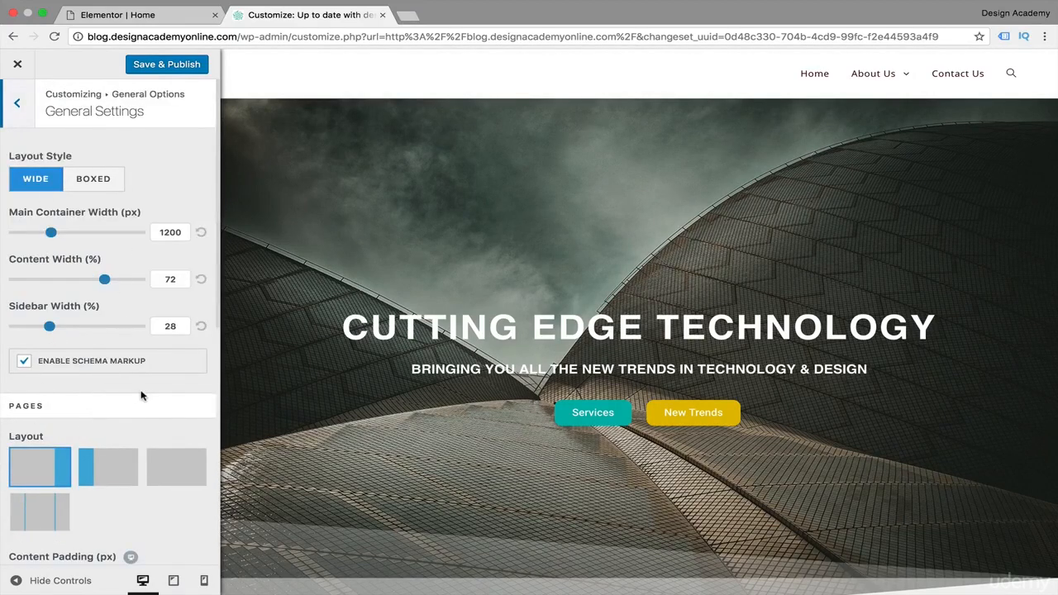
{"action": "left_click", "coordinate": [28, 105]}
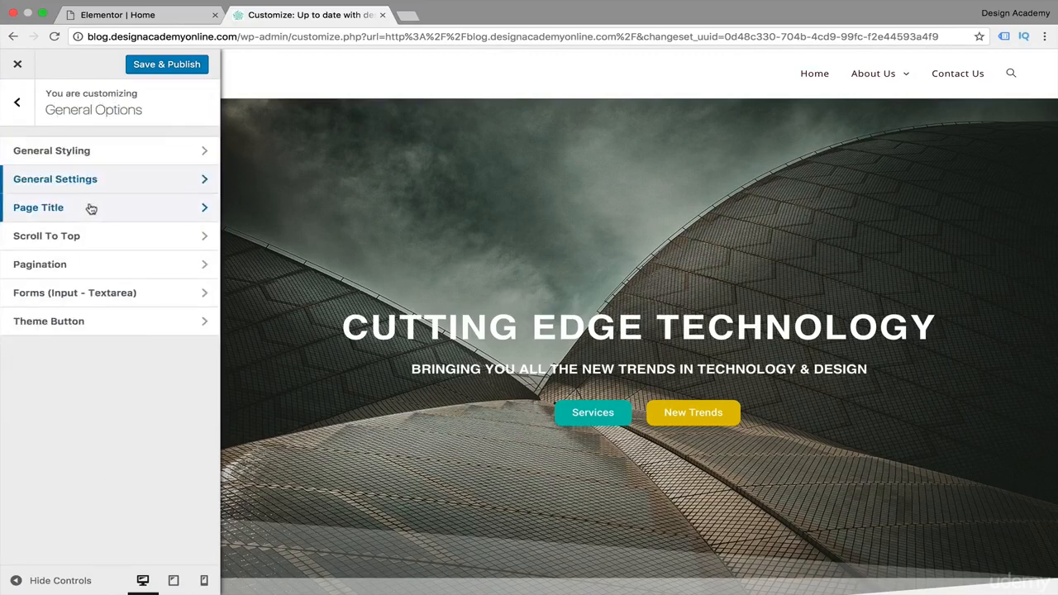
{"action": "left_click", "coordinate": [91, 208]}
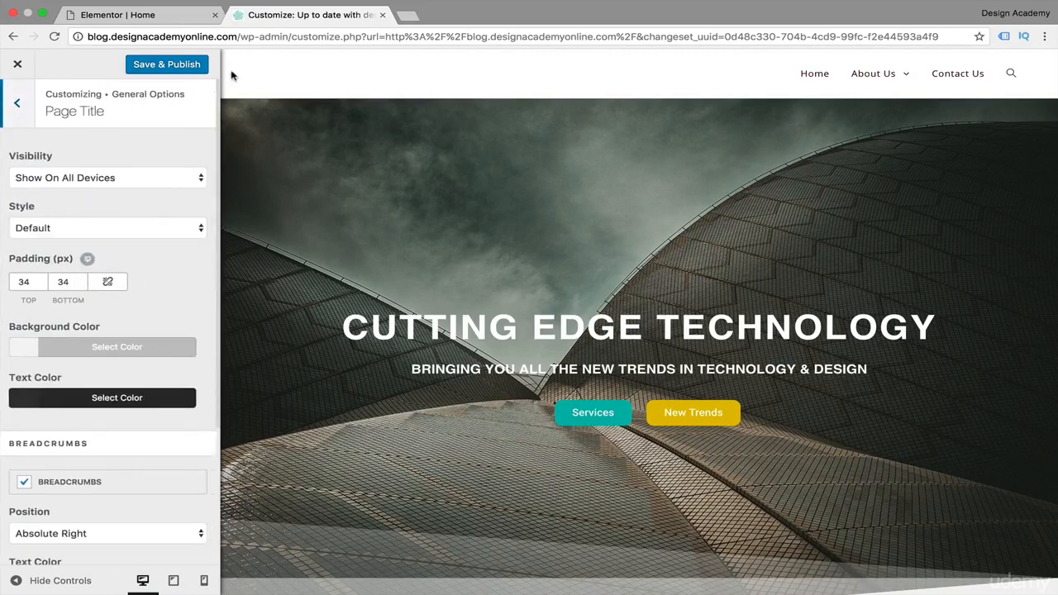
{"action": "left_click", "coordinate": [17, 102]}
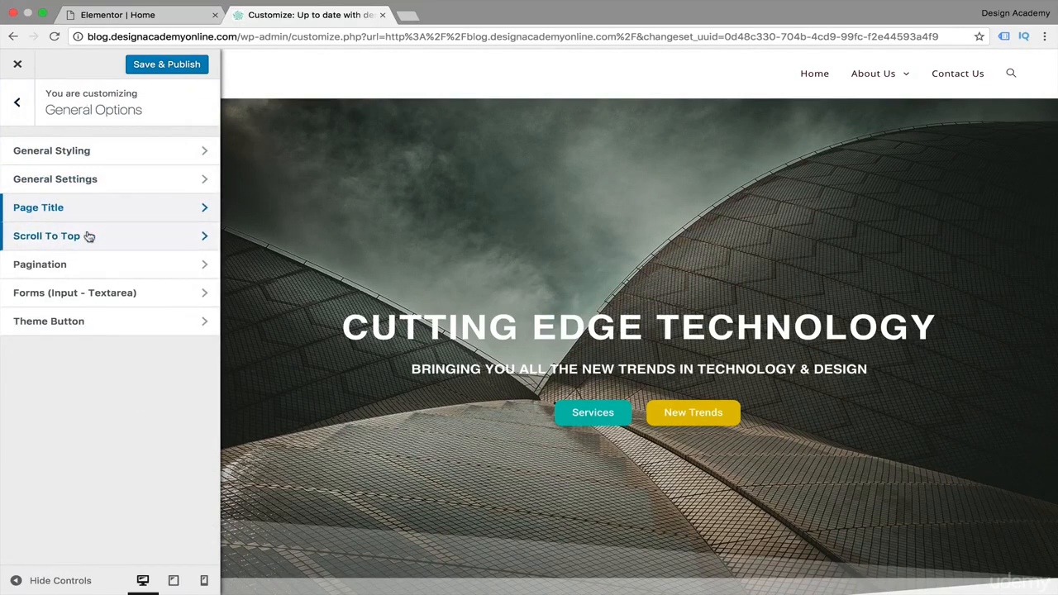
- Open the Scroll To Top settings and find the scroll-up button in the page preview
{"action": "left_click", "coordinate": [122, 238]}
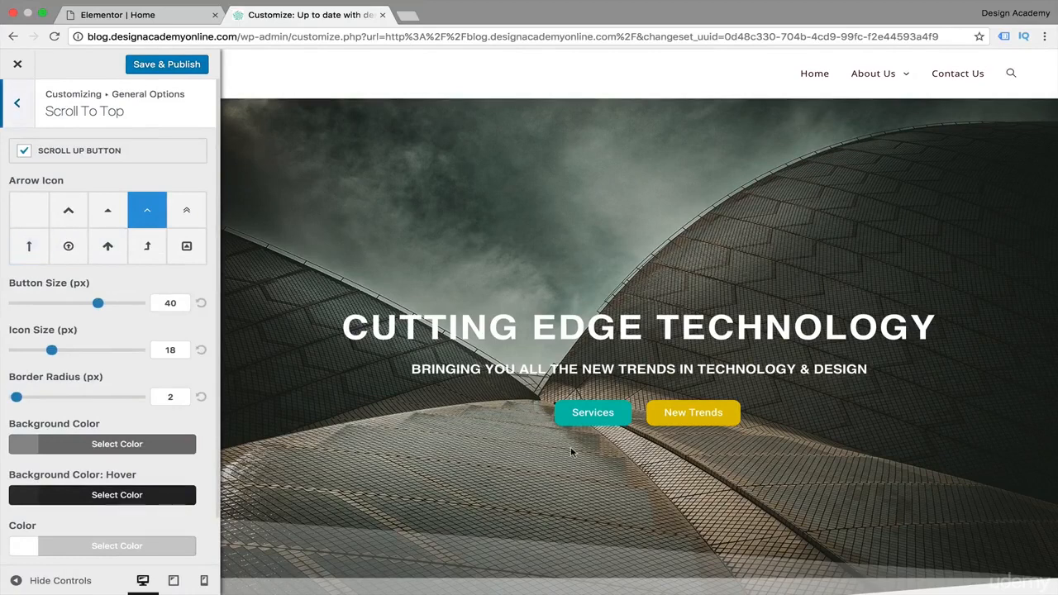
{"action": "scroll", "coordinate": [768, 407], "scroll_direction": "down", "scroll_amount": 5}
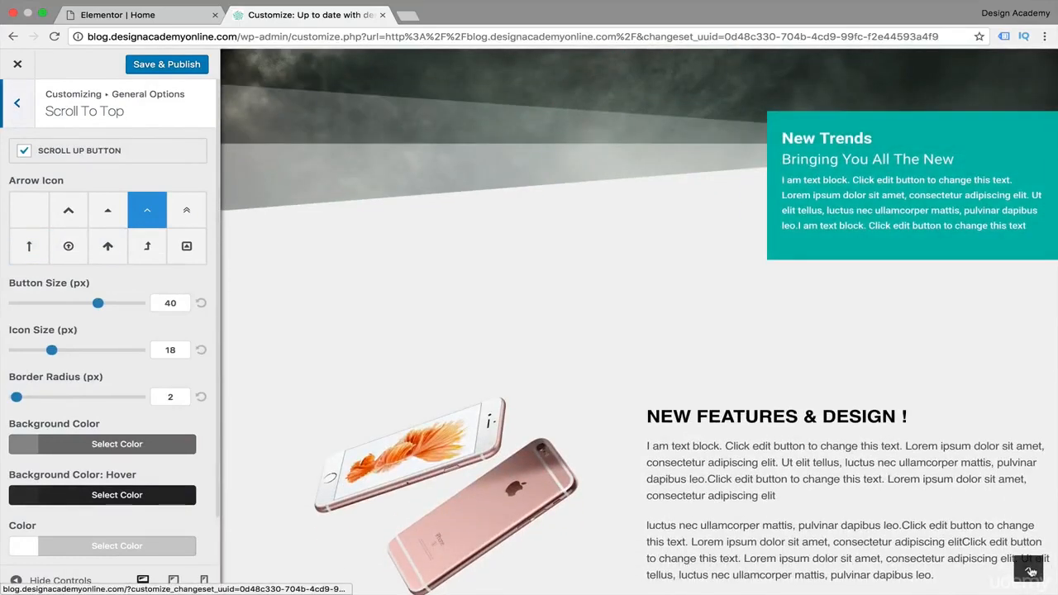
- Try several arrow icons for the scroll-up button, checking them in the page preview, and reselect the original thin single chevron
{"action": "left_click", "coordinate": [187, 214]}
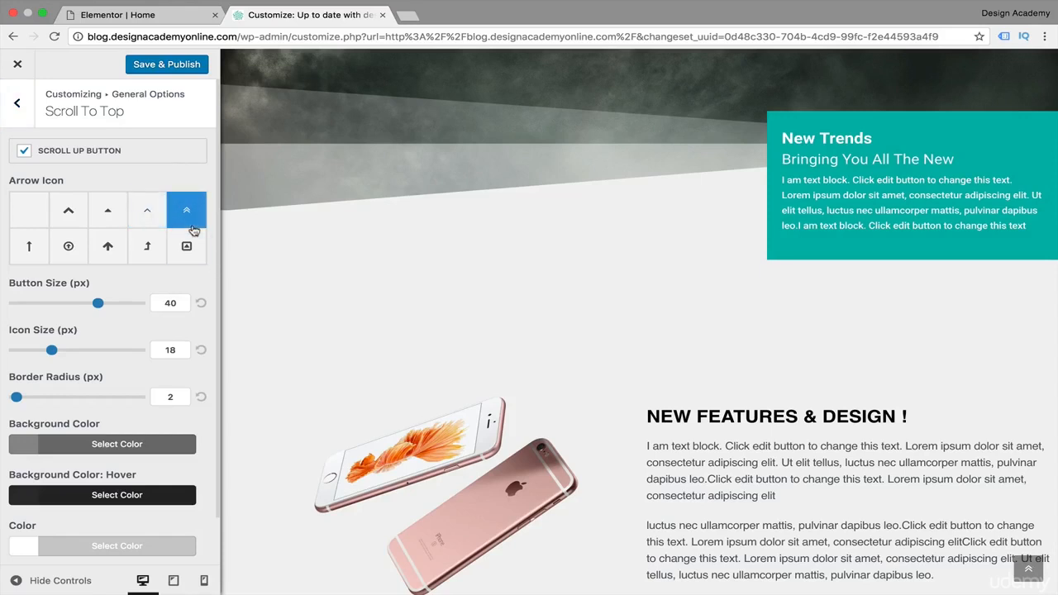
{"action": "left_click", "coordinate": [185, 247]}
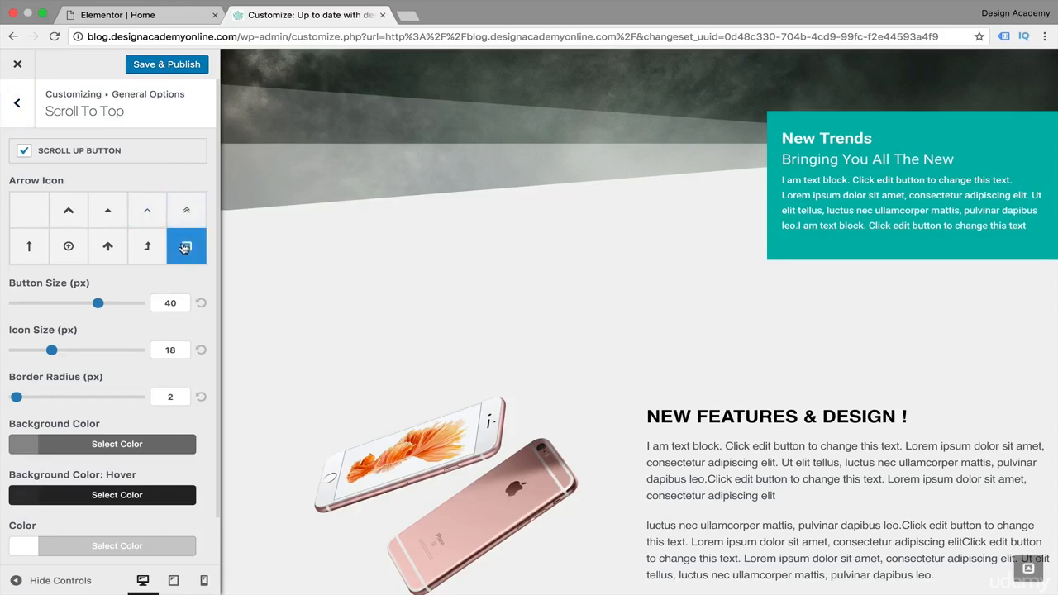
{"action": "left_click", "coordinate": [145, 209]}
{"action": "left_click", "coordinate": [118, 211]}
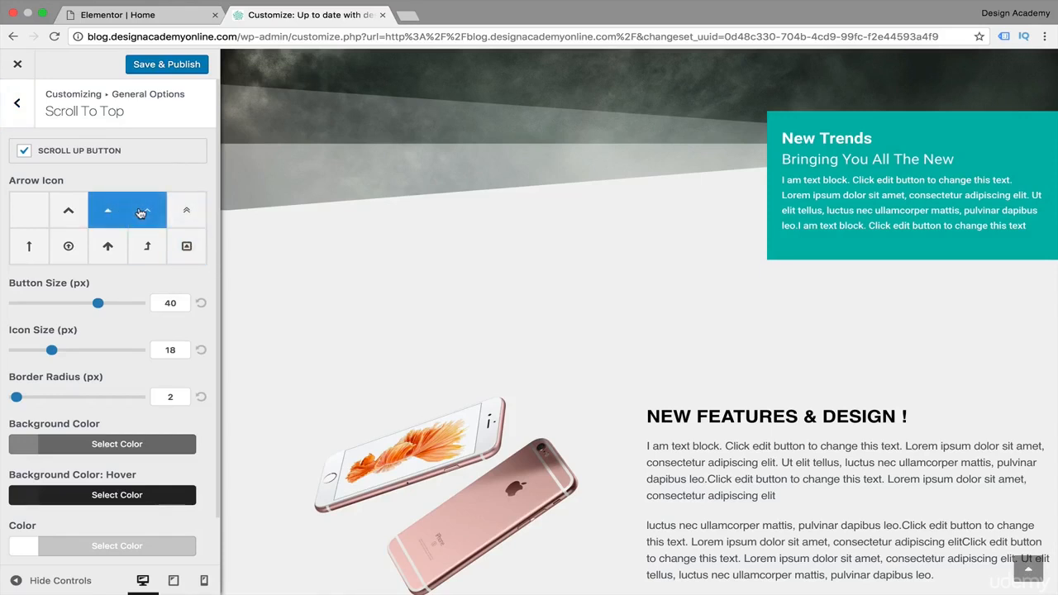
{"action": "left_click", "coordinate": [73, 213]}
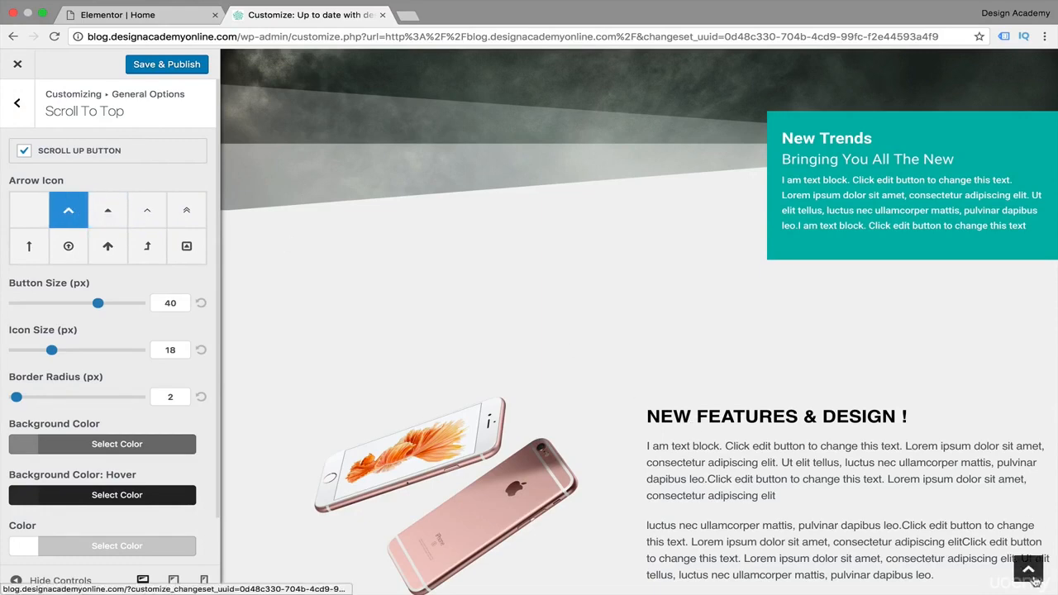
{"action": "scroll", "coordinate": [766, 500], "scroll_direction": "down", "scroll_amount": 4}
{"action": "scroll", "coordinate": [767, 504], "scroll_direction": "up", "scroll_amount": 7}
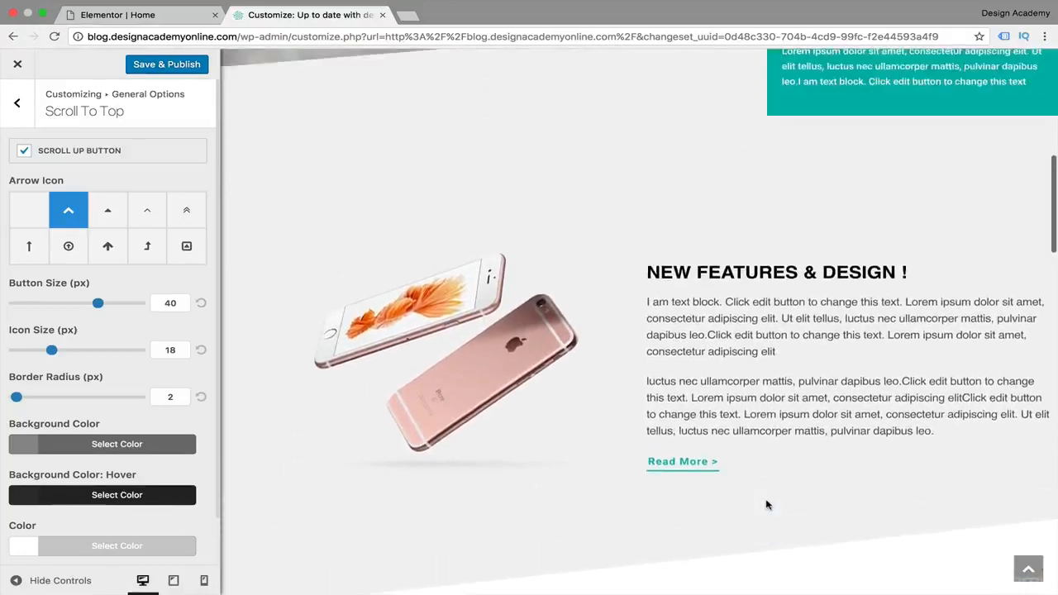
{"action": "scroll", "coordinate": [766, 504], "scroll_direction": "down", "scroll_amount": 1}
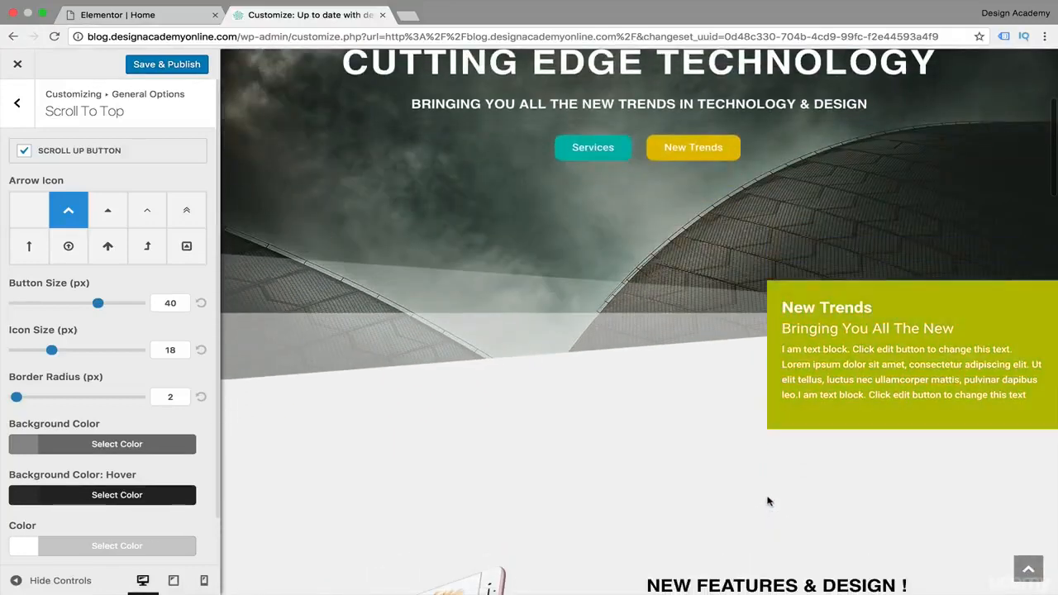
{"action": "left_click", "coordinate": [146, 213]}
{"action": "scroll", "coordinate": [333, 449], "scroll_direction": "down", "scroll_amount": 5}
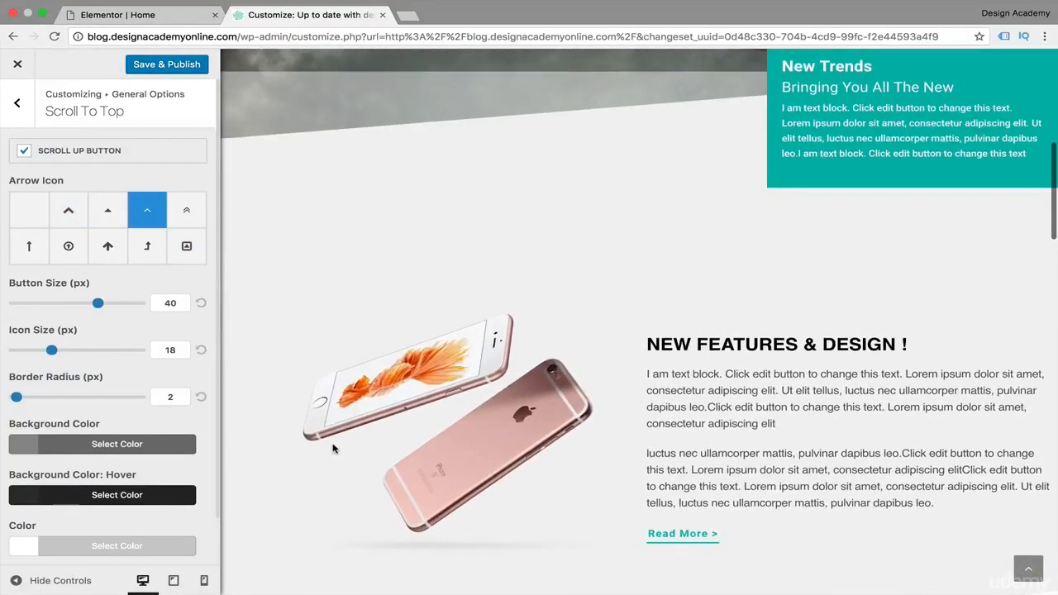
- Review the scroll-up button's size, border radius and color options, and return to the customizer's main list
{"action": "scroll", "coordinate": [333, 449], "scroll_direction": "down", "scroll_amount": 4}
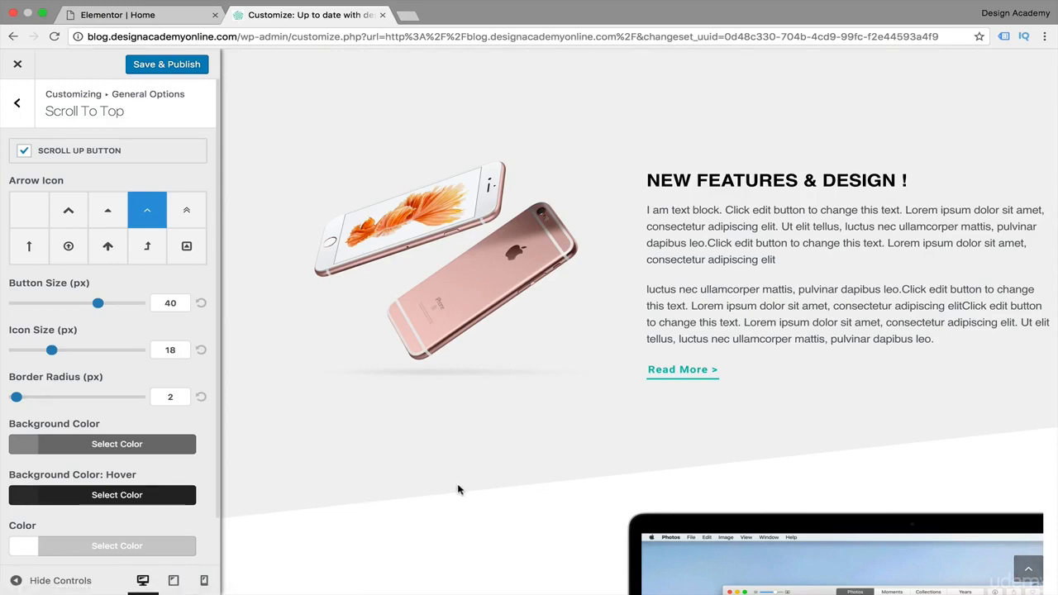
{"action": "scroll", "coordinate": [7, 405], "scroll_direction": "down", "scroll_amount": 2}
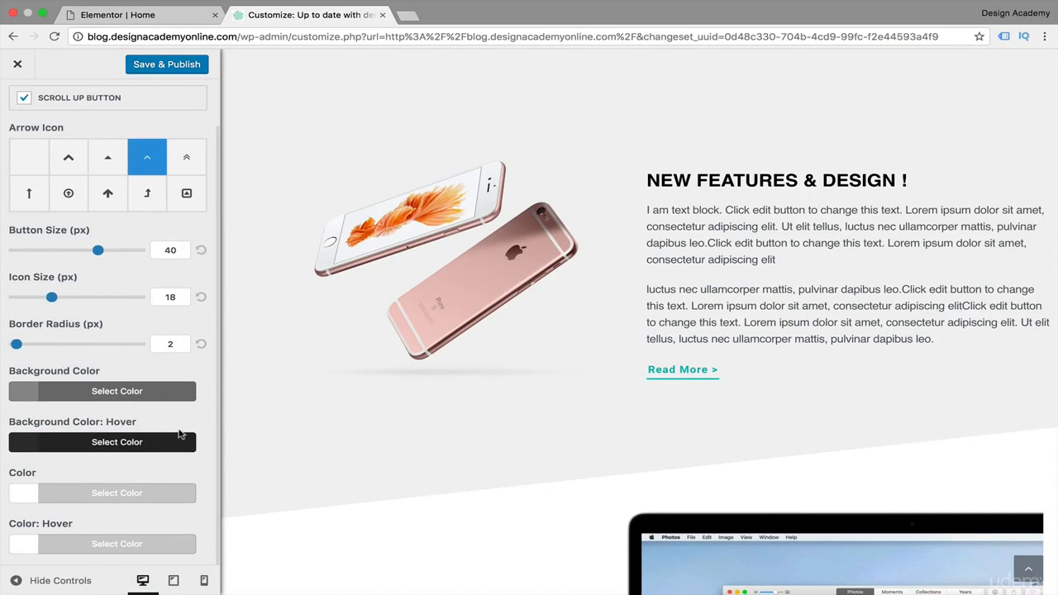
{"action": "scroll", "coordinate": [25, 161], "scroll_direction": "up", "scroll_amount": 2}
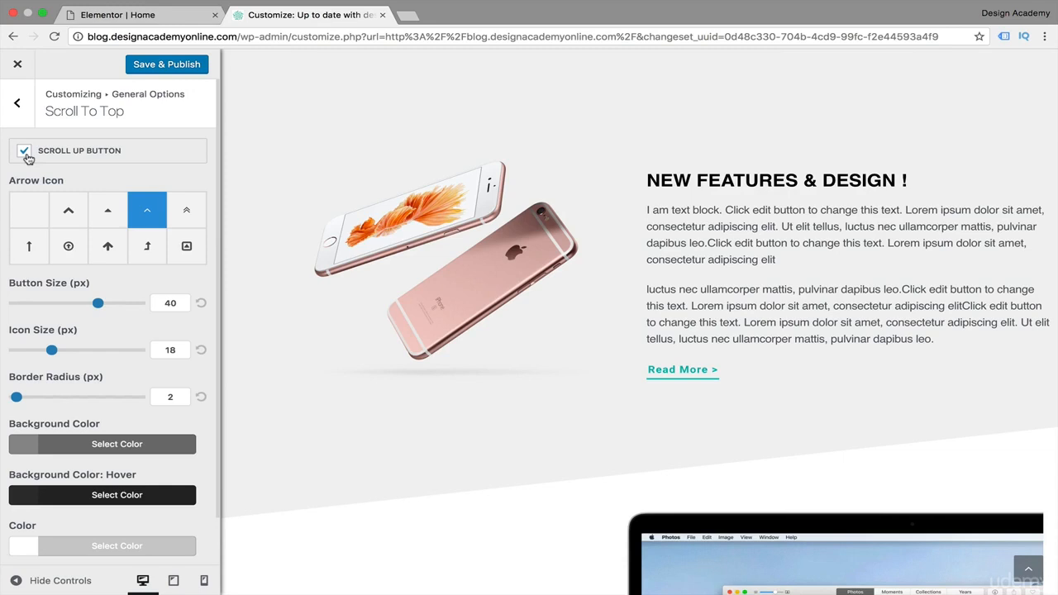
{"action": "scroll", "coordinate": [413, 193], "scroll_direction": "up", "scroll_amount": 2}
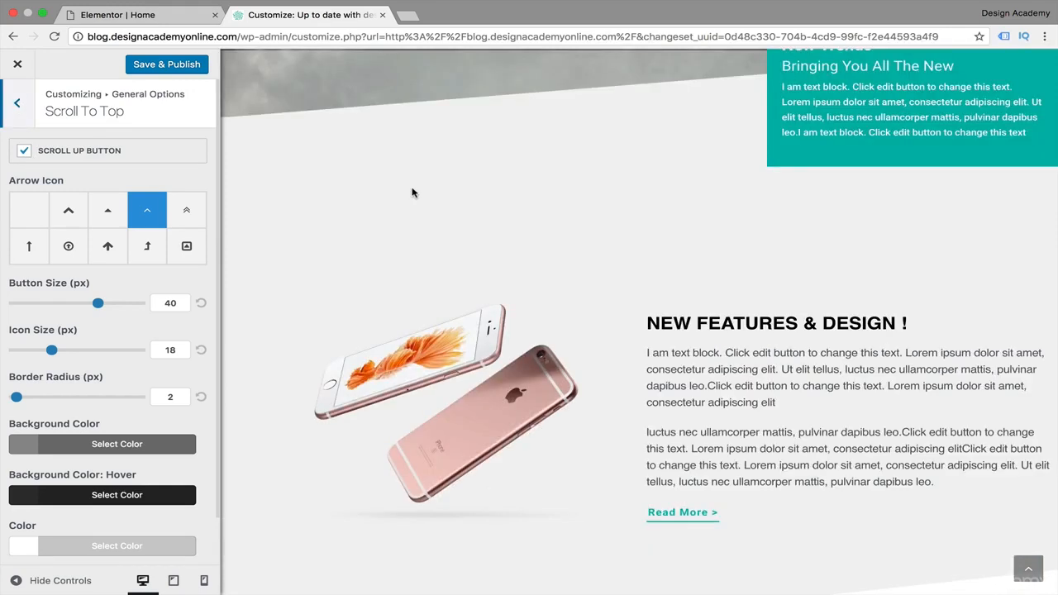
{"action": "left_click", "coordinate": [18, 104]}
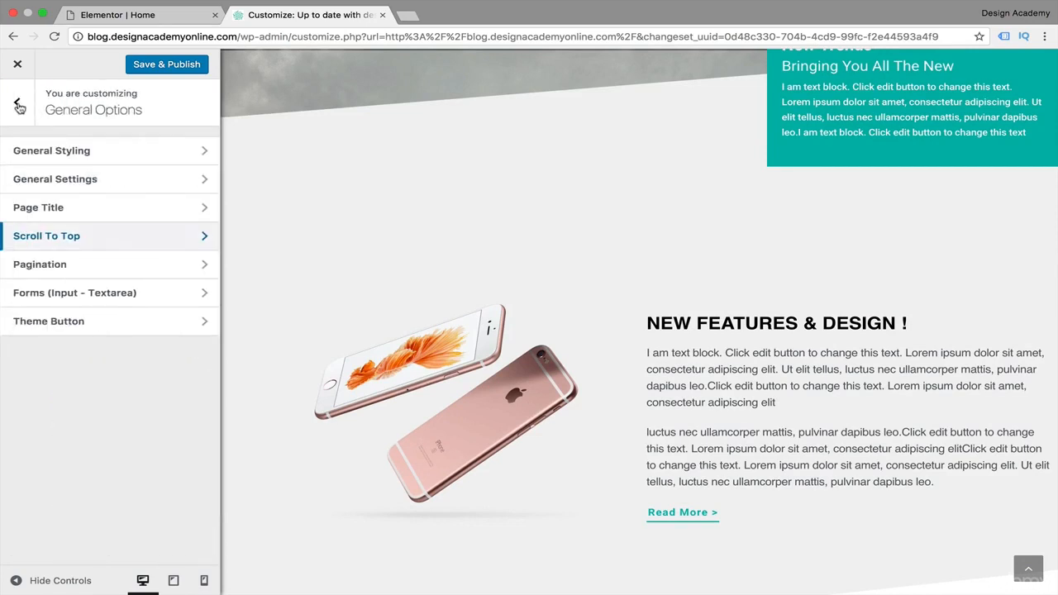
{"action": "left_click", "coordinate": [18, 105]}
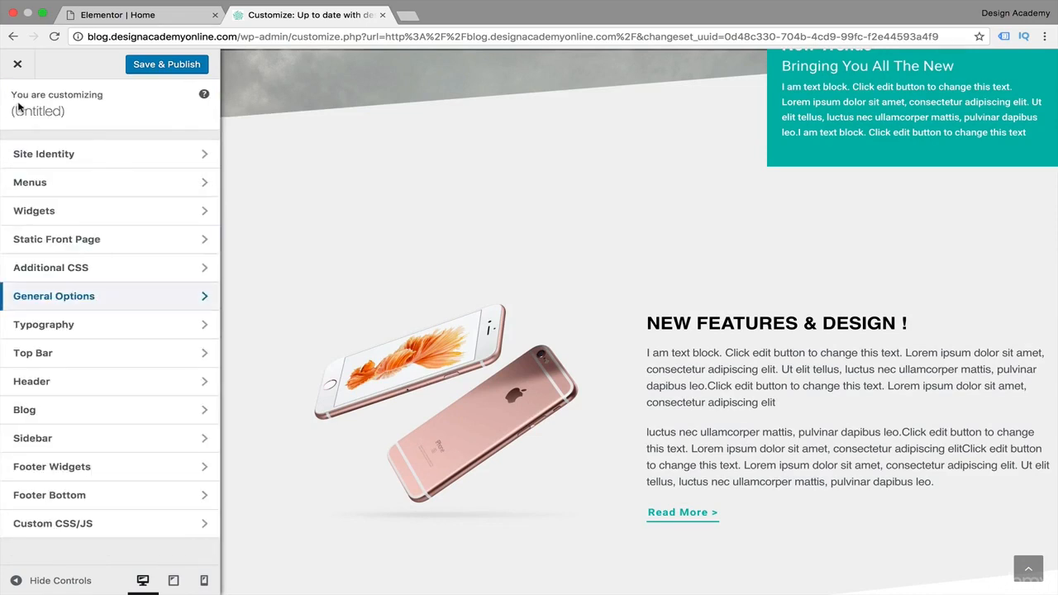
- Set the Main Menu typography to the Roboto font family with the font weight Book: 300
{"action": "left_click", "coordinate": [127, 328]}
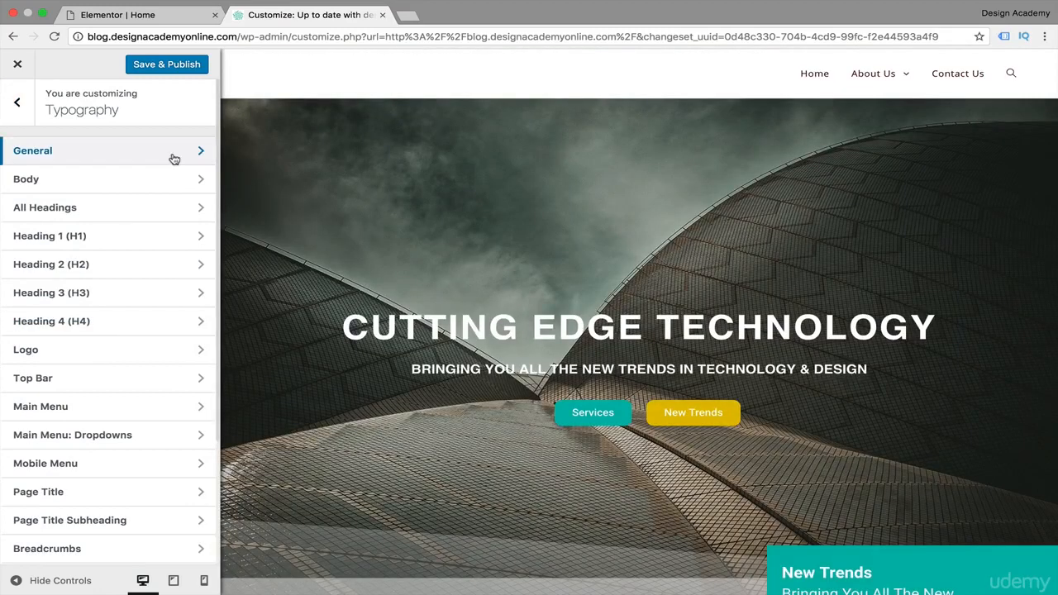
{"action": "left_click", "coordinate": [123, 405]}
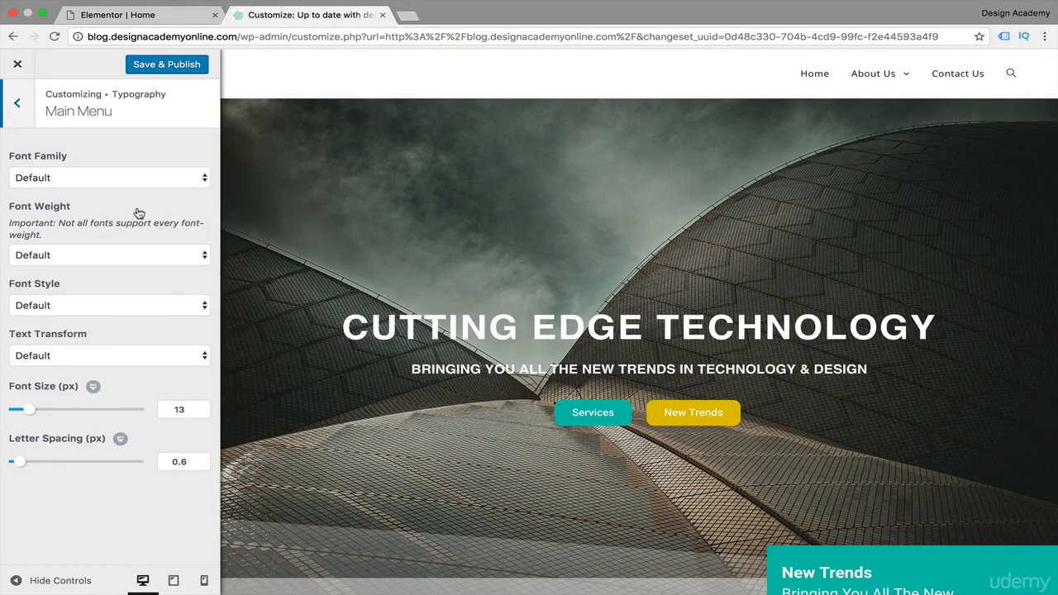
{"action": "left_click", "coordinate": [201, 179]}
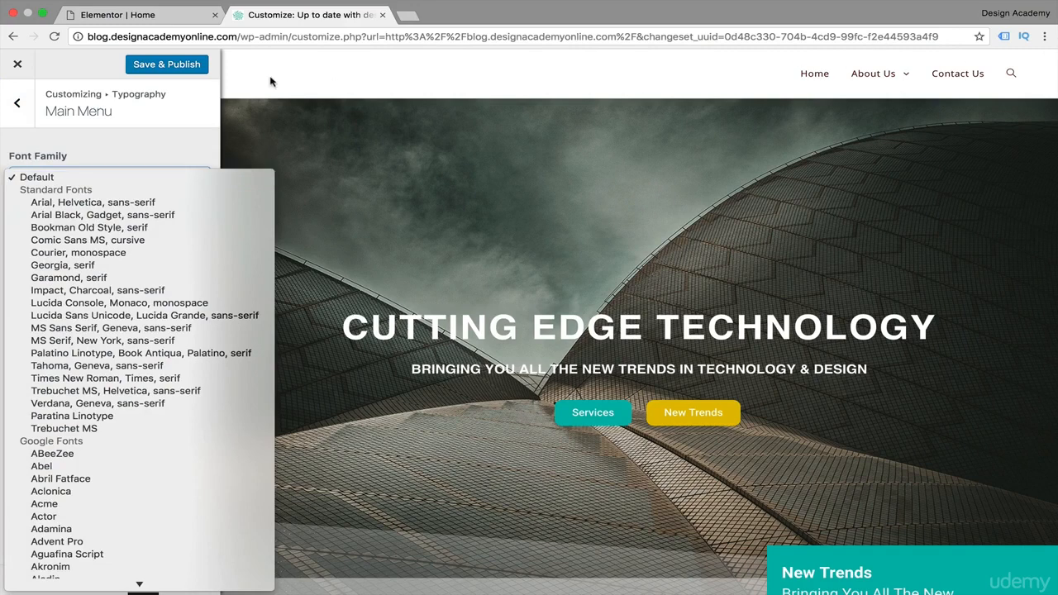
{"action": "left_click", "coordinate": [156, 179]}
{"action": "left_click", "coordinate": [155, 179]}
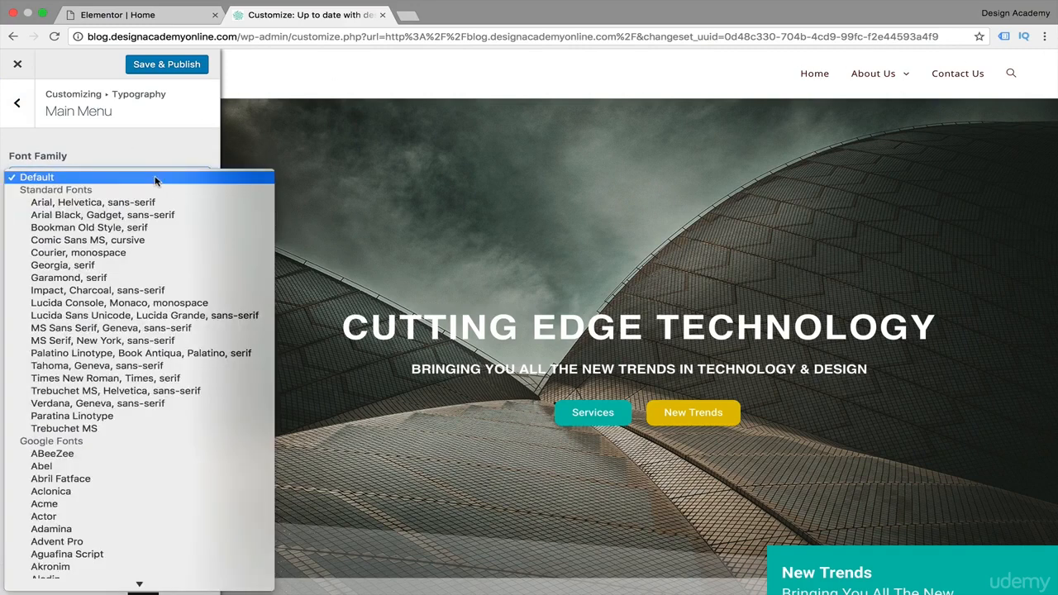
{"action": "type", "text": "san"}
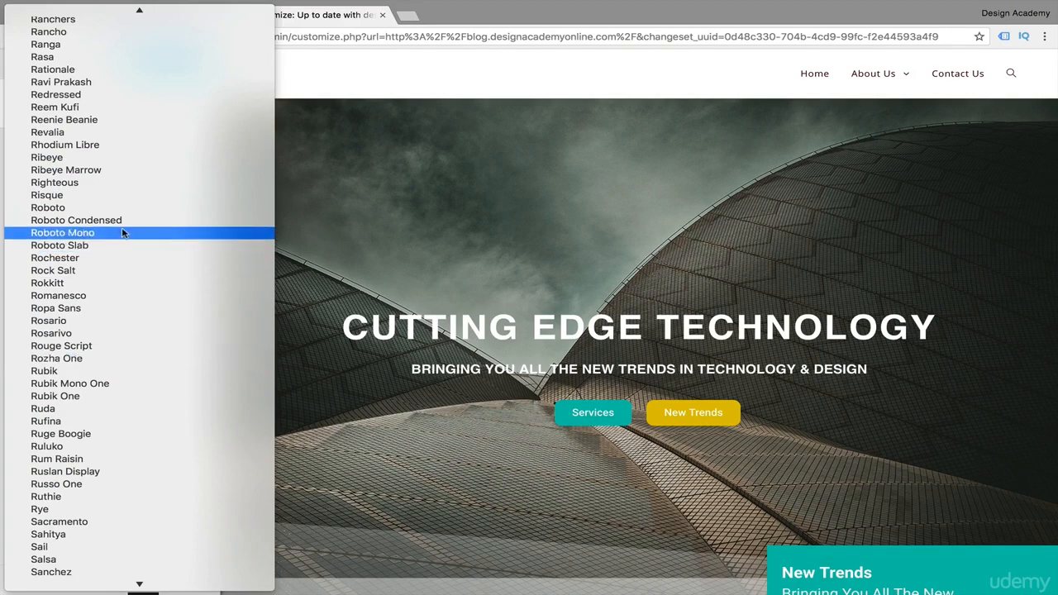
{"action": "left_click", "coordinate": [130, 209]}
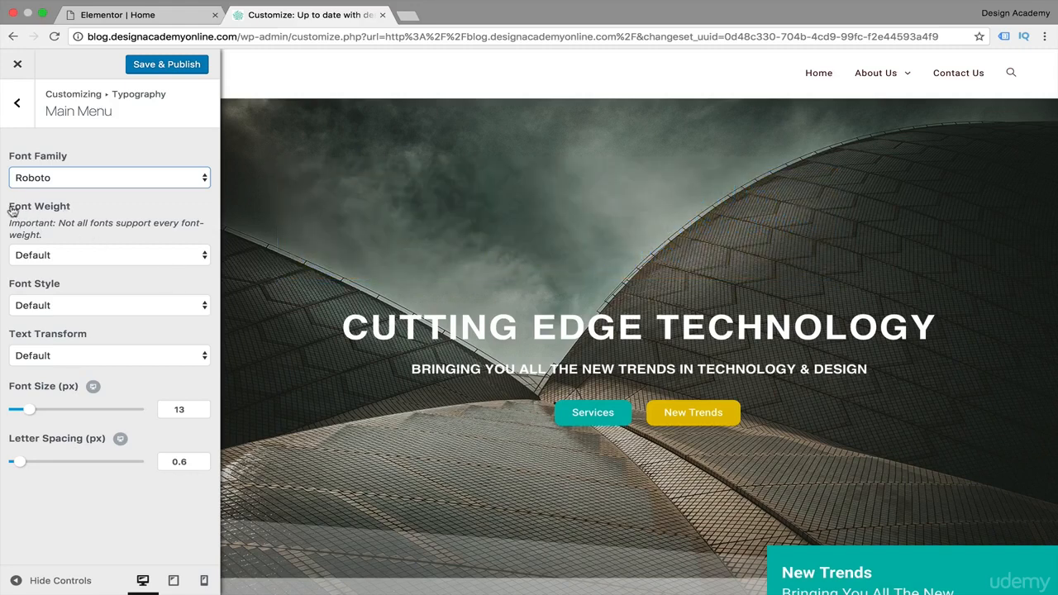
{"action": "left_click", "coordinate": [200, 258]}
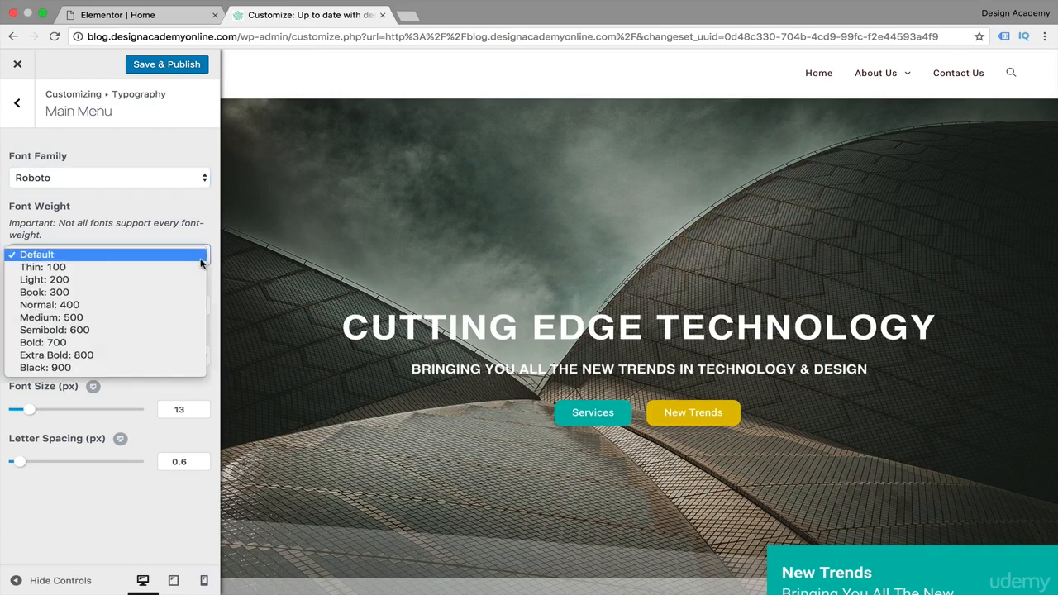
{"action": "left_click", "coordinate": [131, 293]}
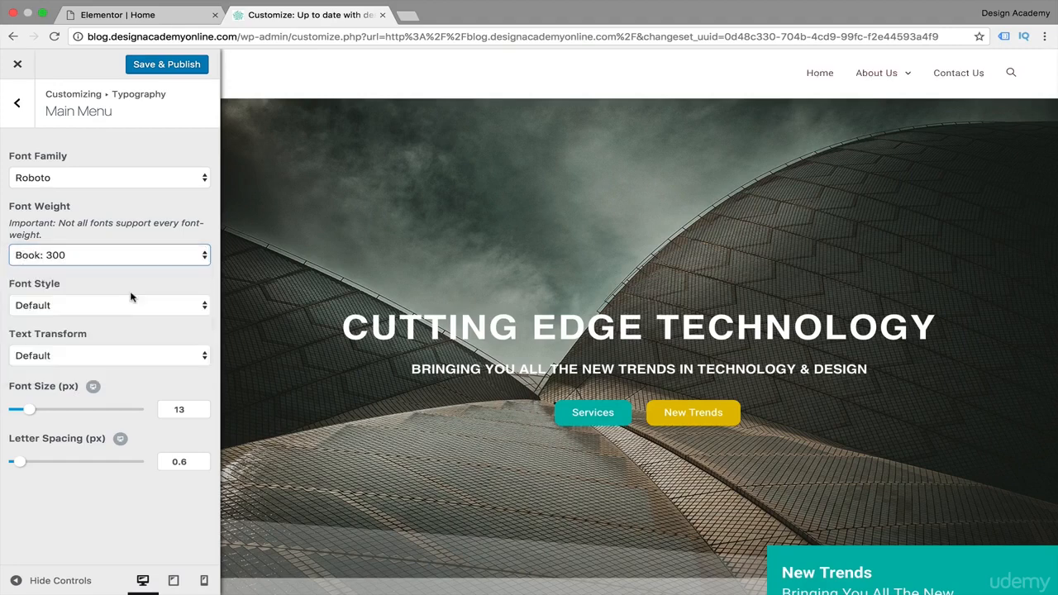
- Set the Main Menu text transform to Uppercase and return to the Typography section list
{"action": "left_click", "coordinate": [200, 355]}
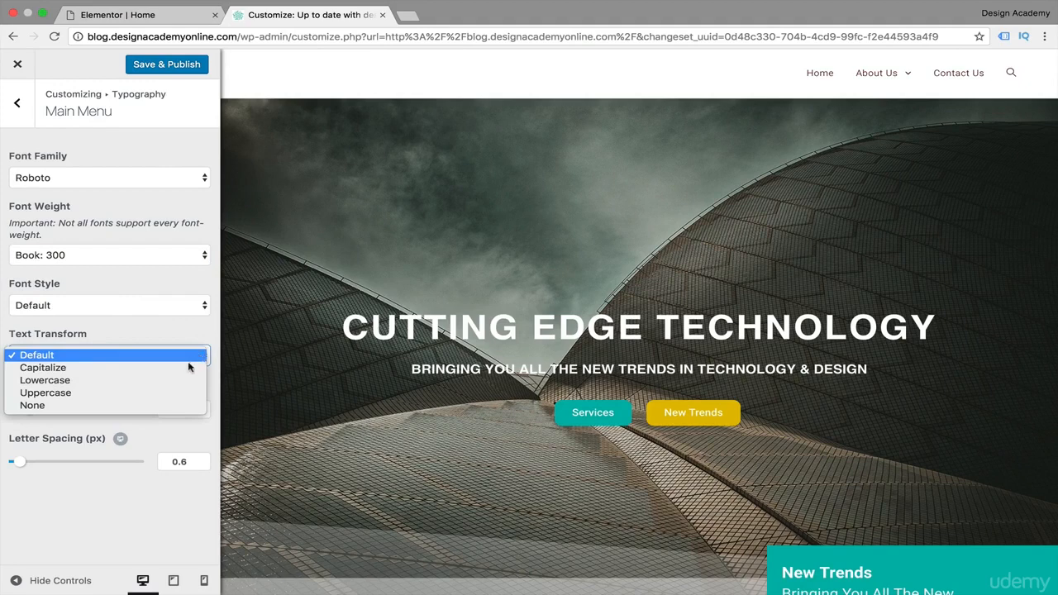
{"action": "left_click", "coordinate": [153, 394]}
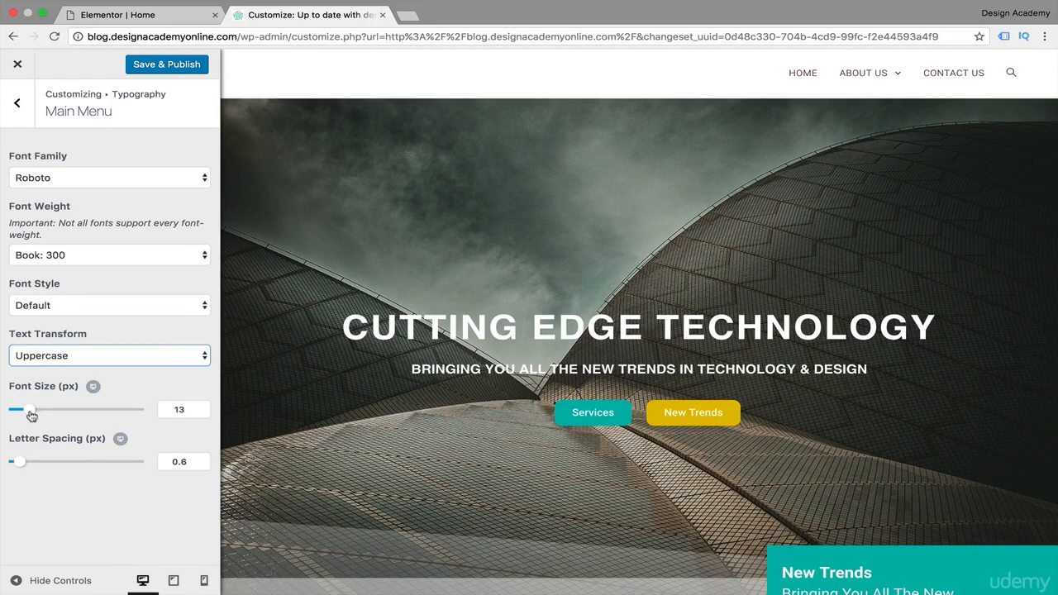
{"action": "mouse_move", "coordinate": [29, 413]}
{"action": "left_mouse_down"}
{"action": "mouse_move", "coordinate": [45, 414]}
{"action": "mouse_move", "coordinate": [31, 414]}
{"action": "left_mouse_up"}
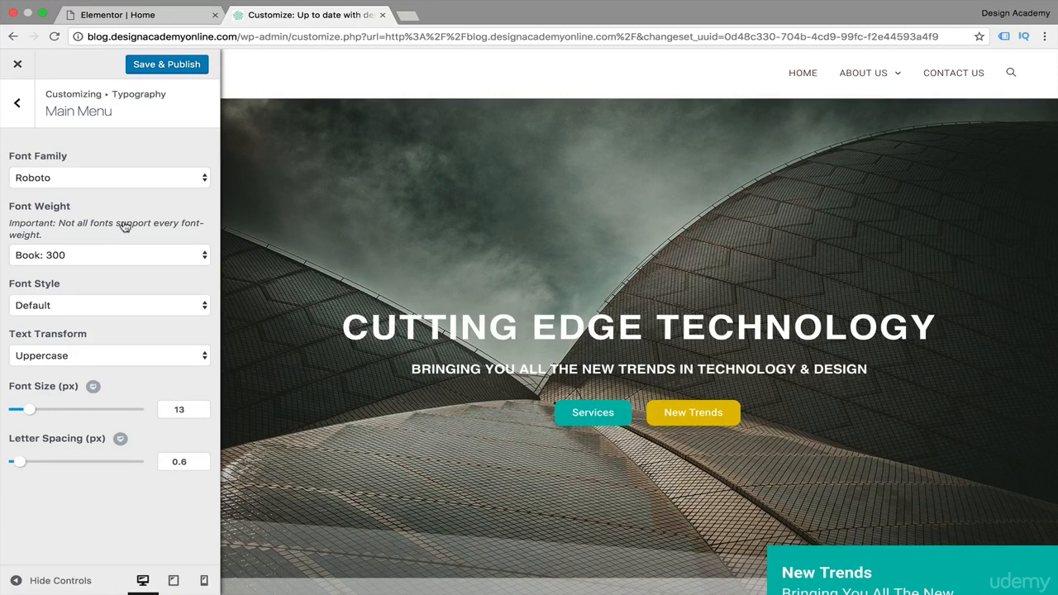
{"action": "left_click", "coordinate": [16, 103]}
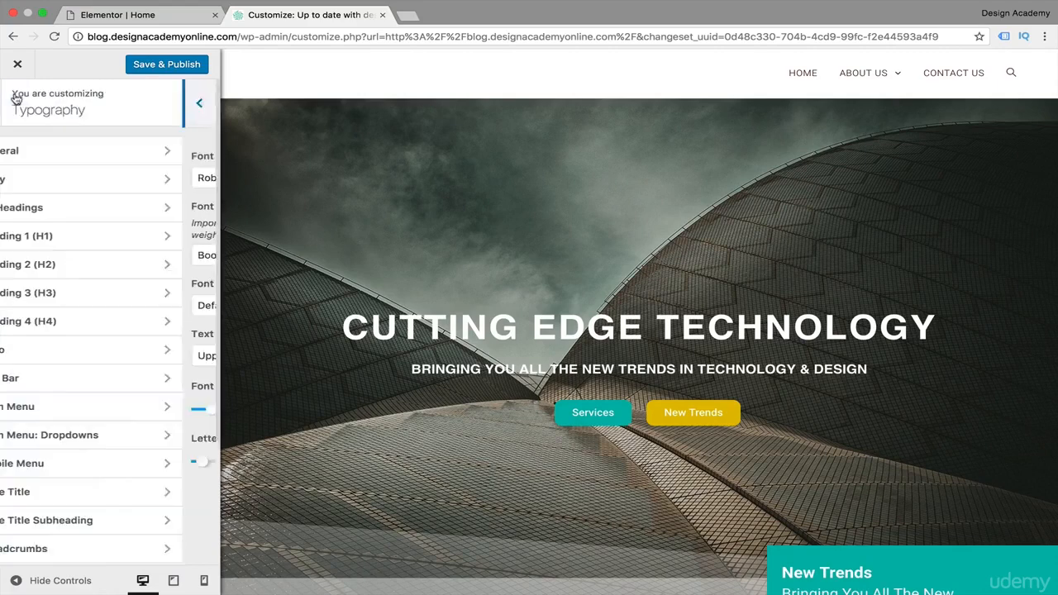
- Open the Footer Widget Heading typography, bring the page footer into the preview, and set the font family to Open Sans
{"action": "scroll", "coordinate": [83, 213], "scroll_direction": "down", "scroll_amount": 4}
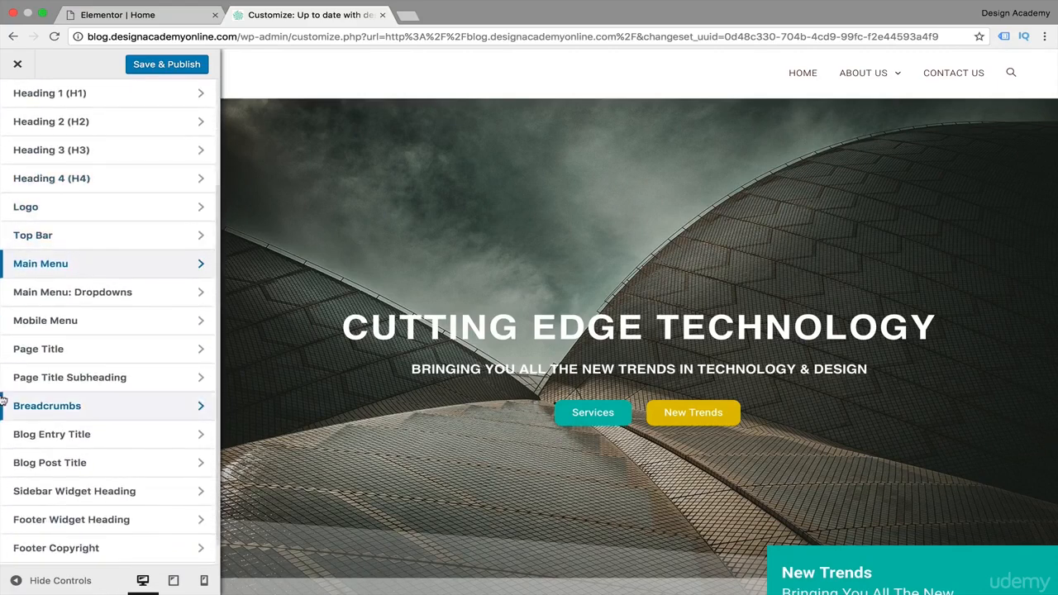
{"action": "scroll", "coordinate": [2, 400], "scroll_direction": "down", "scroll_amount": 1}
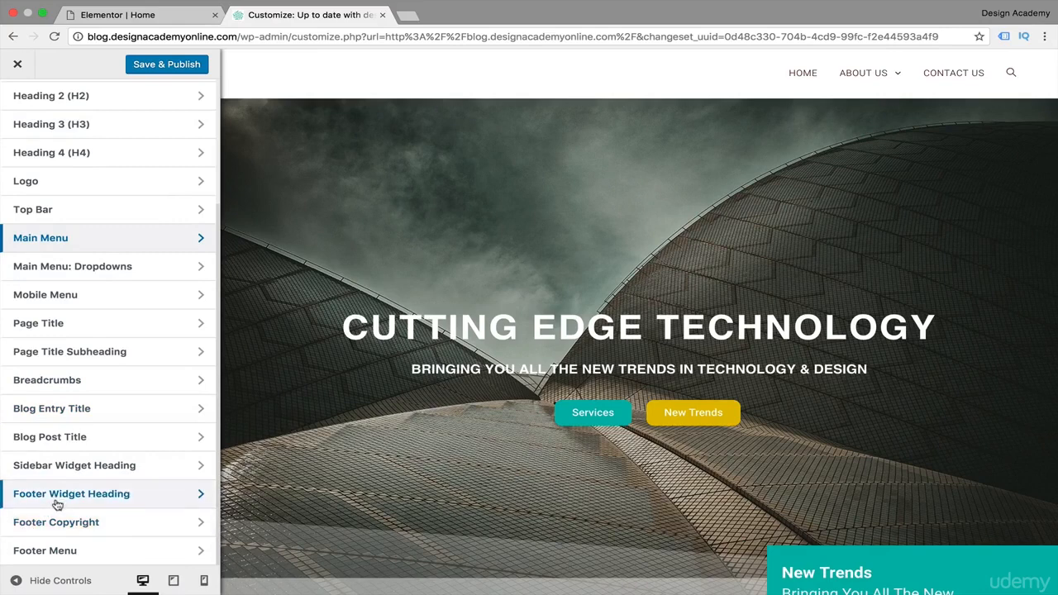
{"action": "left_click", "coordinate": [112, 504]}
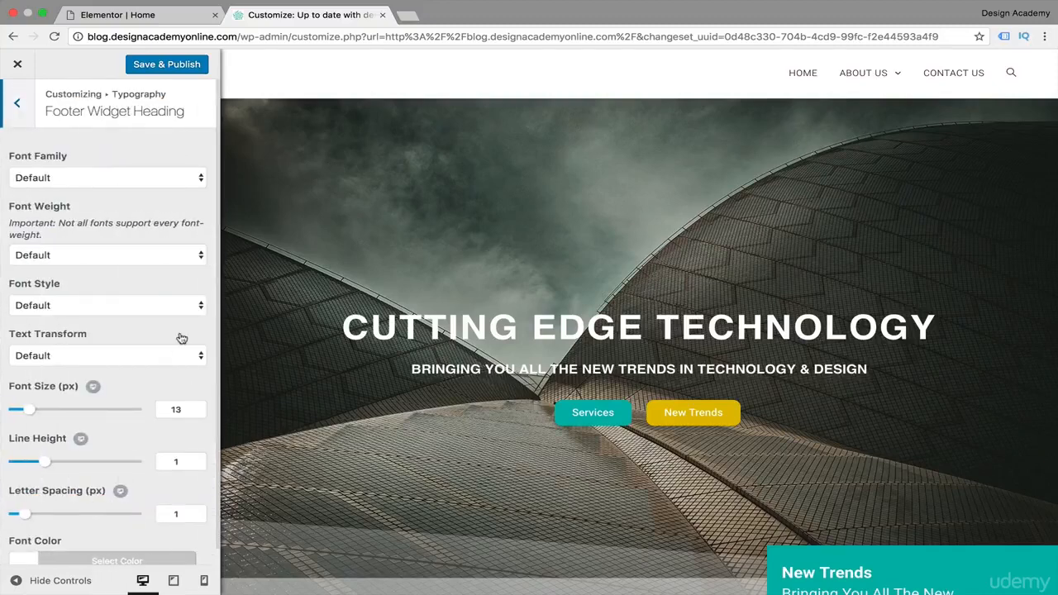
{"action": "scroll", "coordinate": [397, 193], "scroll_direction": "down", "scroll_amount": 20}
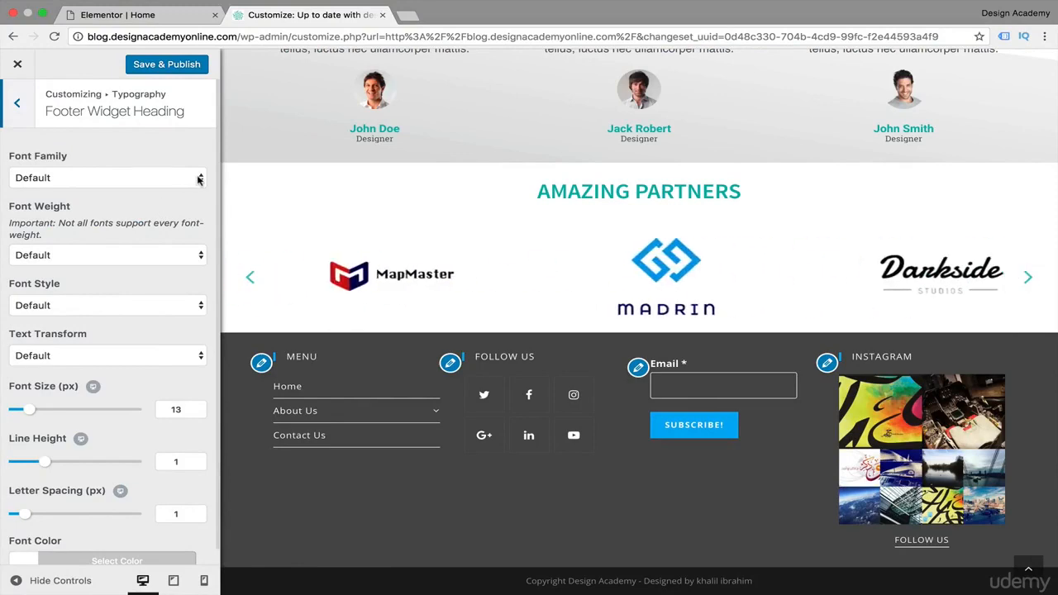
{"action": "left_click", "coordinate": [151, 182]}
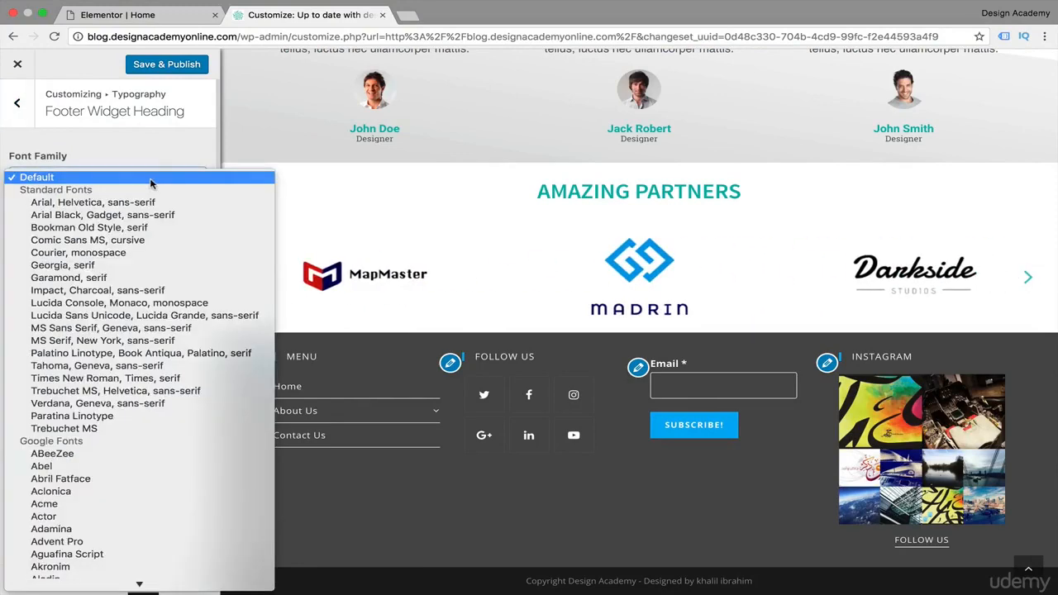
{"action": "left_click", "coordinate": [109, 169]}
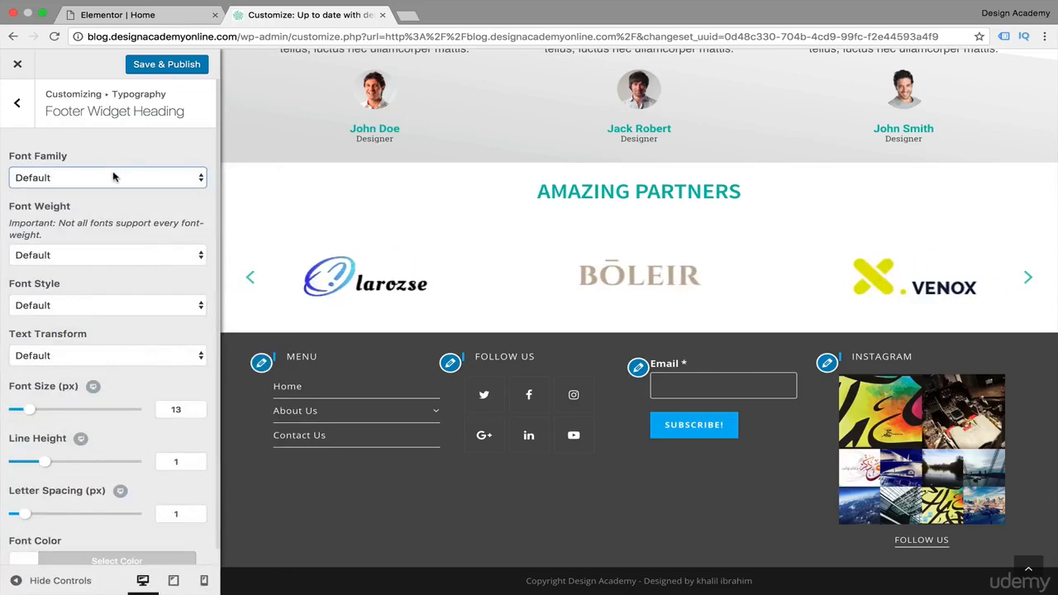
{"action": "left_click", "coordinate": [111, 172]}
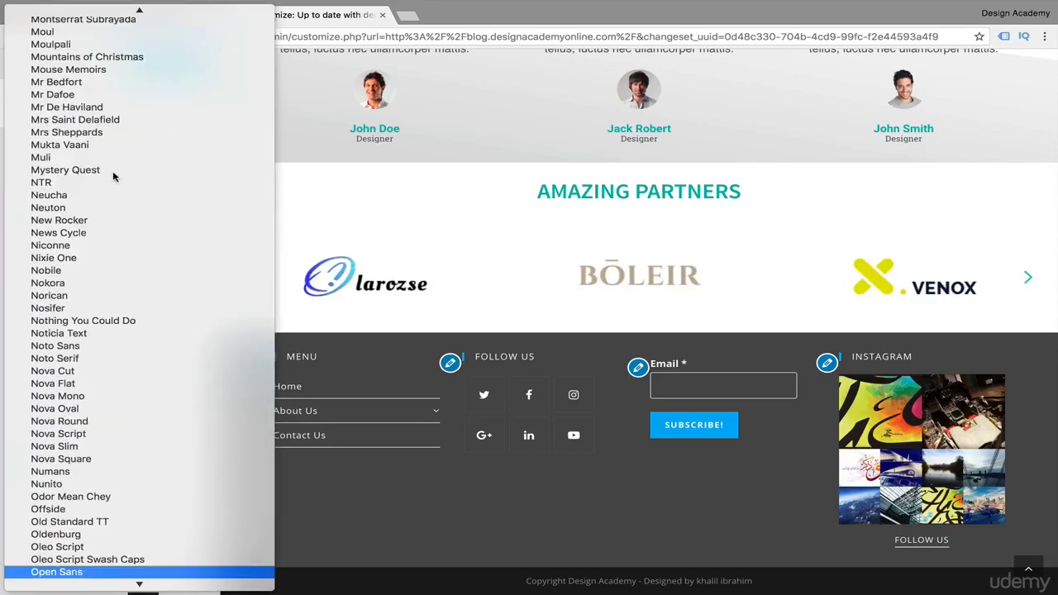
{"action": "left_click", "coordinate": [58, 571]}
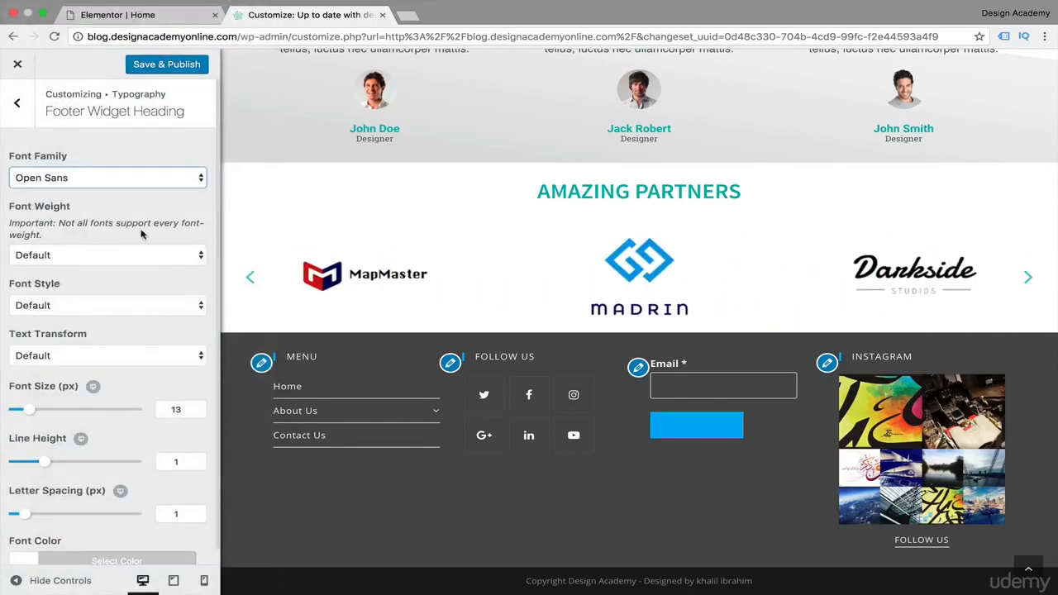
- Try Semibold: 600 for the footer widget heading, set its font weight to Bold: 700, and leave its settings
{"action": "left_click", "coordinate": [84, 257]}
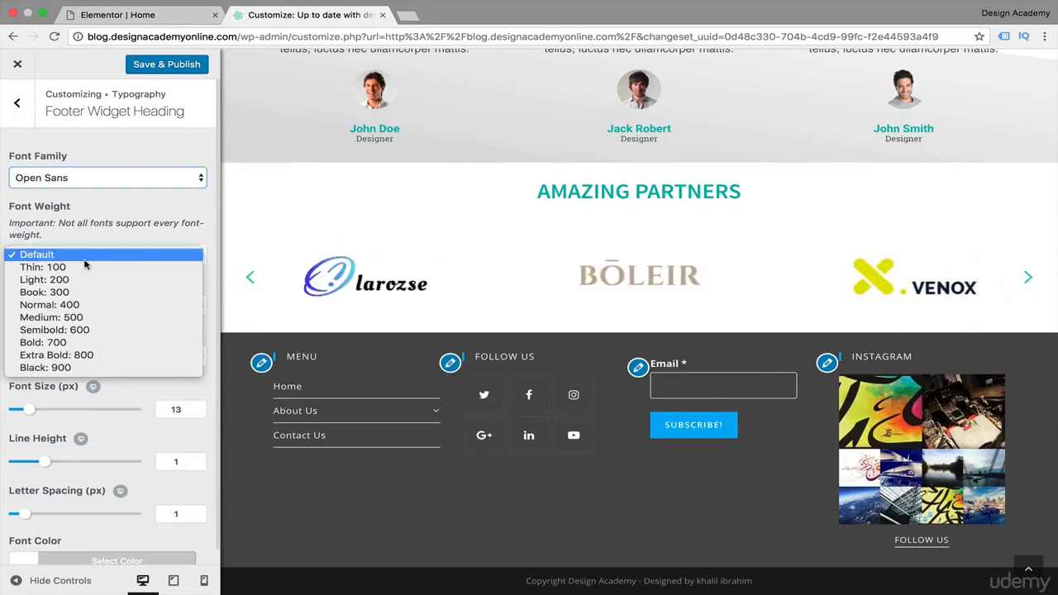
{"action": "left_click", "coordinate": [104, 319]}
{"action": "left_click", "coordinate": [165, 270]}
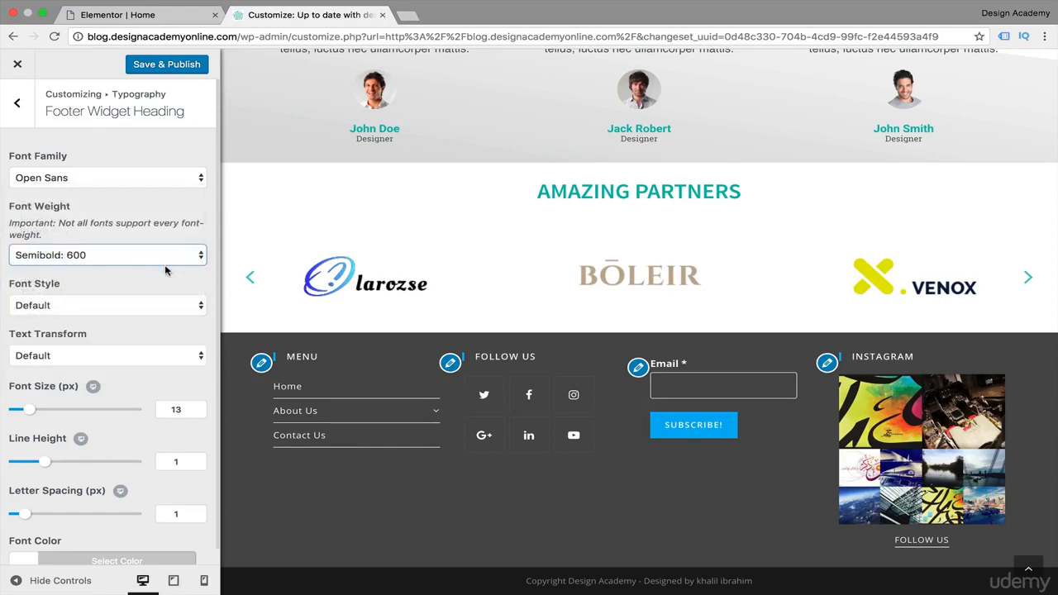
{"action": "left_click", "coordinate": [165, 266]}
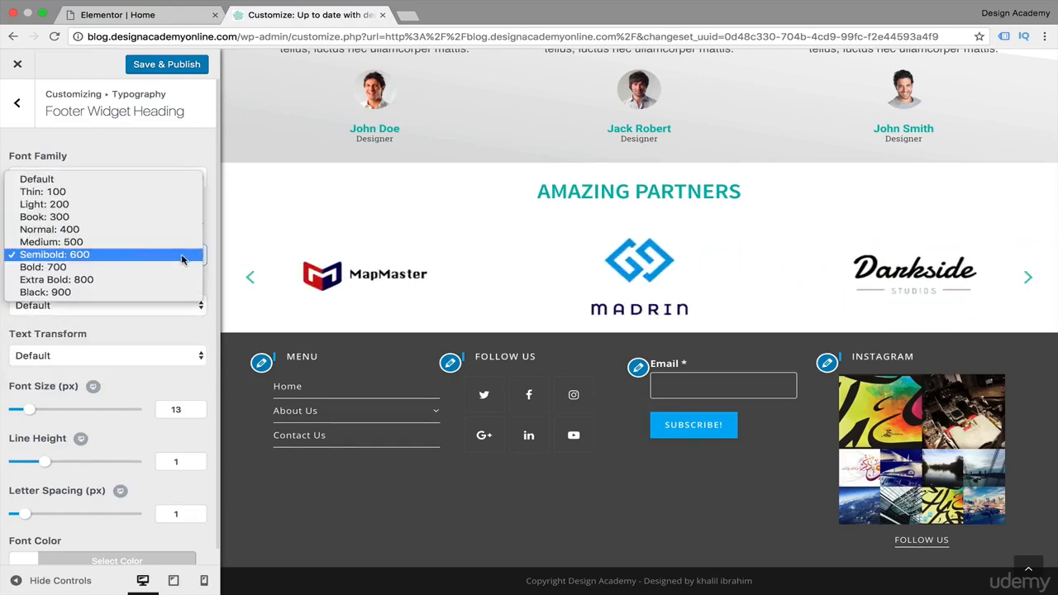
{"action": "left_click", "coordinate": [166, 269]}
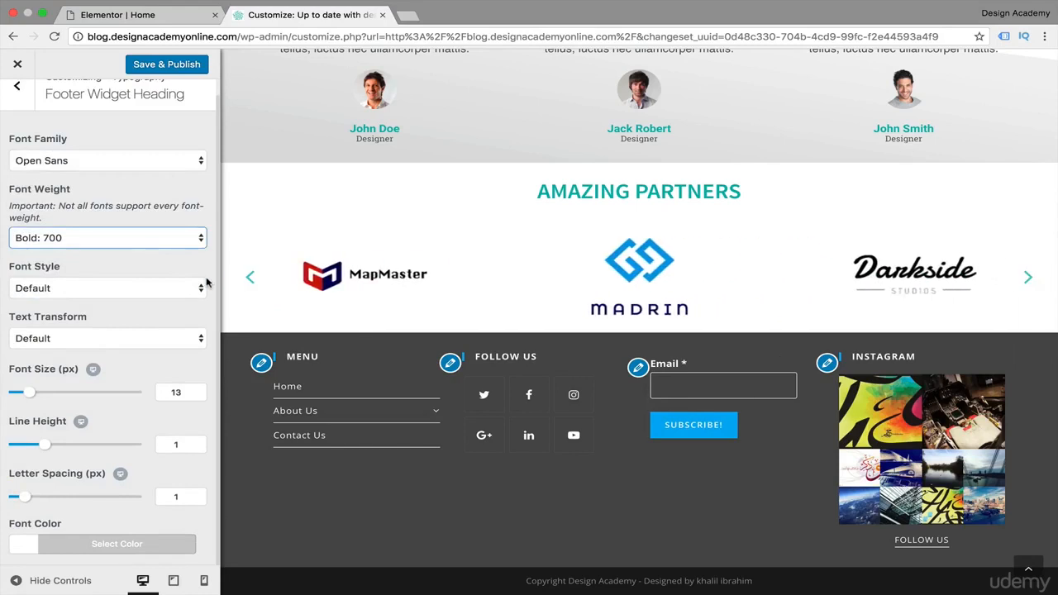
{"action": "scroll", "coordinate": [184, 235], "scroll_direction": "up", "scroll_amount": 1}
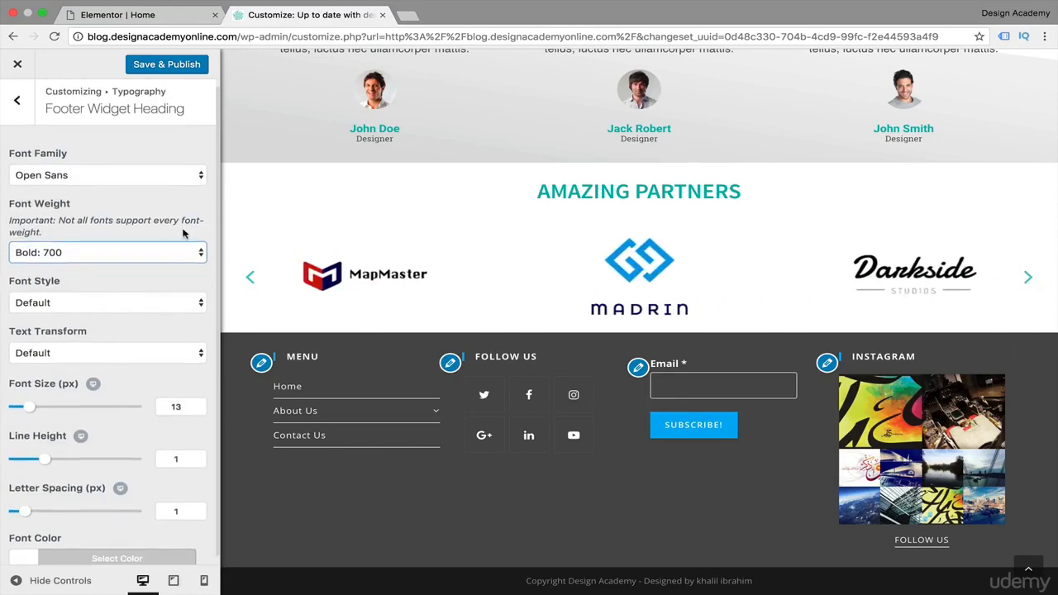
{"action": "left_click", "coordinate": [19, 104]}
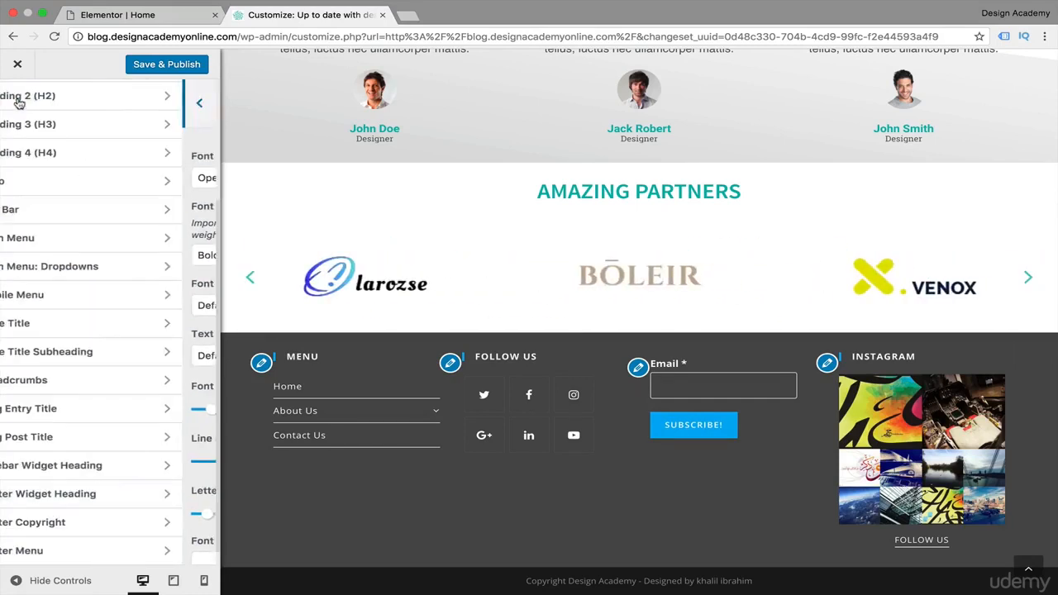
- Review the Footer Copyright and Footer Widget Heading typography settings and return to the customizer's main list
{"action": "left_click", "coordinate": [108, 524]}
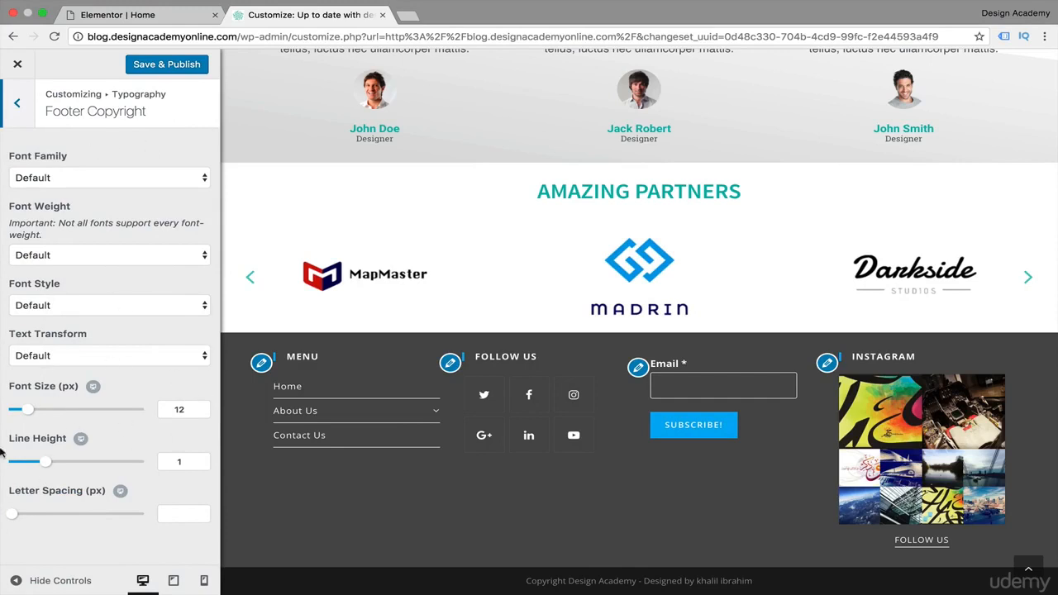
{"action": "left_click", "coordinate": [16, 102]}
{"action": "left_click", "coordinate": [2, 351]}
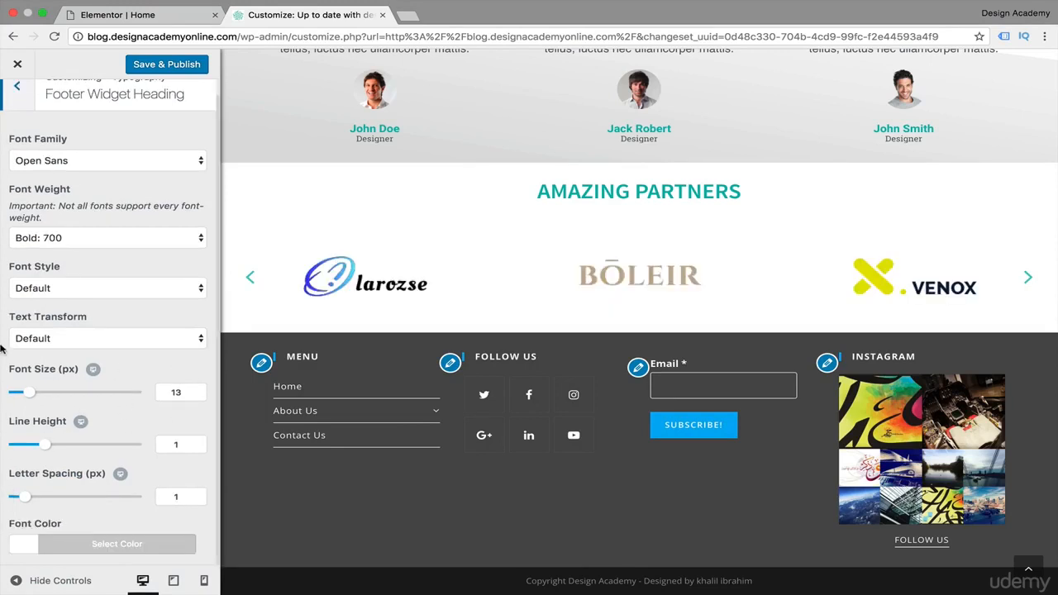
{"action": "left_click", "coordinate": [17, 86]}
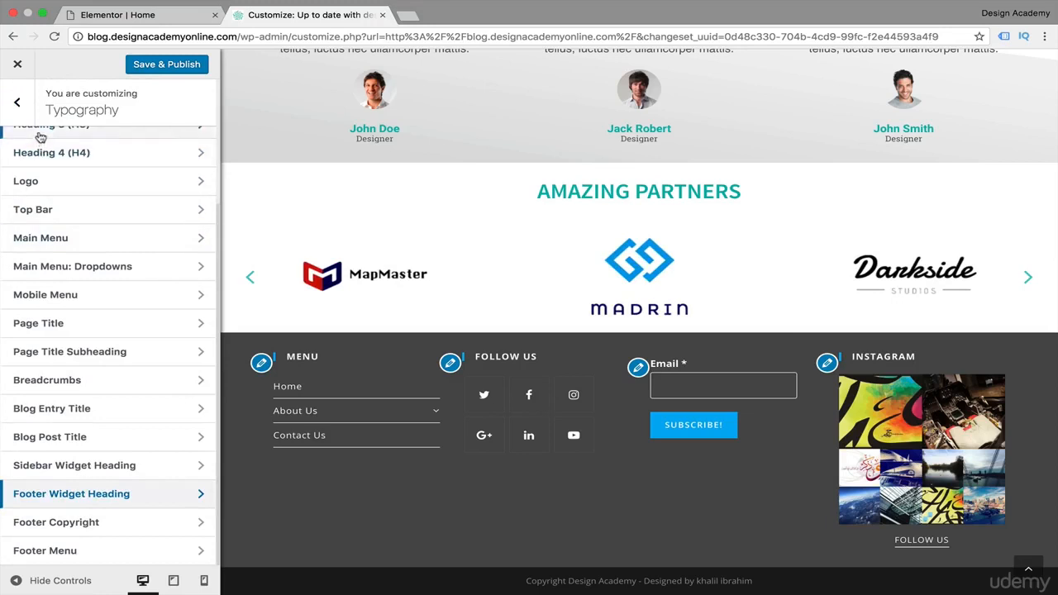
{"action": "left_click", "coordinate": [16, 102]}
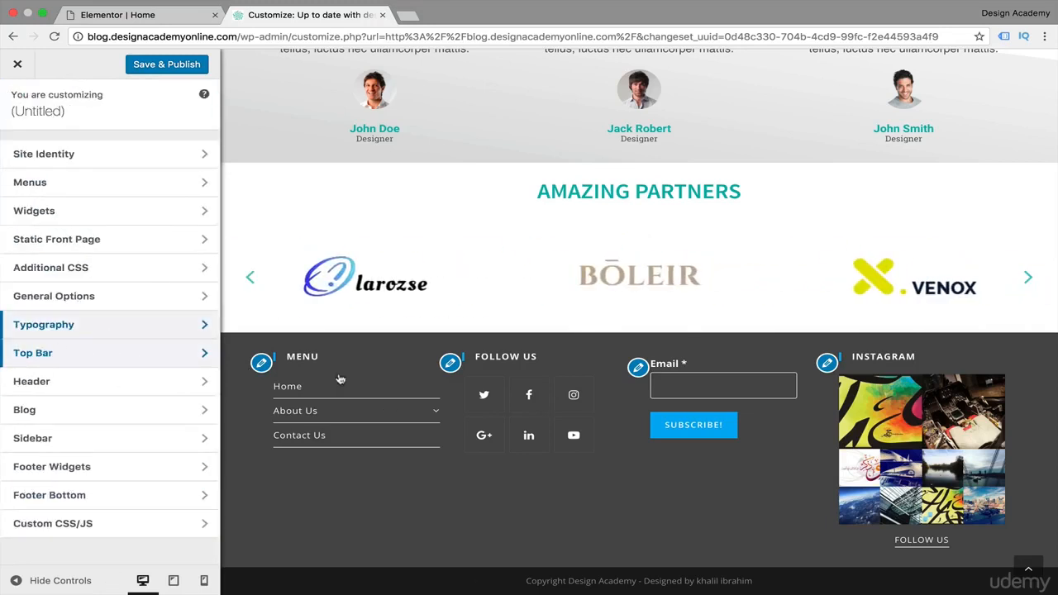
- In the Header's general settings, set the style to Transparent and turn off the header border bottom
{"action": "left_click", "coordinate": [96, 386]}
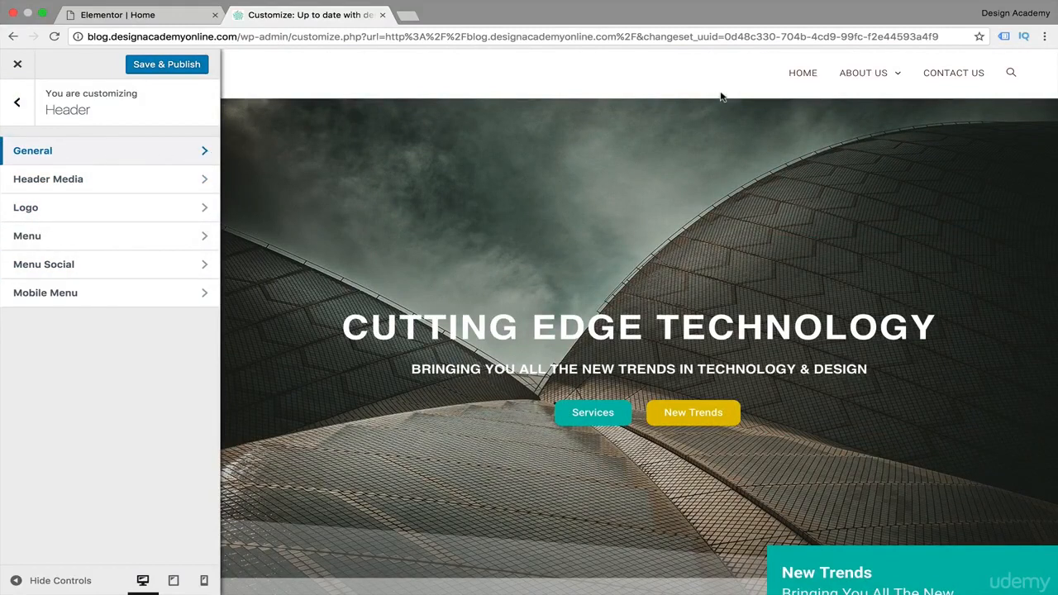
{"action": "left_click", "coordinate": [200, 156]}
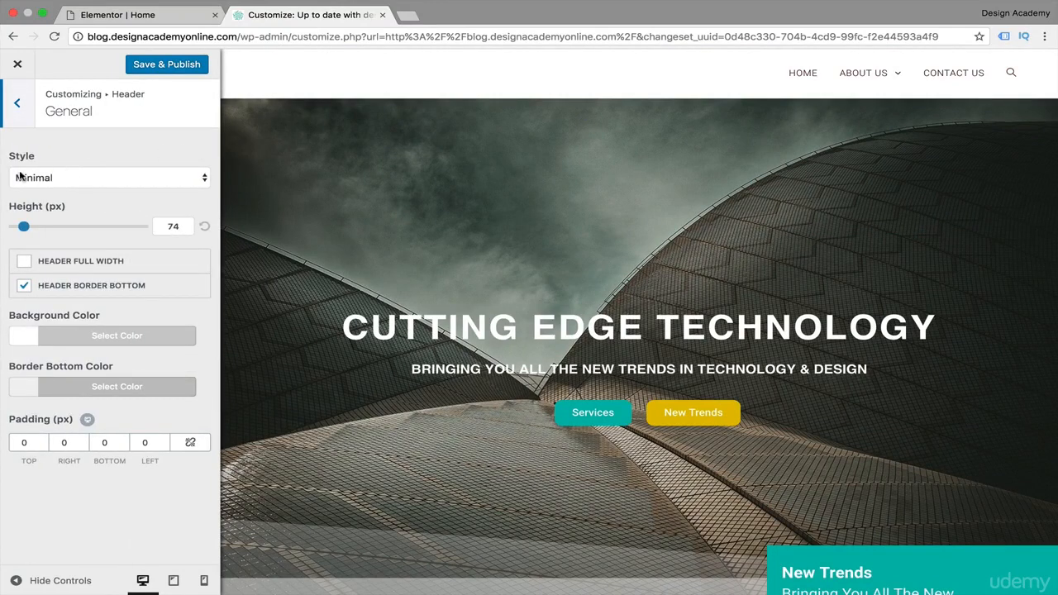
{"action": "left_click", "coordinate": [200, 180]}
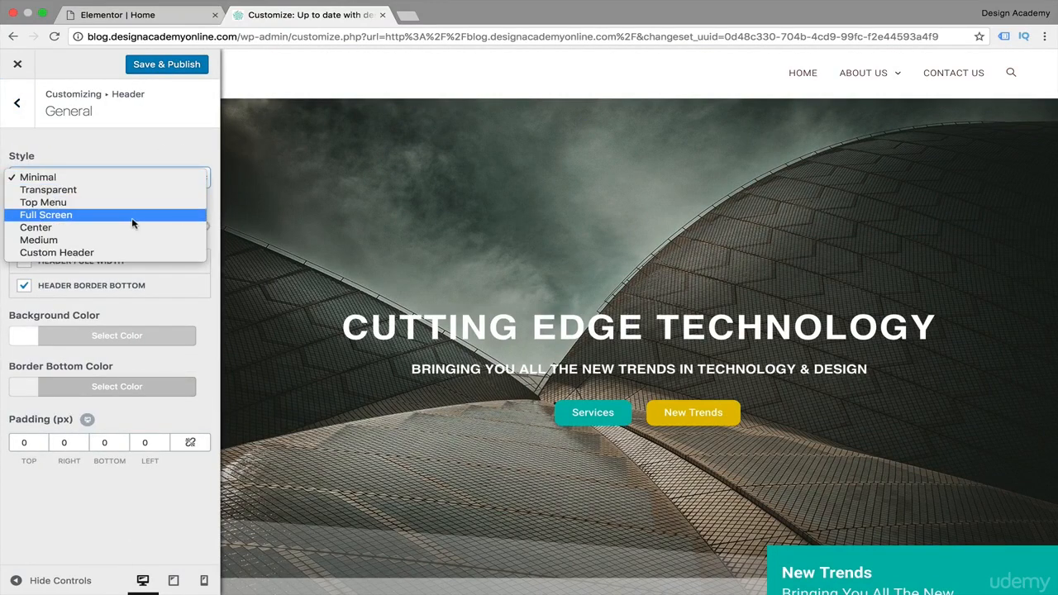
{"action": "left_click", "coordinate": [141, 198]}
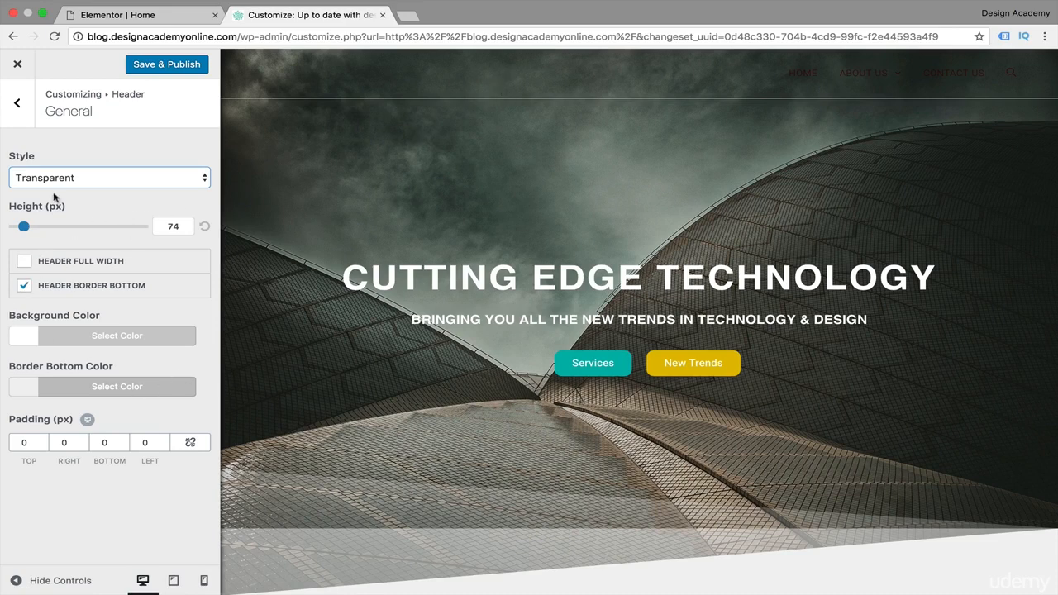
{"action": "left_click", "coordinate": [25, 286]}
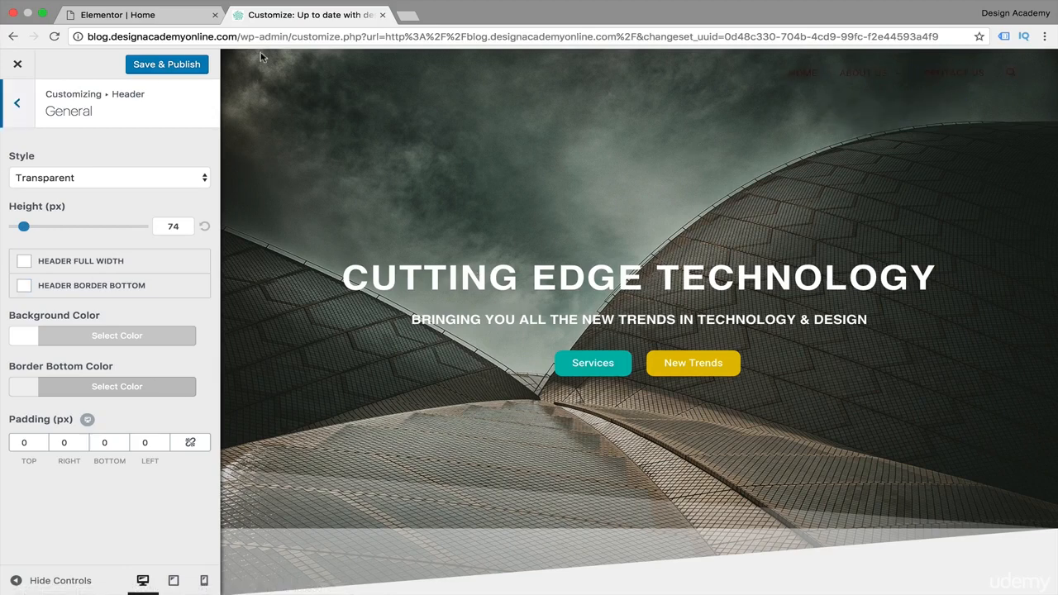
{"action": "left_click", "coordinate": [17, 103]}
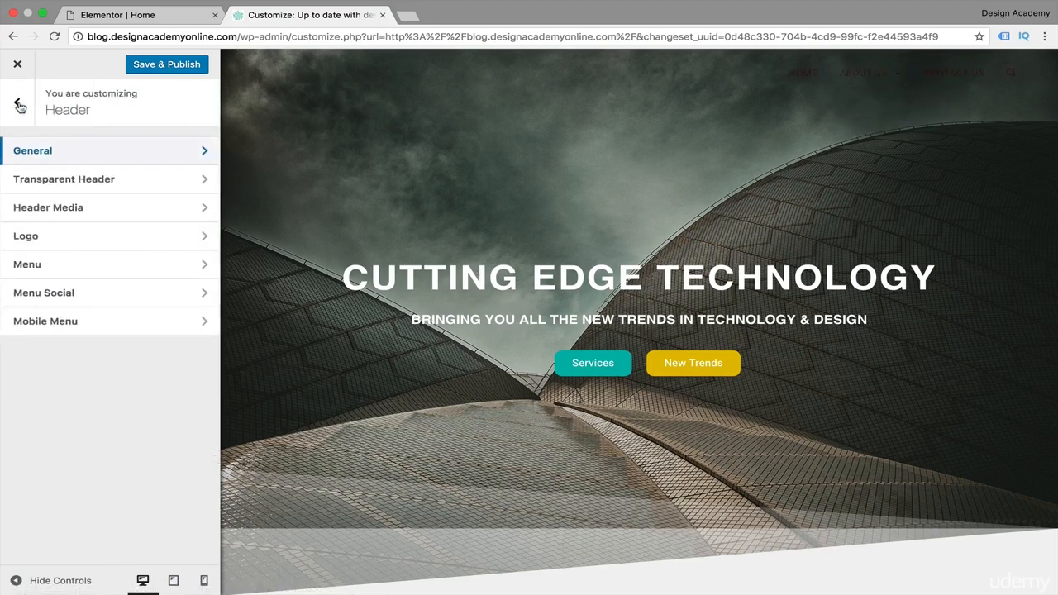
- Choose the white Design Academy Online logo, Design-Academy-online-logo-final-m-All-white-01-200px.png, from the media library as the header logo
{"action": "left_click", "coordinate": [70, 241]}
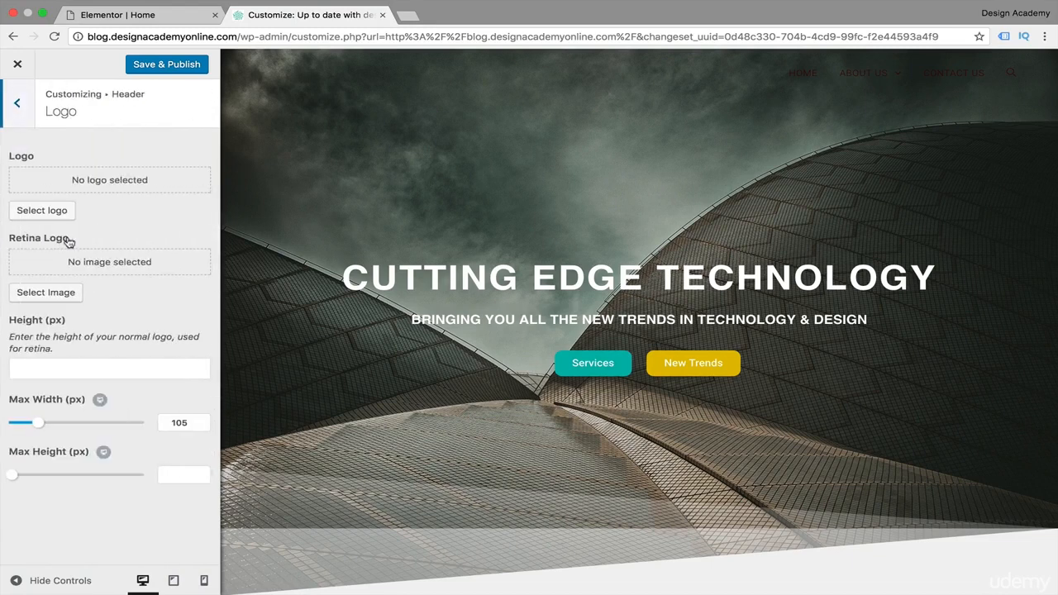
{"action": "left_click", "coordinate": [54, 214]}
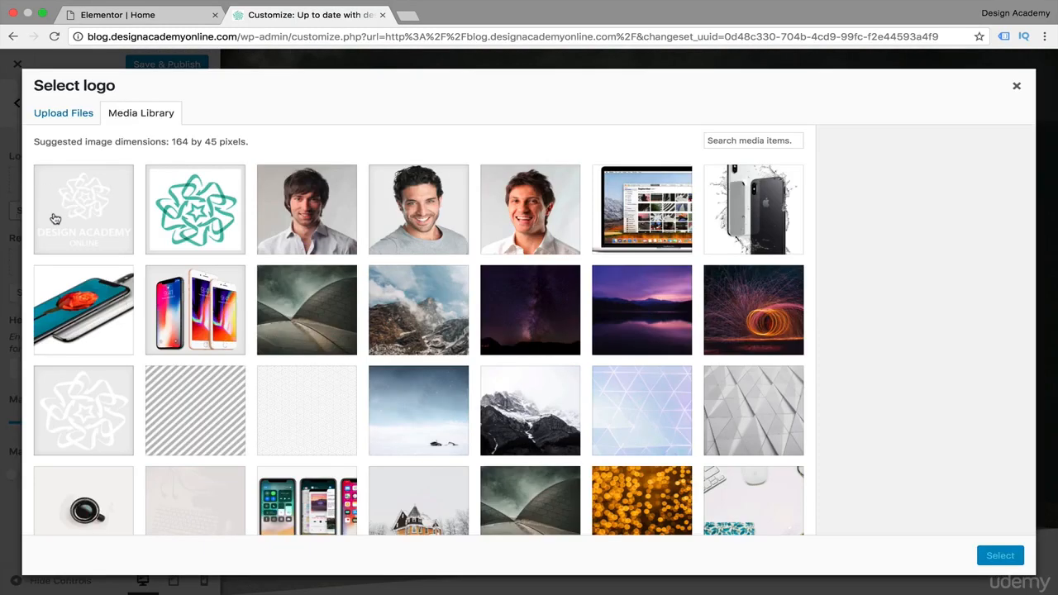
{"action": "left_click", "coordinate": [99, 203]}
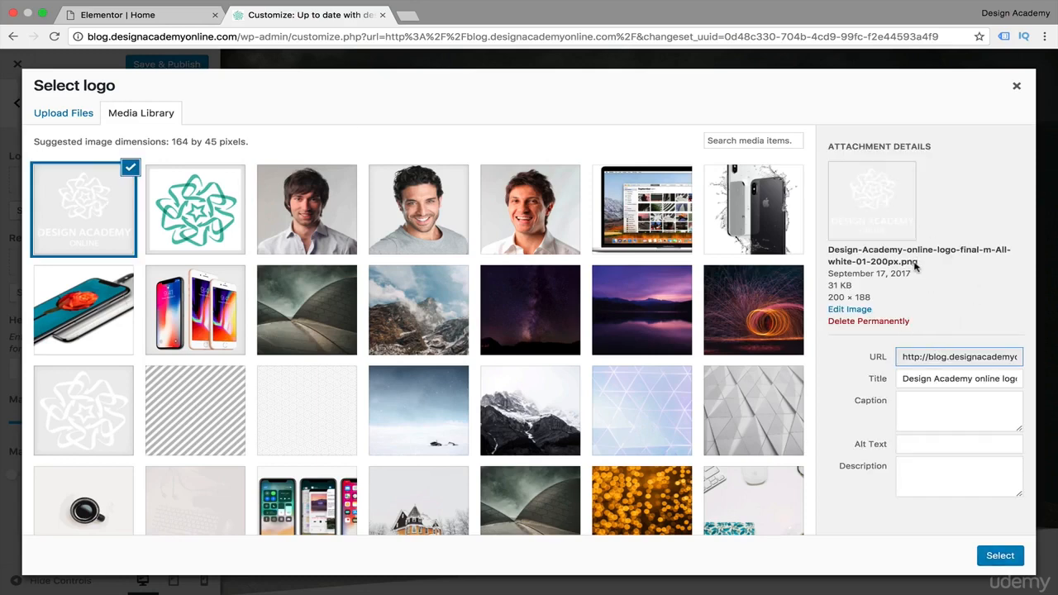
{"action": "left_click", "coordinate": [1002, 557]}
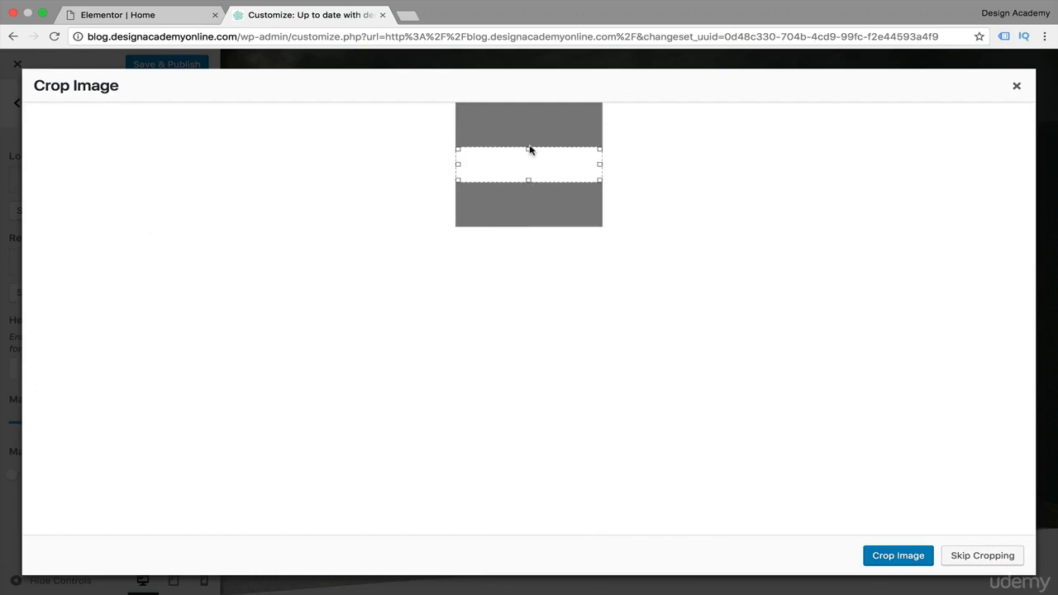
- Extend the crop area to the logo image's full height and apply the crop
{"action": "left_click_drag", "start_coordinate": [529, 148], "coordinate": [526, 78]}
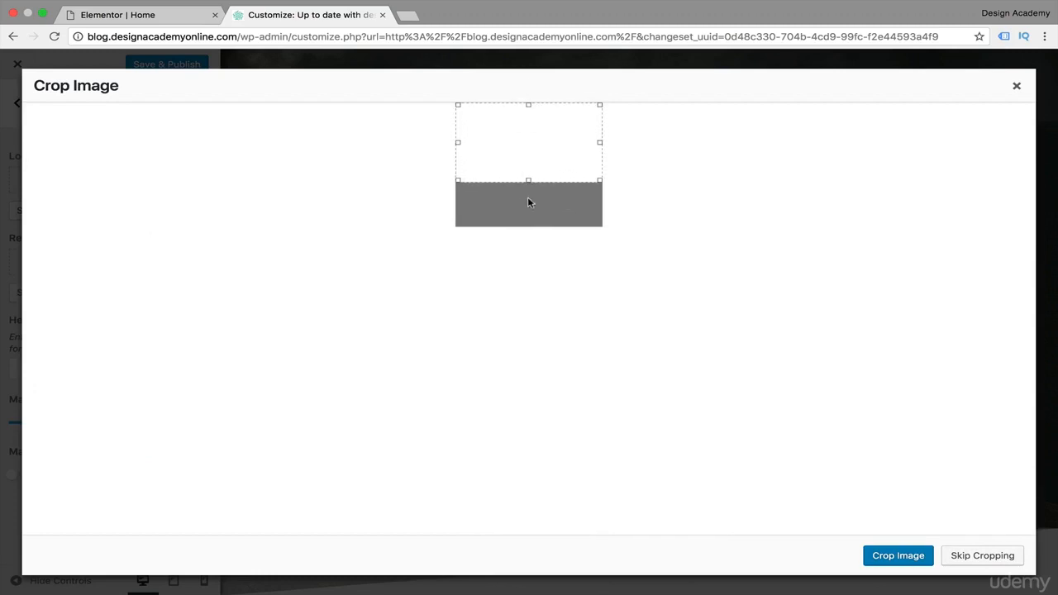
{"action": "left_click_drag", "start_coordinate": [528, 179], "coordinate": [532, 253]}
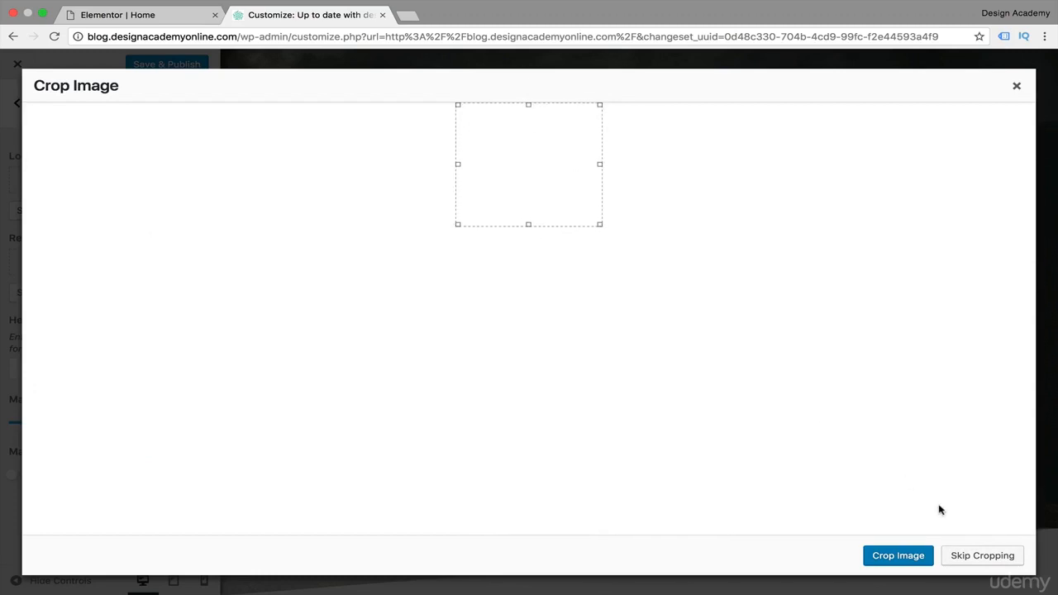
{"action": "left_click", "coordinate": [903, 557]}
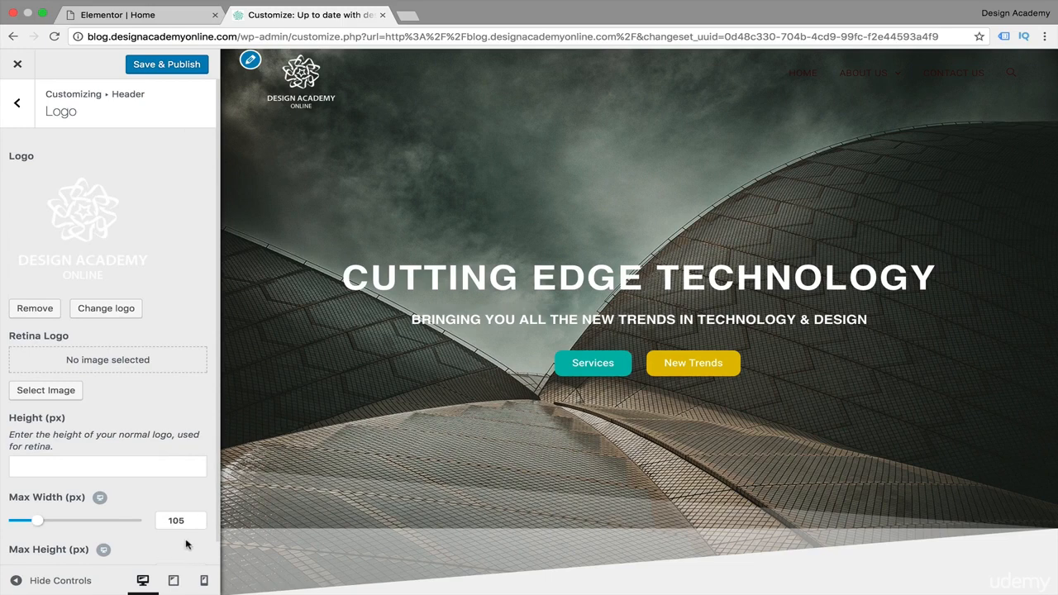
- Try enlarging the header logo by raising its maximum width to about 140 px
{"action": "scroll", "coordinate": [188, 379], "scroll_direction": "down", "scroll_amount": 1}
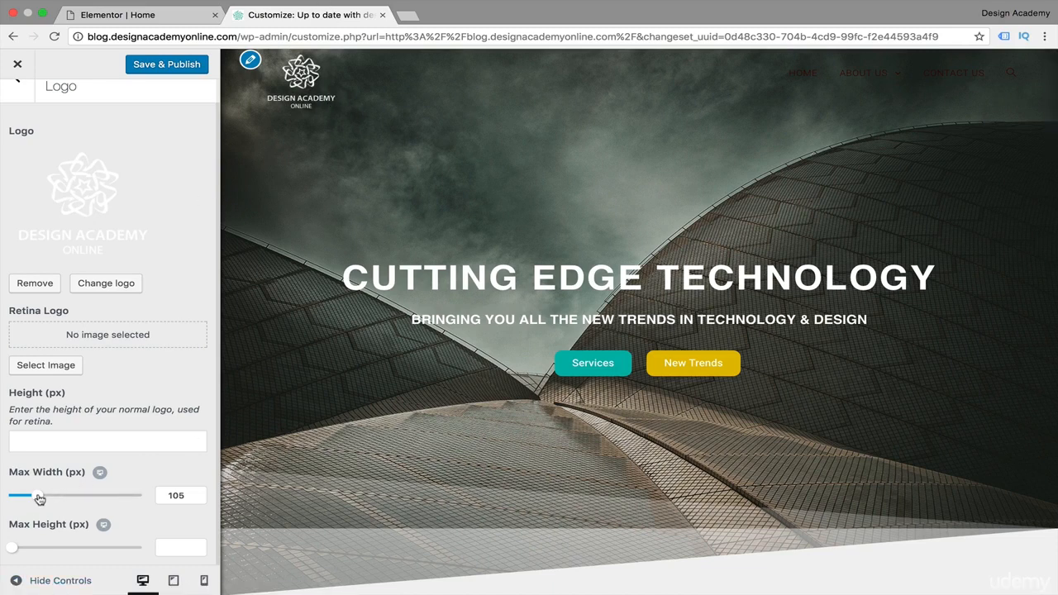
{"action": "left_click_drag", "start_coordinate": [39, 498], "coordinate": [46, 499]}
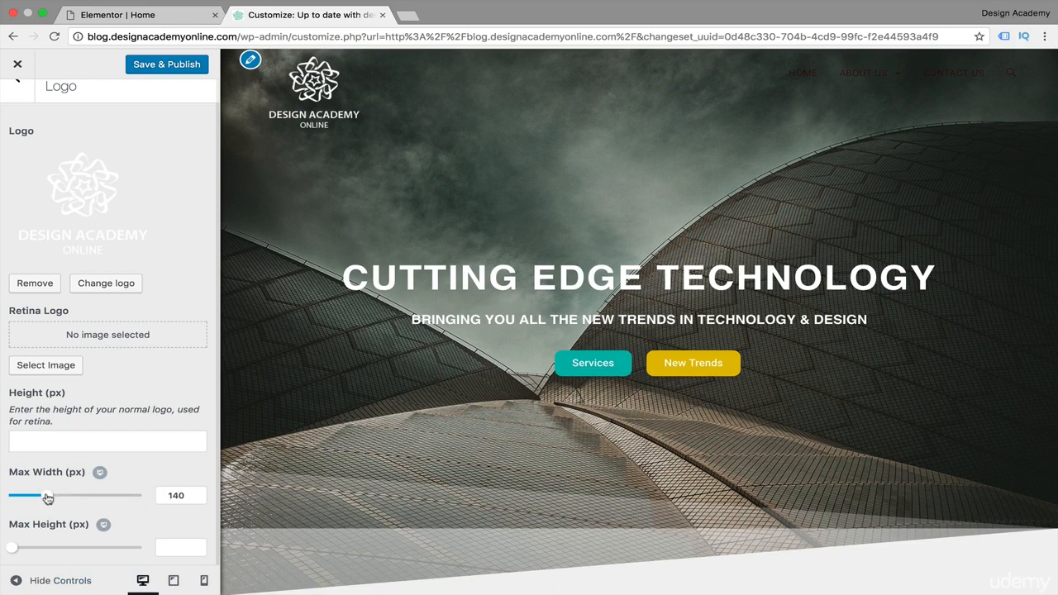
{"action": "mouse_move", "coordinate": [48, 498]}
{"action": "left_mouse_down"}
{"action": "mouse_move", "coordinate": [29, 497]}
{"action": "mouse_move", "coordinate": [43, 497]}
{"action": "left_mouse_up"}
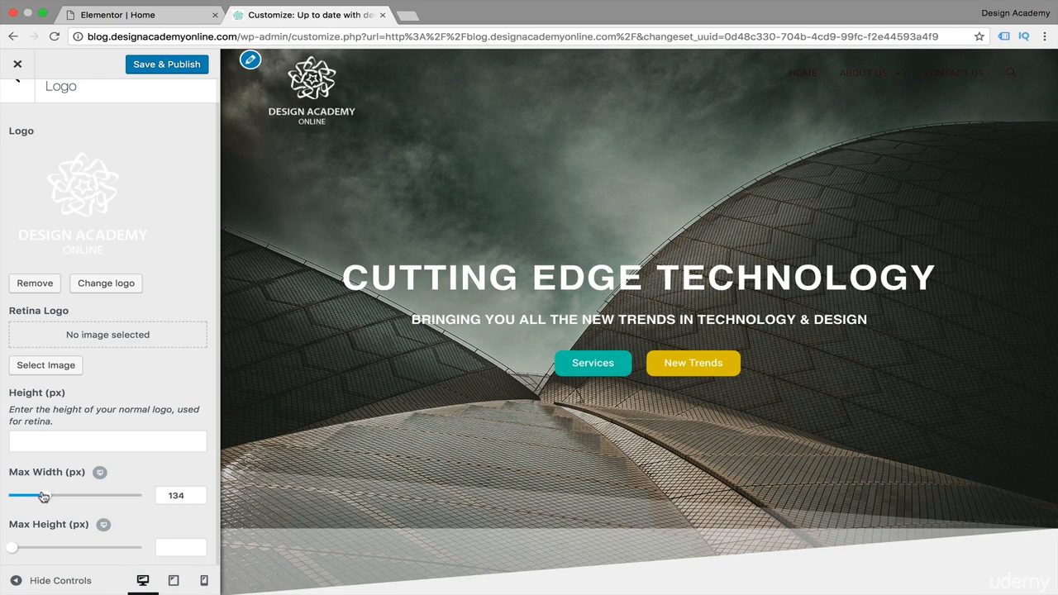
{"action": "left_click_drag", "start_coordinate": [43, 496], "coordinate": [44, 494]}
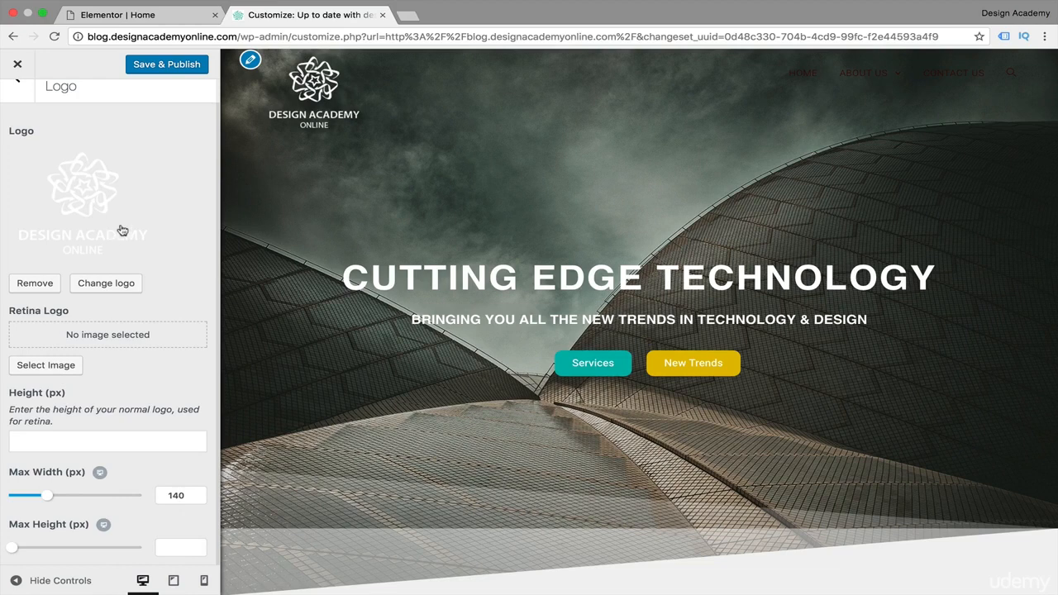
{"action": "left_click_drag", "start_coordinate": [47, 496], "coordinate": [48, 497]}
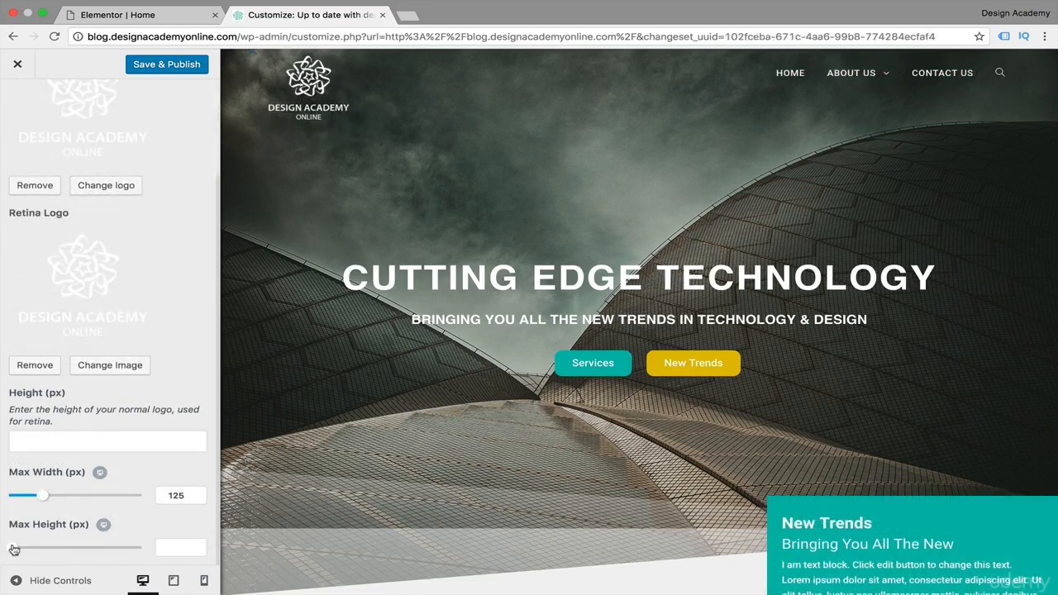
- Try a maximum height of about 300 px for the header logo and clear the value again
{"action": "left_click_drag", "start_coordinate": [12, 548], "coordinate": [89, 548]}
{"action": "left_click", "coordinate": [192, 547]}
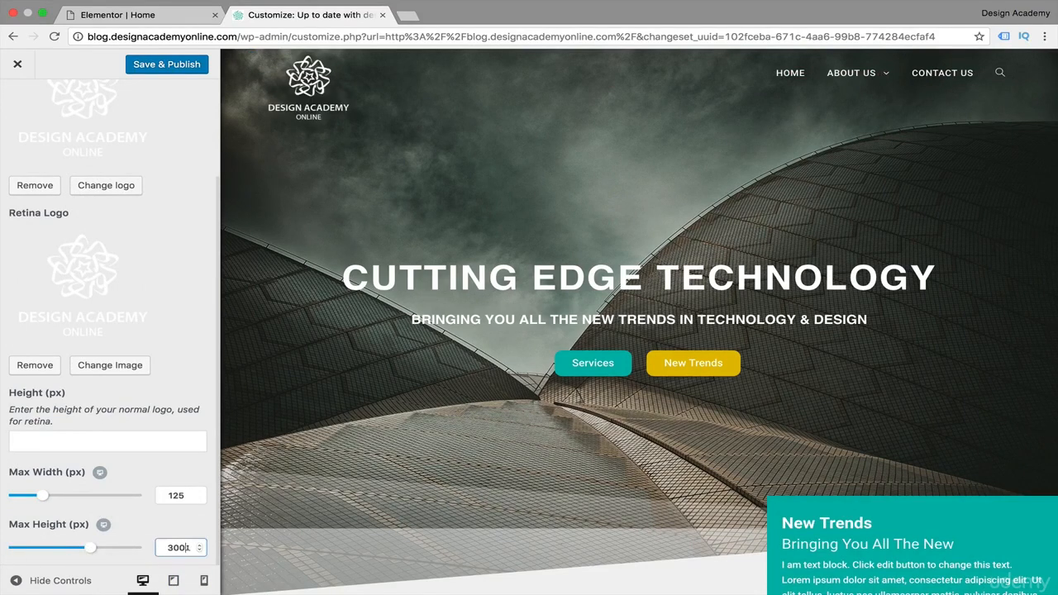
{"action": "double_click", "coordinate": [157, 544]}
{"action": "key", "text": "BackSpace"}
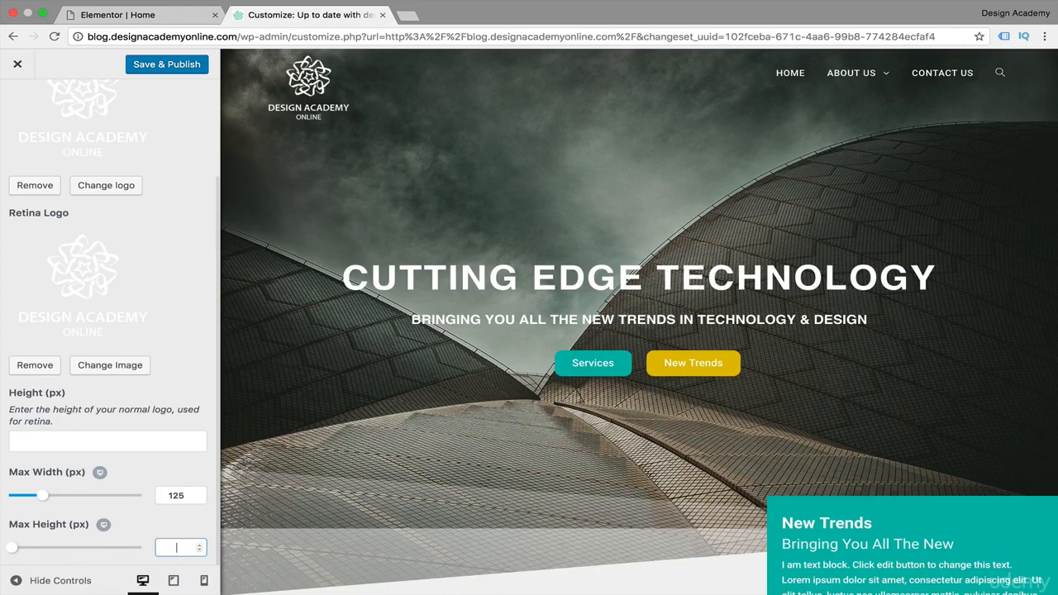
{"action": "left_click", "coordinate": [129, 559]}
- Preview the page without the customizer controls and bring the controls back
{"action": "scroll", "coordinate": [108, 301], "scroll_direction": "up", "scroll_amount": 3}
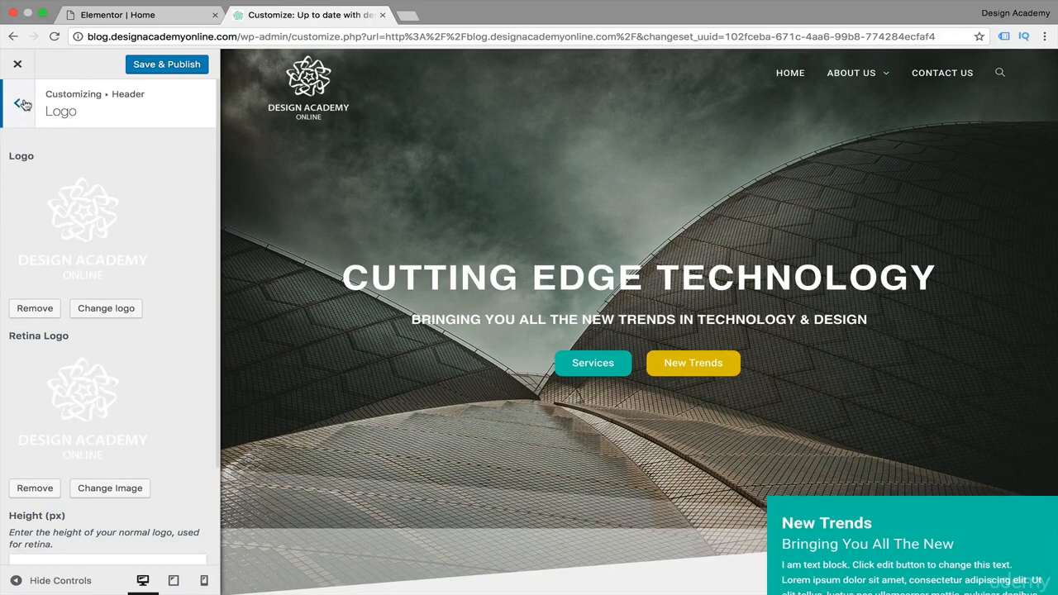
{"action": "left_click", "coordinate": [16, 581]}
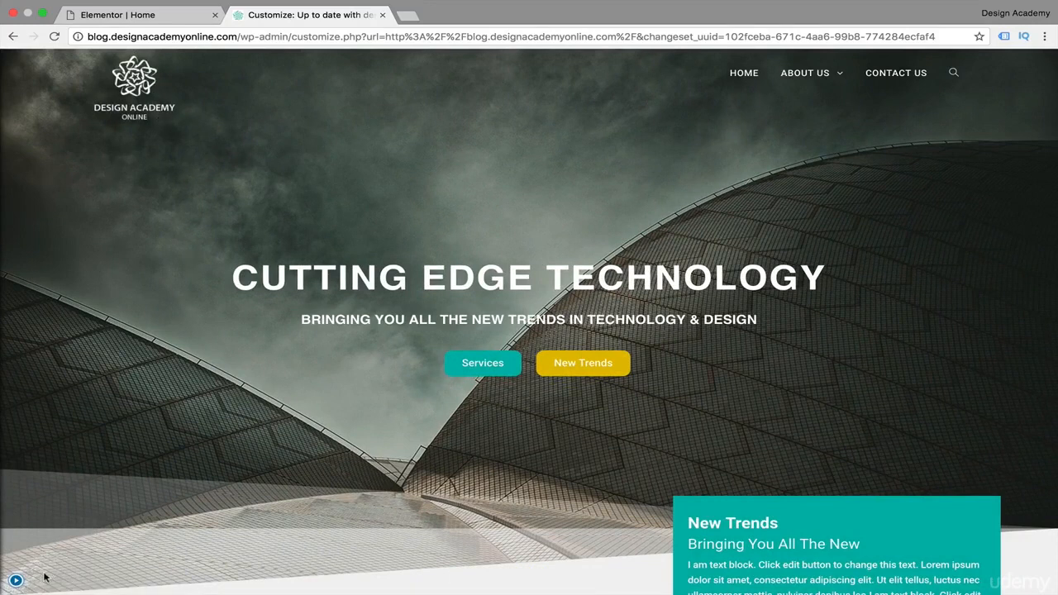
{"action": "left_click", "coordinate": [16, 580]}
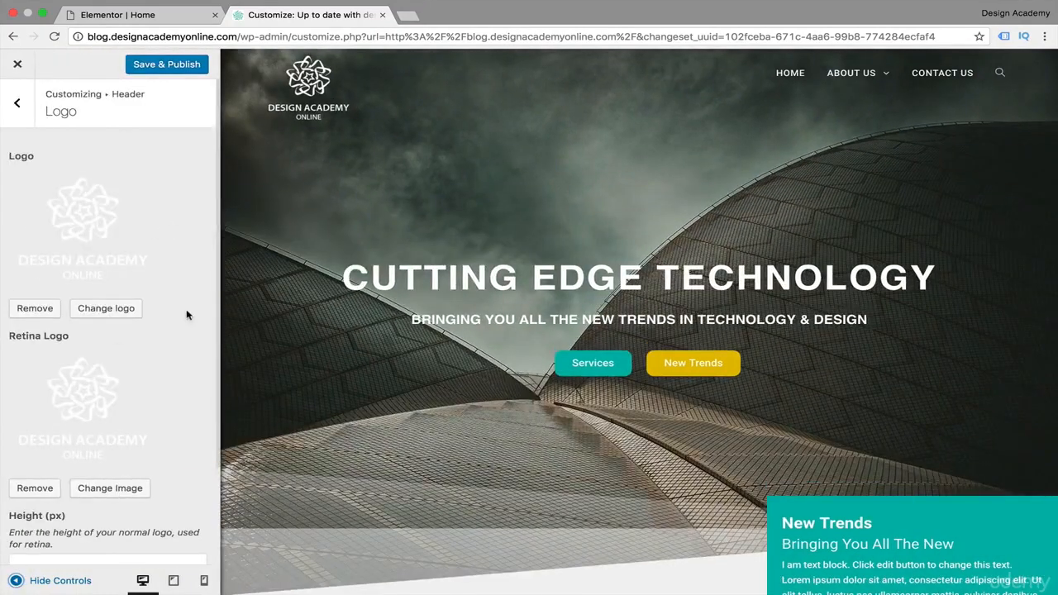
- In the Header's general settings, set the top padding to 20 px and preview the page without the customizer controls
{"action": "left_click", "coordinate": [17, 105]}
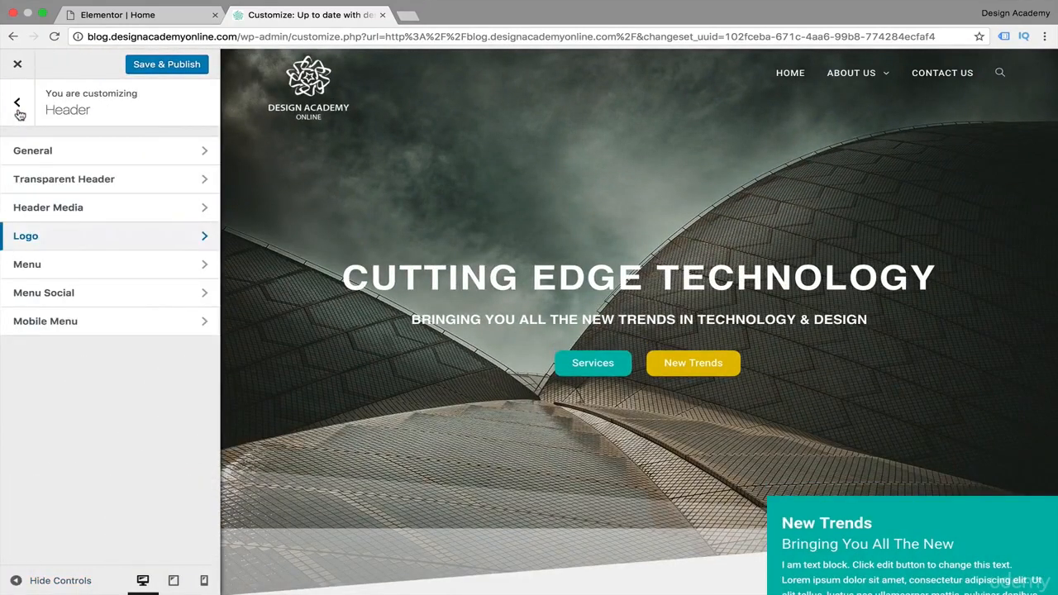
{"action": "left_click", "coordinate": [62, 158]}
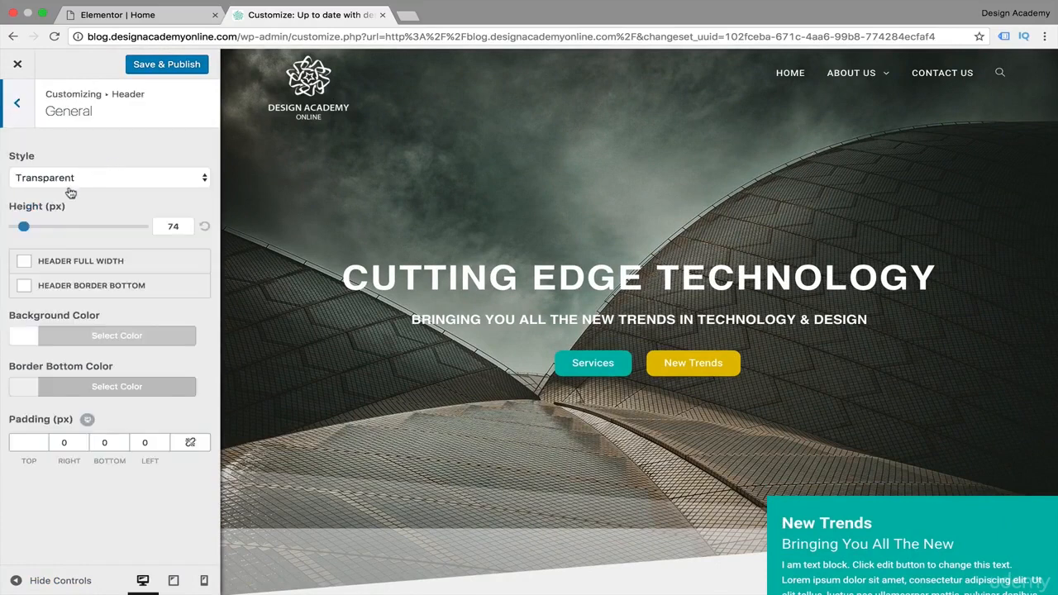
{"action": "left_click", "coordinate": [29, 443]}
{"action": "type", "text": "20"}
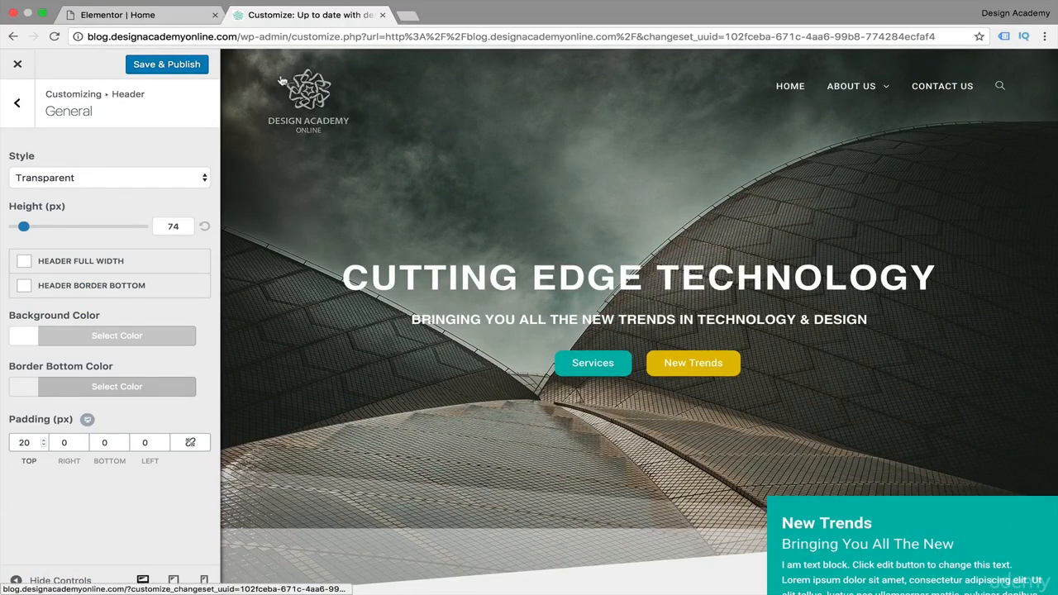
{"action": "left_click", "coordinate": [17, 580]}
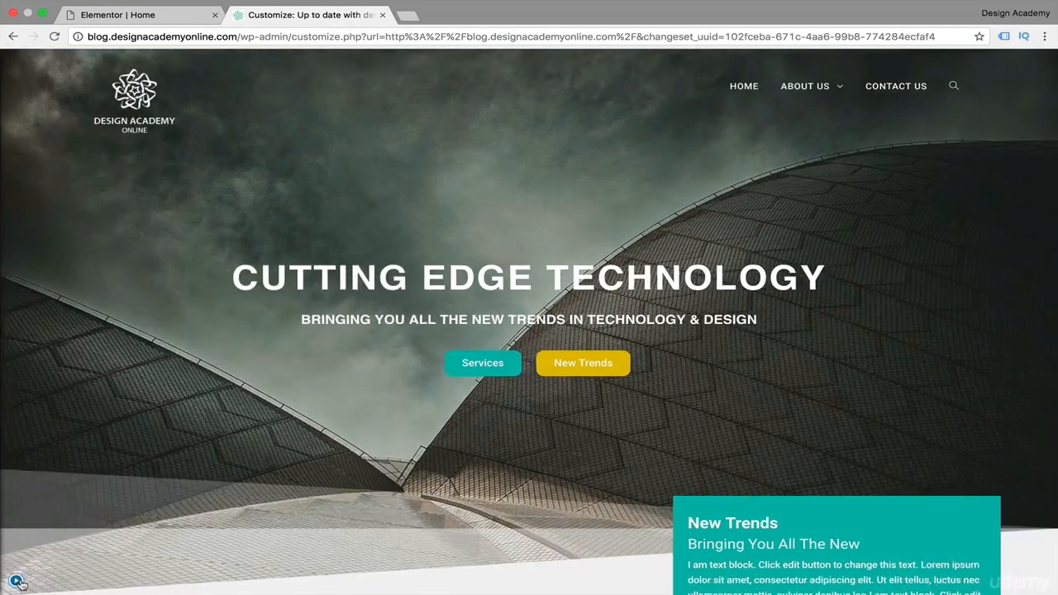
{"action": "left_click", "coordinate": [15, 580]}
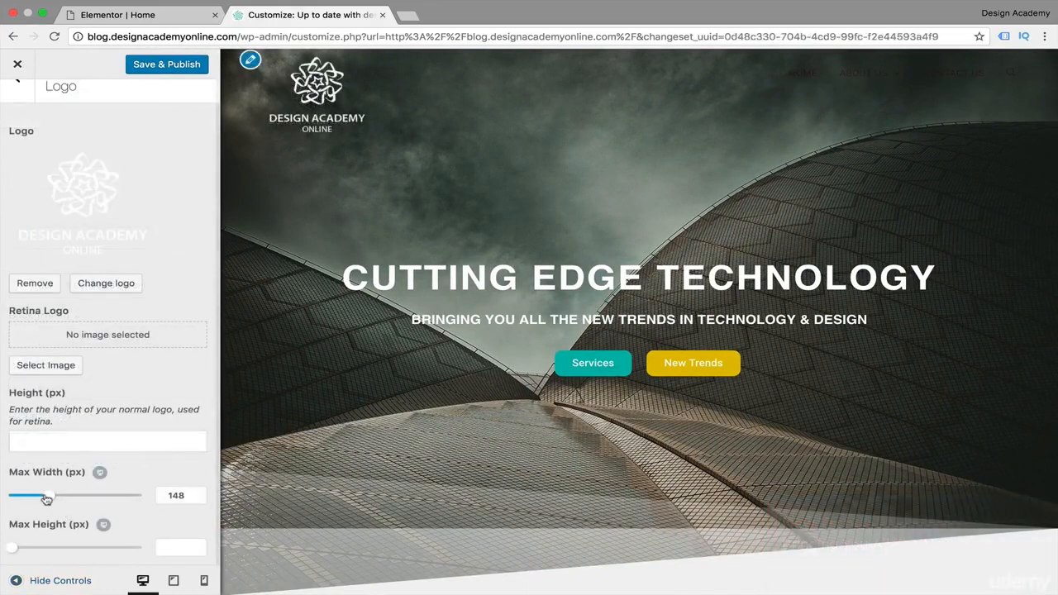
- Set the header logo's maximum width to 155 px and publish the changes
{"action": "left_click_drag", "start_coordinate": [46, 496], "coordinate": [41, 499]}
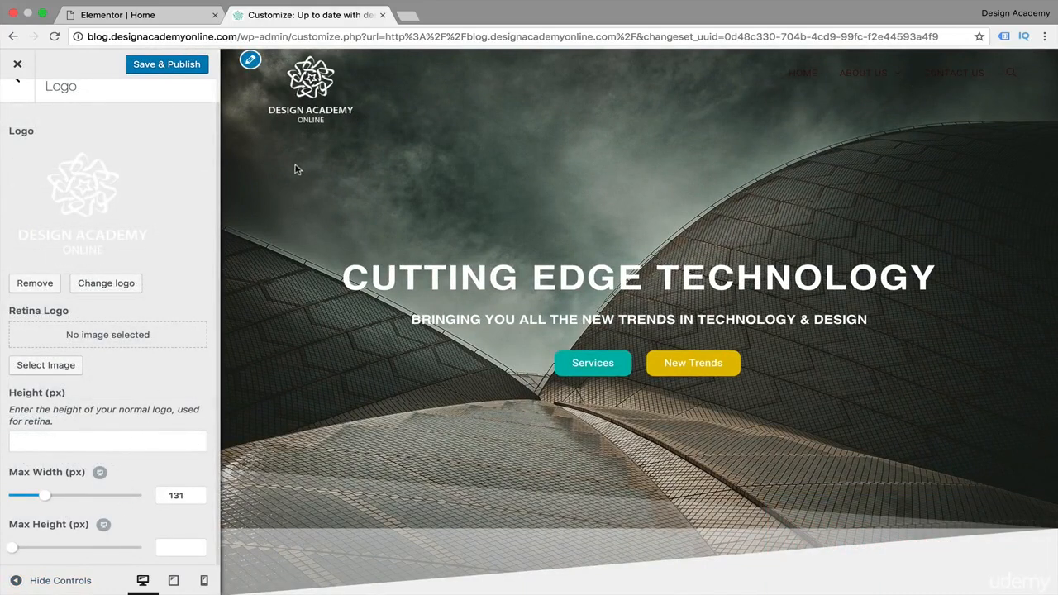
{"action": "left_click_drag", "start_coordinate": [45, 496], "coordinate": [86, 493]}
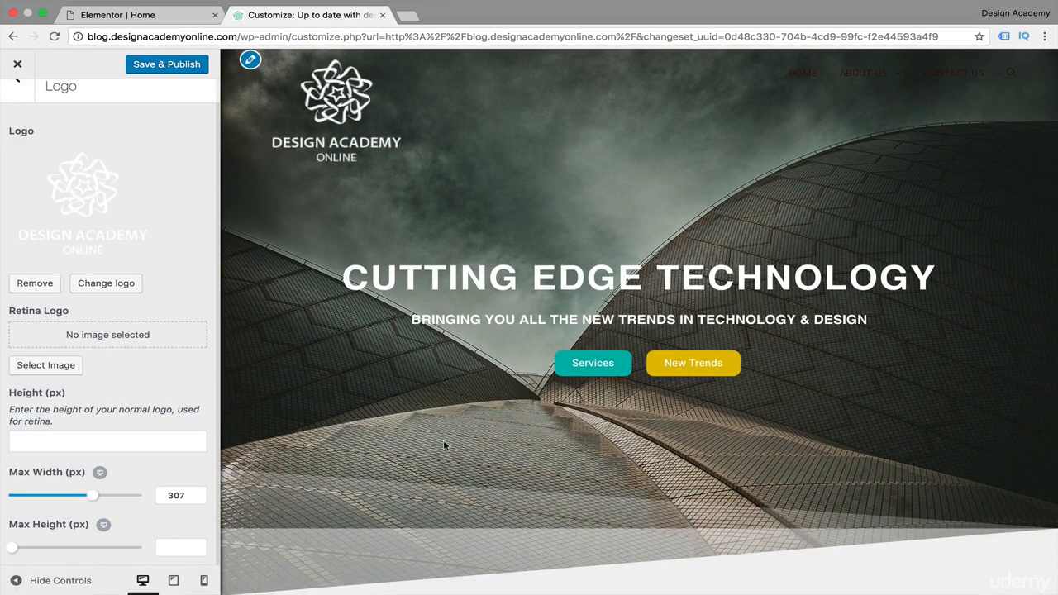
{"action": "left_click_drag", "start_coordinate": [91, 500], "coordinate": [53, 501]}
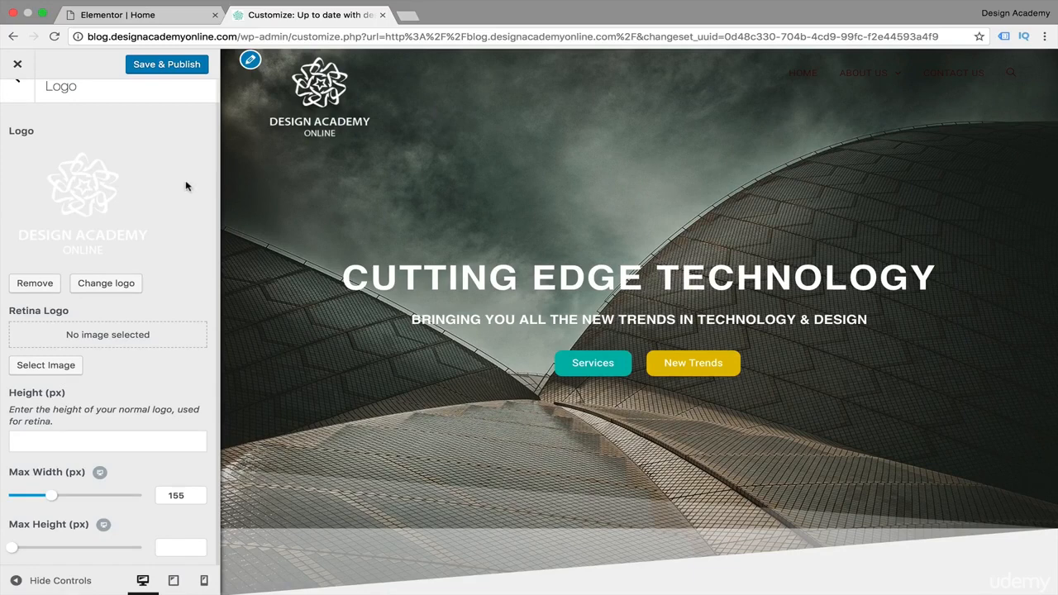
{"action": "left_click", "coordinate": [170, 65]}
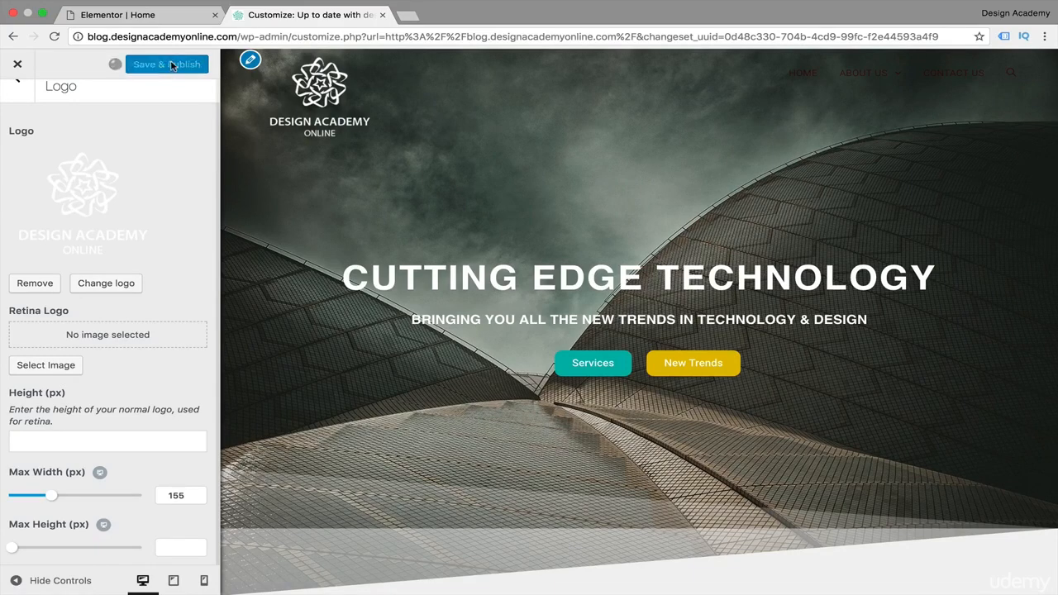
- In the Header's Menu settings, set the main styling link color to white, #ffffff
{"action": "scroll", "coordinate": [113, 160], "scroll_direction": "up", "scroll_amount": 1}
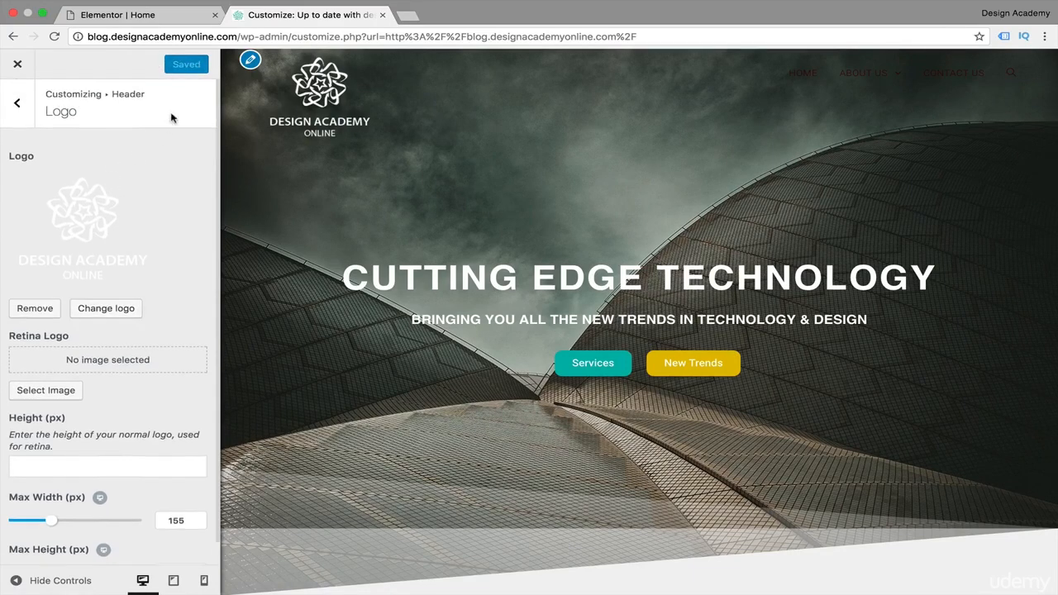
{"action": "left_click", "coordinate": [17, 107]}
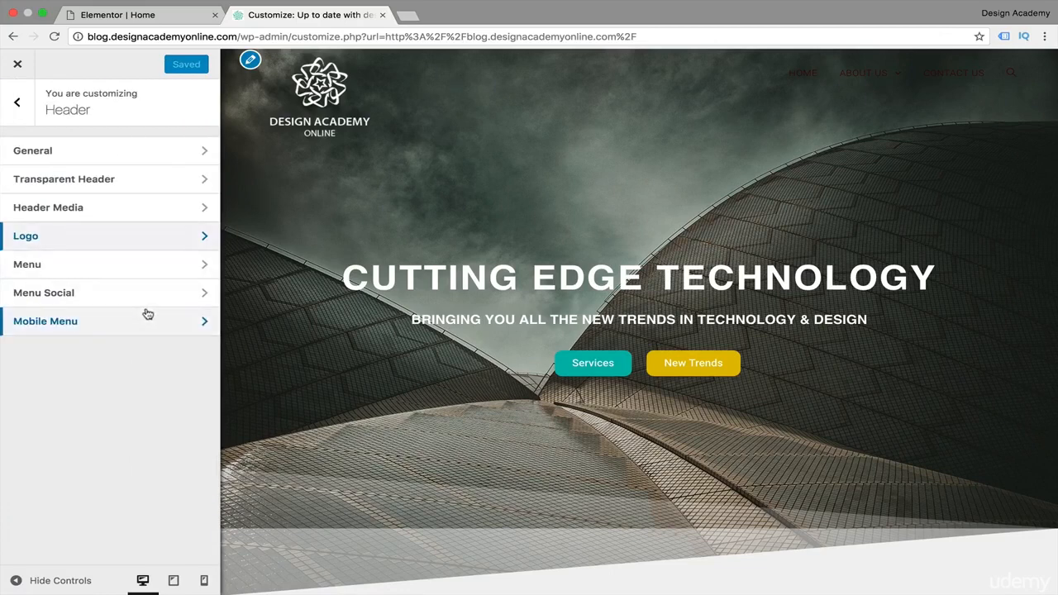
{"action": "left_click", "coordinate": [163, 269]}
{"action": "scroll", "coordinate": [205, 215], "scroll_direction": "down", "scroll_amount": 1}
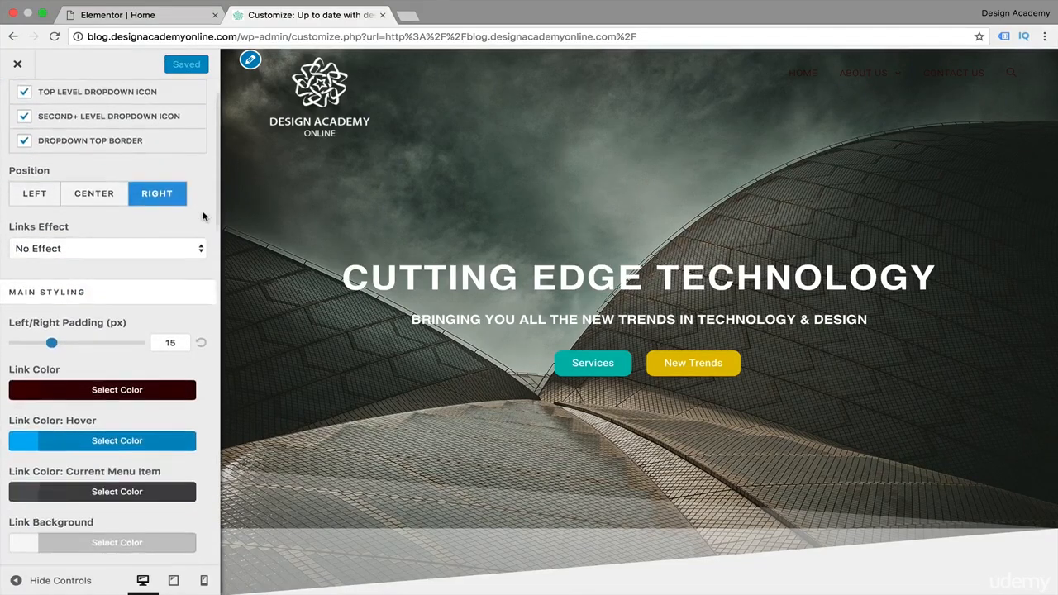
{"action": "scroll", "coordinate": [205, 216], "scroll_direction": "down", "scroll_amount": 2}
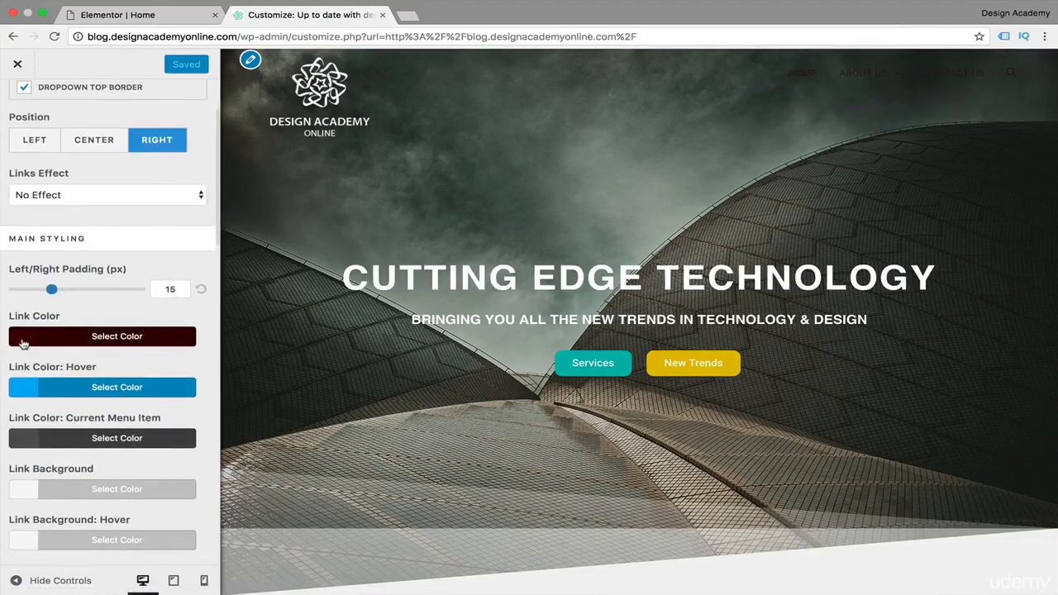
{"action": "scroll", "coordinate": [86, 320], "scroll_direction": "up", "scroll_amount": 4}
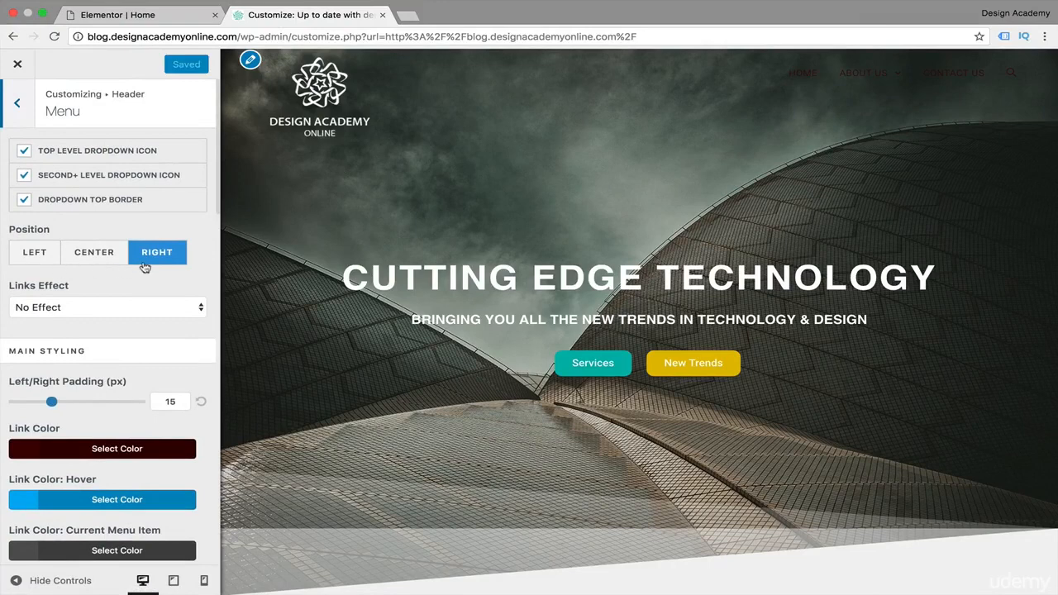
{"action": "scroll", "coordinate": [188, 272], "scroll_direction": "down", "scroll_amount": 1}
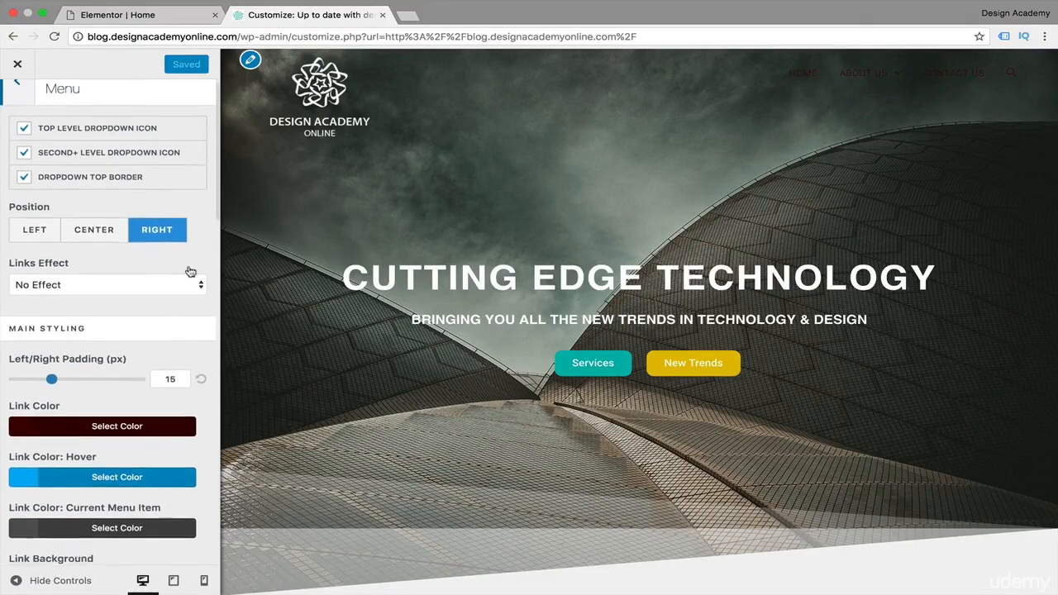
{"action": "scroll", "coordinate": [189, 272], "scroll_direction": "down", "scroll_amount": 5}
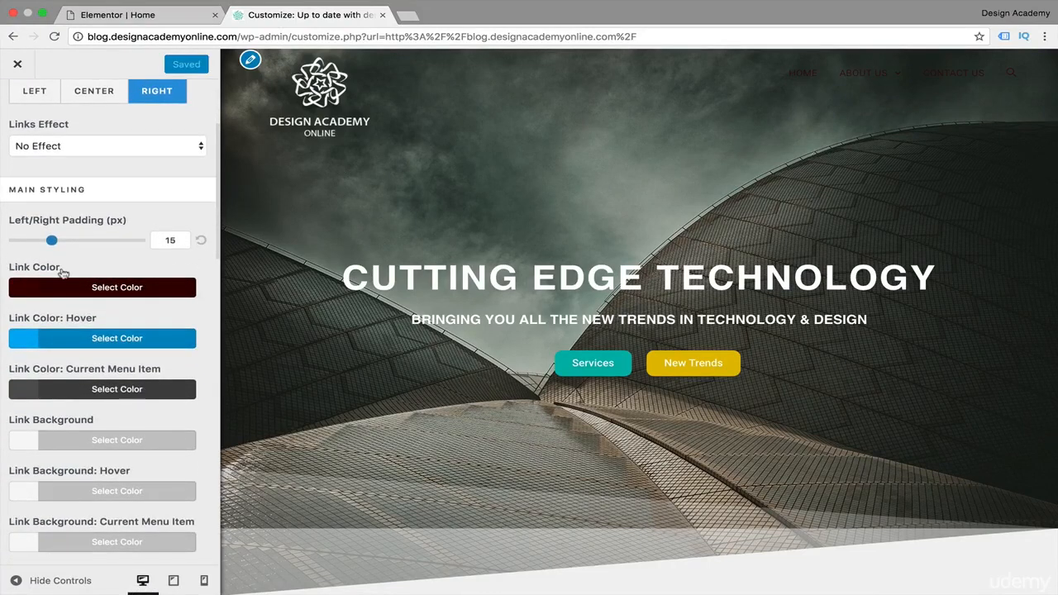
{"action": "left_click", "coordinate": [104, 286]}
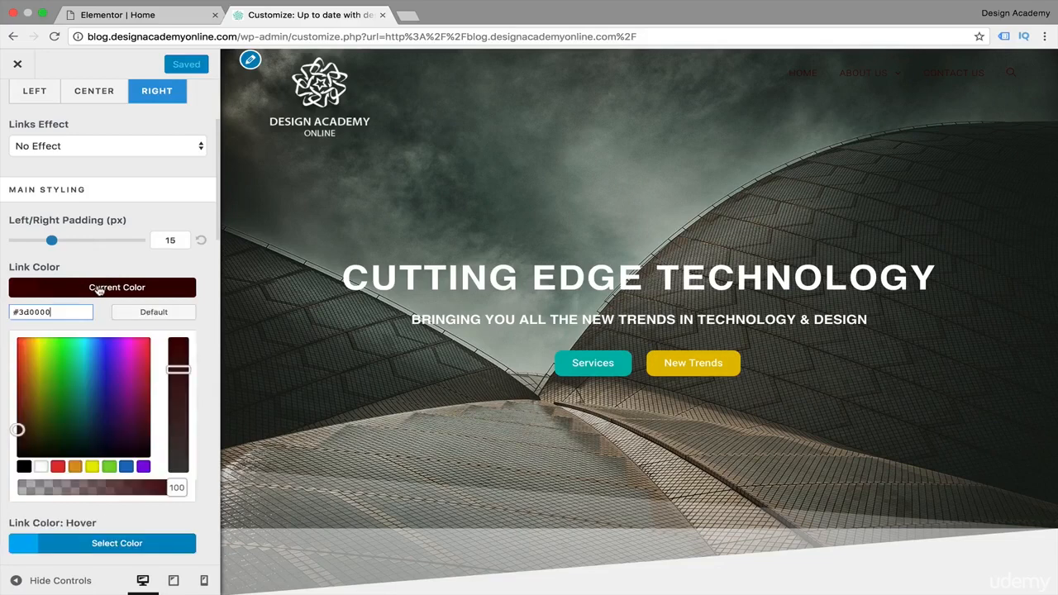
{"action": "left_click", "coordinate": [41, 468]}
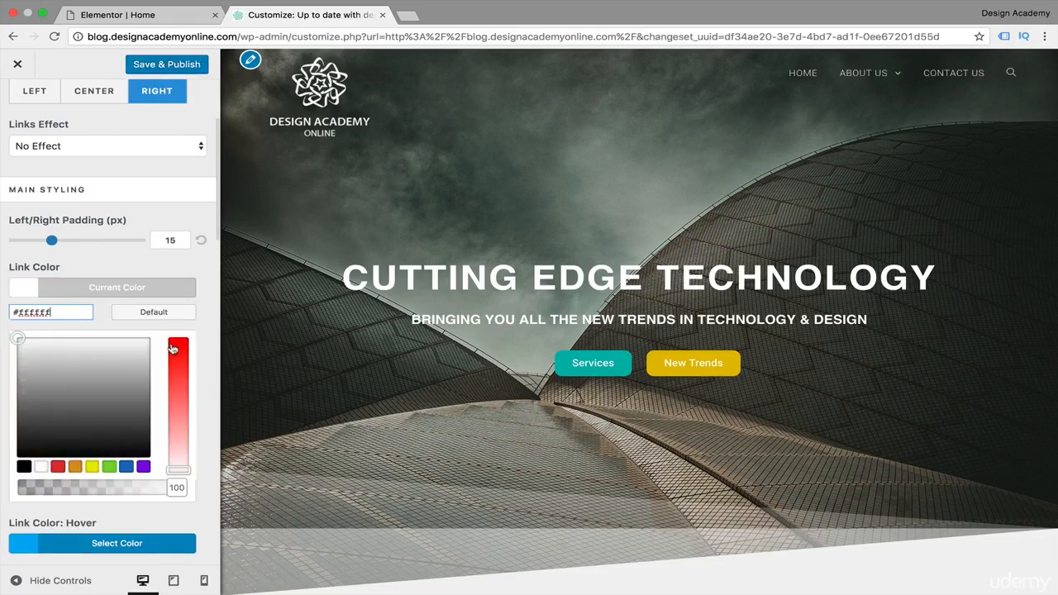
{"action": "left_click", "coordinate": [175, 295]}
- Set the menu's hover link color to #10b5ac, replacing the whole existing color code
{"action": "scroll", "coordinate": [198, 277], "scroll_direction": "down", "scroll_amount": 1}
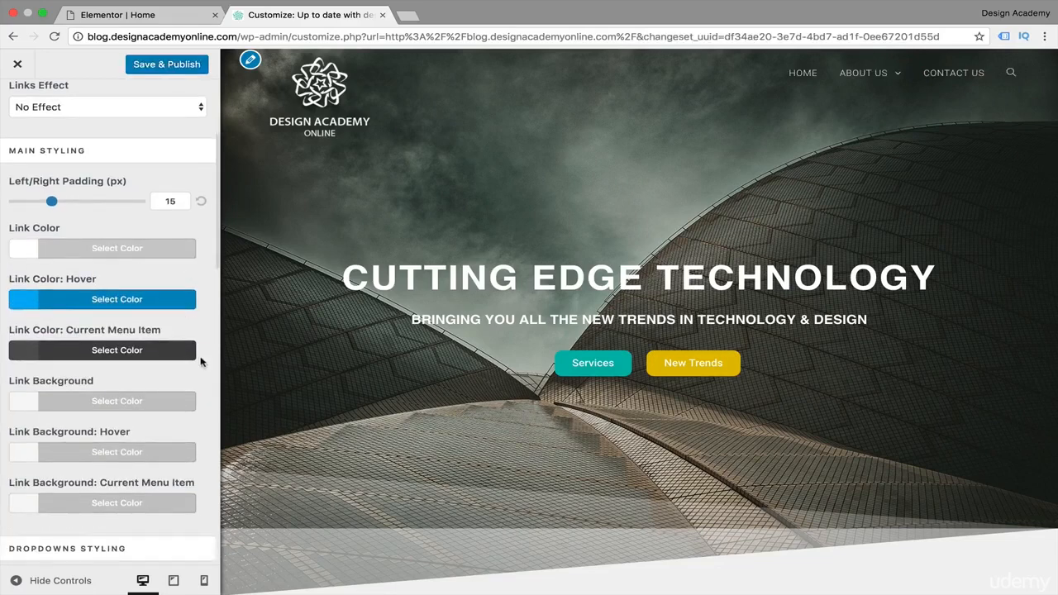
{"action": "mouse_move", "coordinate": [875, 106]}
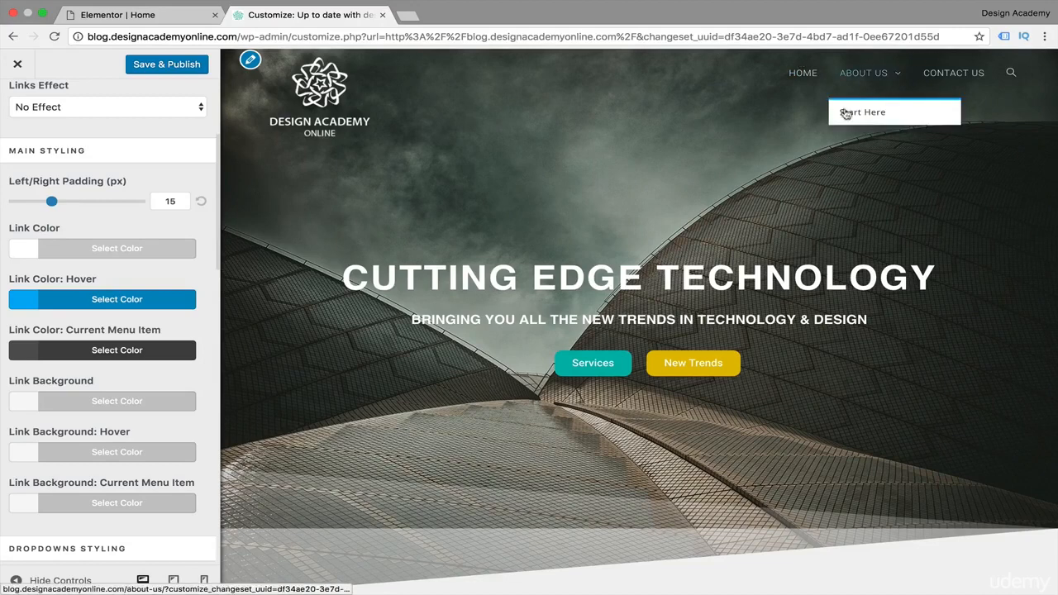
{"action": "left_click", "coordinate": [33, 298]}
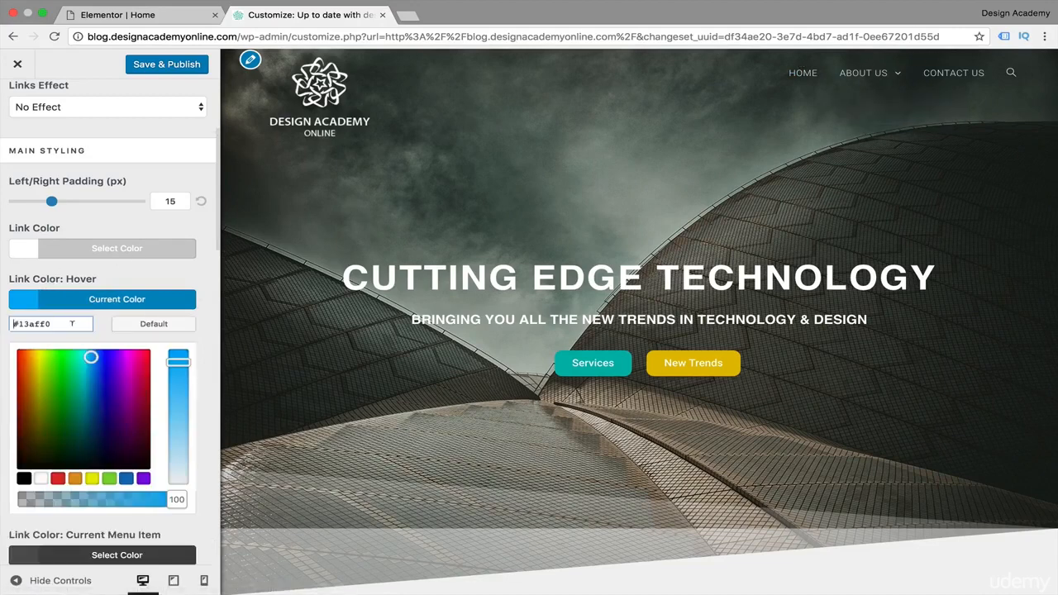
{"action": "left_click_drag", "start_coordinate": [72, 323], "coordinate": [0, 333]}
{"action": "type", "text": "#10b5ac"}
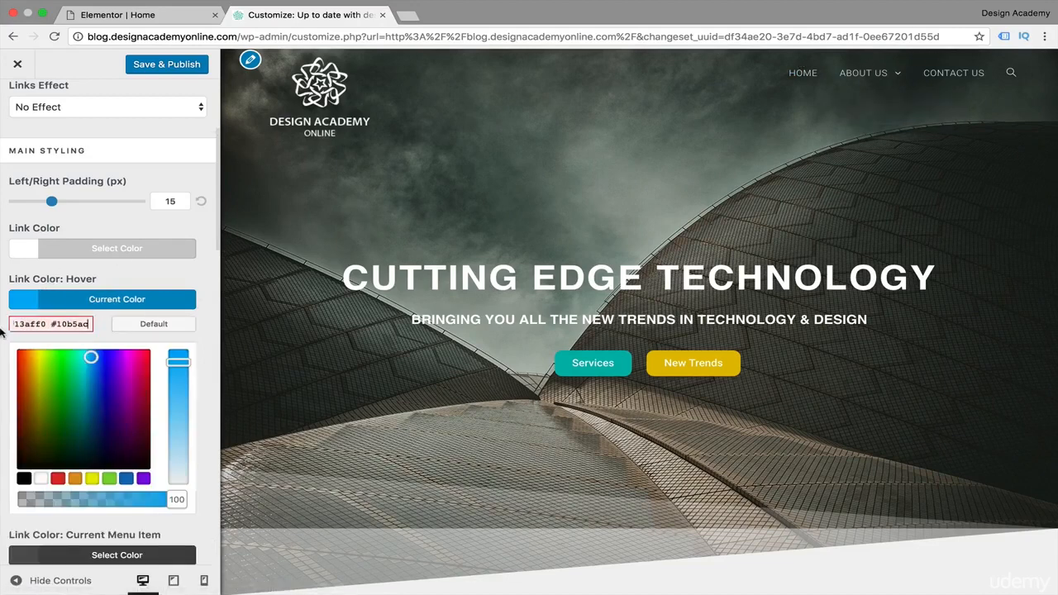
{"action": "scroll", "coordinate": [2, 331], "scroll_direction": "down", "scroll_amount": 2}
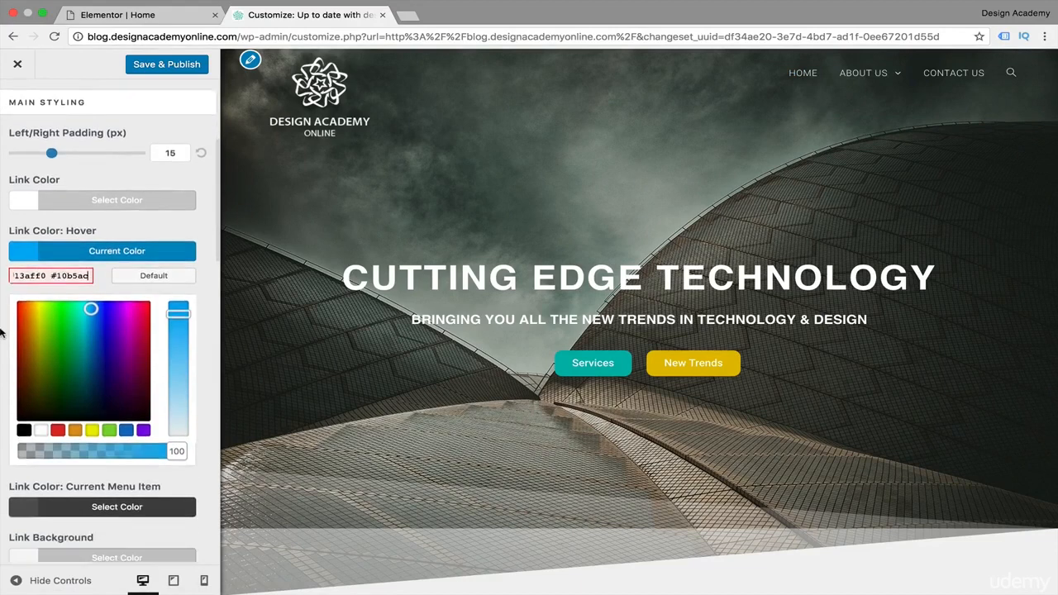
{"action": "triple_click", "coordinate": [90, 269]}
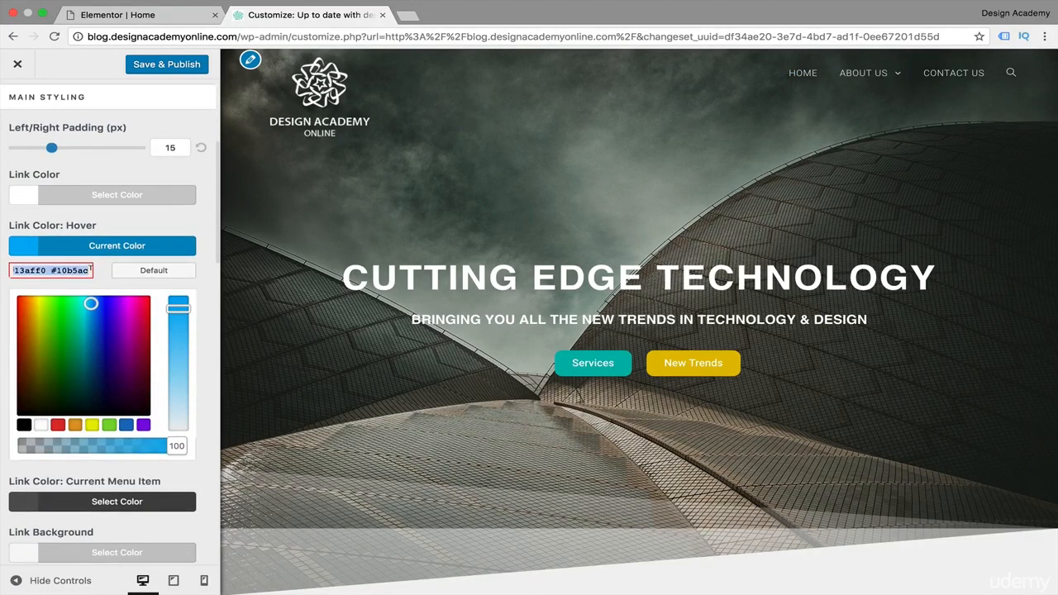
{"action": "key", "text": "BackSpace"}
{"action": "type", "text": "#10b5ac"}
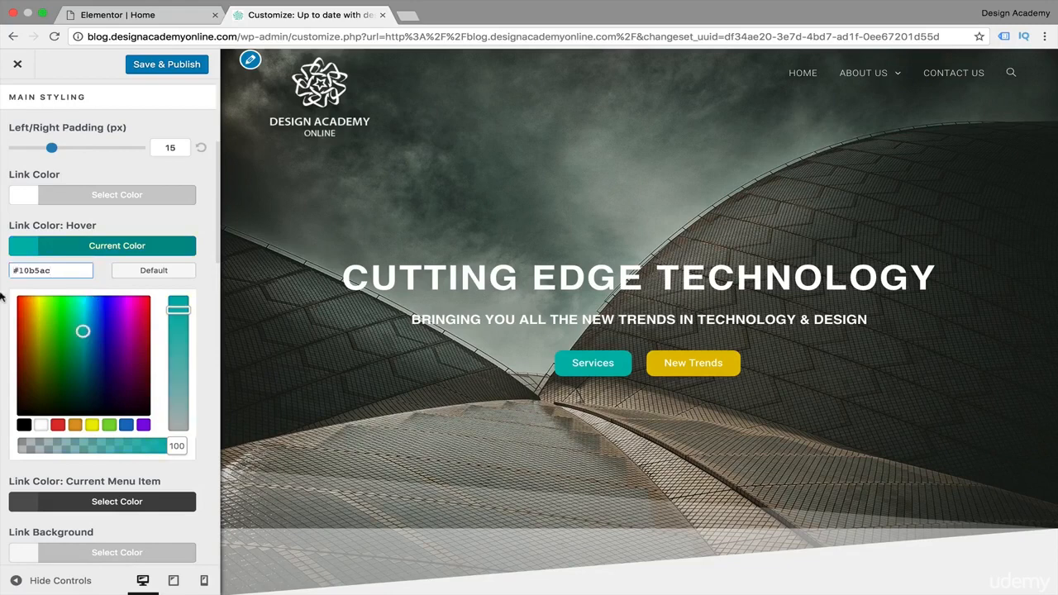
- Try purple, #8224e3, as the menu dropdown's background color, preview it on the About Us submenu, and restore white
{"action": "scroll", "coordinate": [1, 360], "scroll_direction": "down", "scroll_amount": 1}
{"action": "mouse_move", "coordinate": [860, 76]}
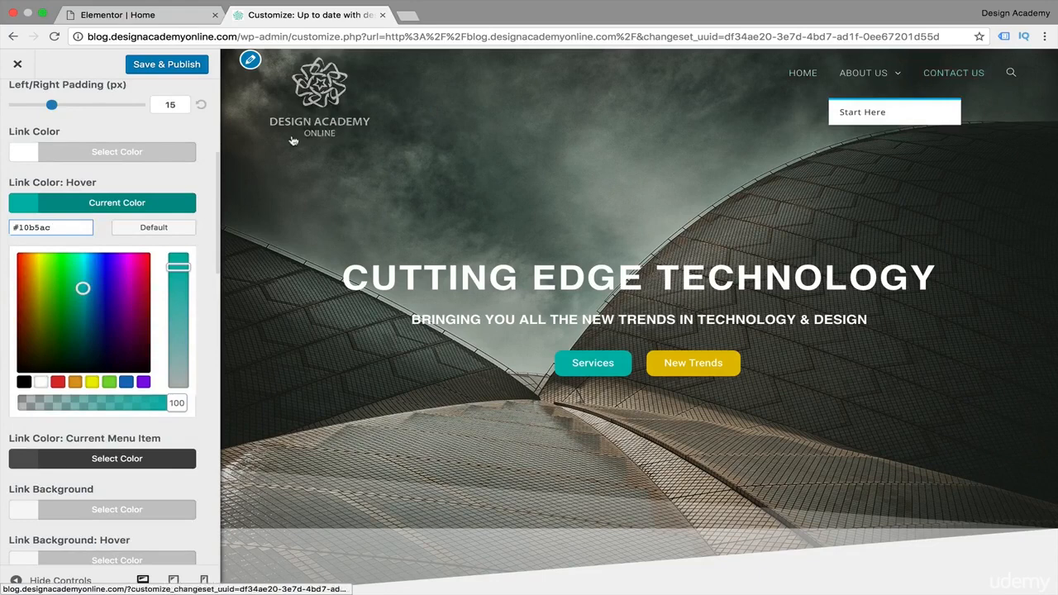
{"action": "left_click", "coordinate": [1, 395]}
{"action": "scroll", "coordinate": [2, 395], "scroll_direction": "down", "scroll_amount": 1}
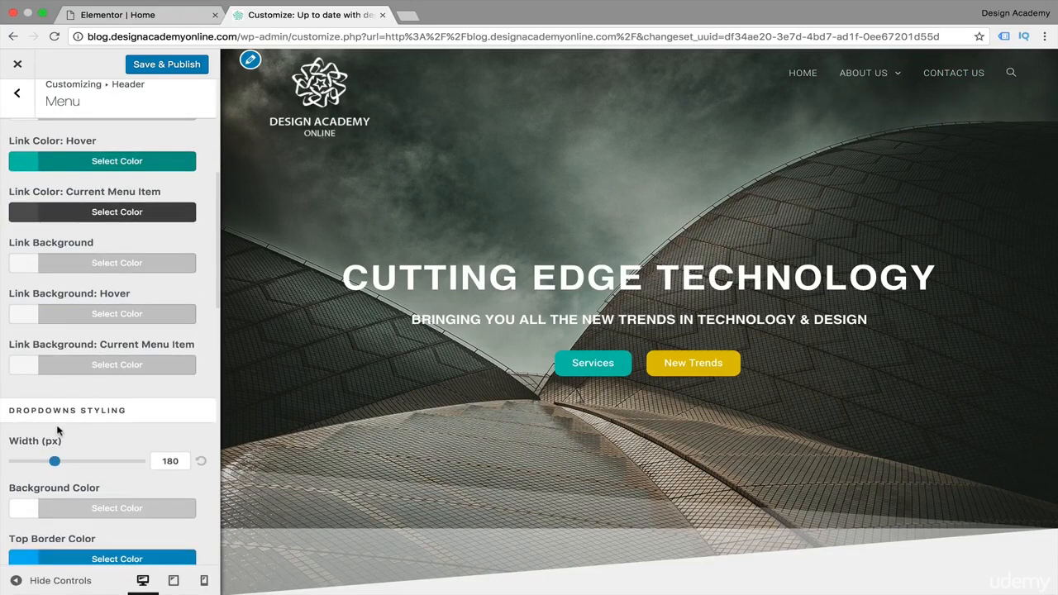
{"action": "scroll", "coordinate": [4, 433], "scroll_direction": "down", "scroll_amount": 1}
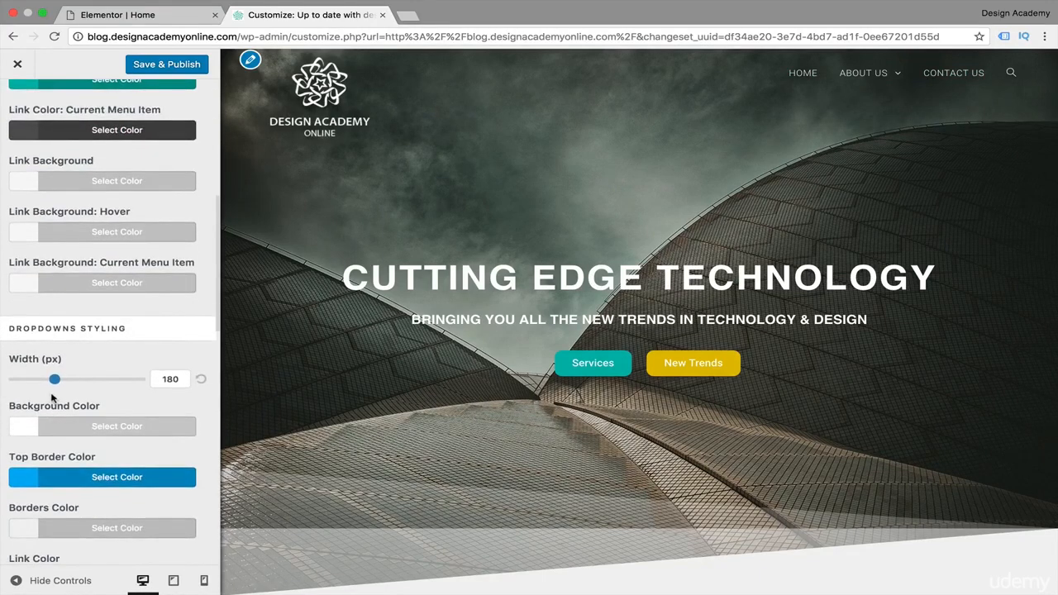
{"action": "scroll", "coordinate": [2, 442], "scroll_direction": "down", "scroll_amount": 1}
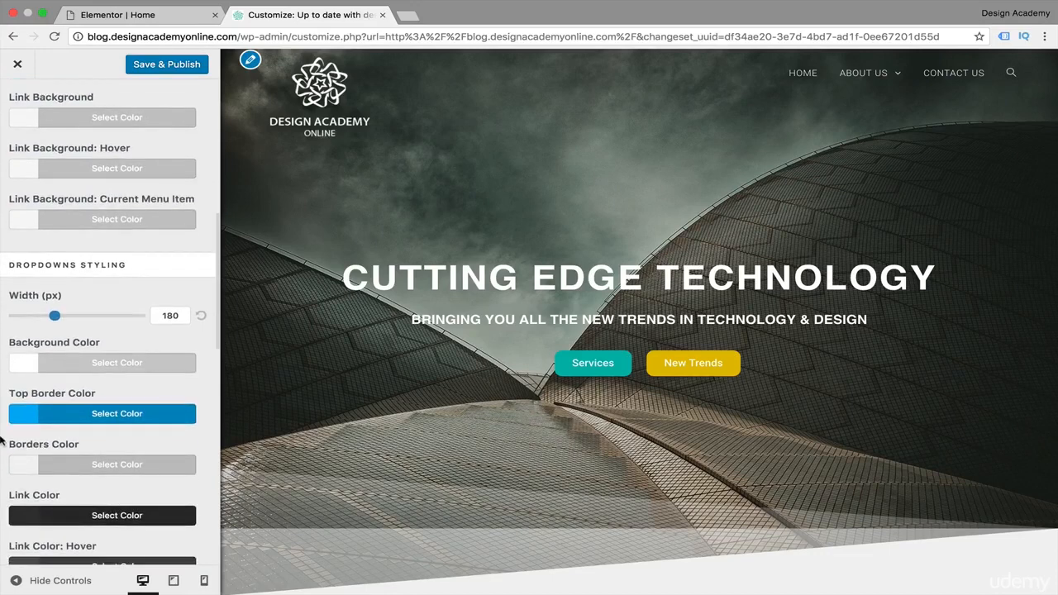
{"action": "left_click", "coordinate": [33, 365]}
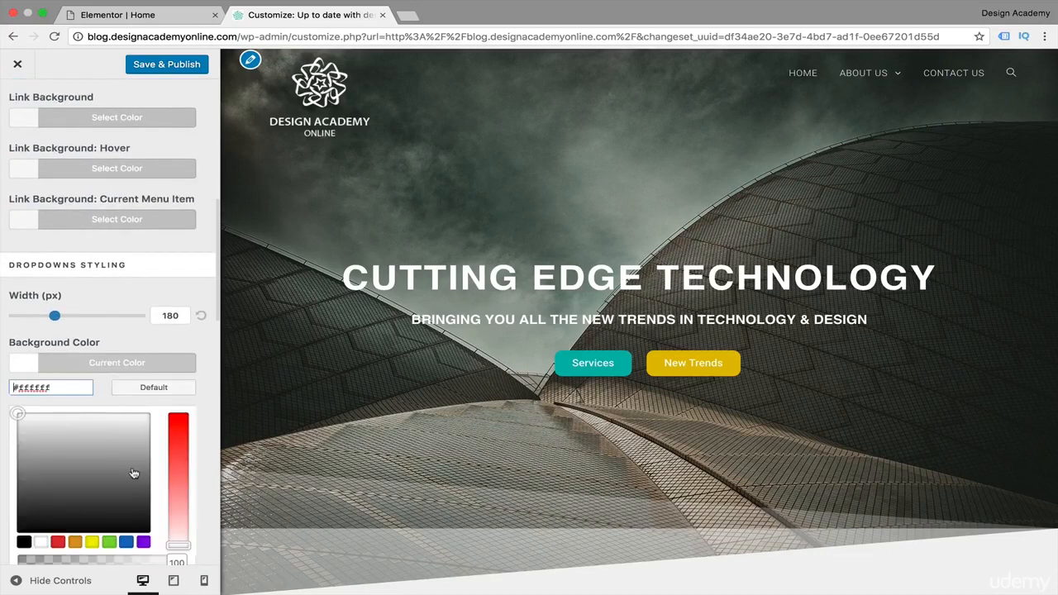
{"action": "left_click", "coordinate": [143, 542]}
{"action": "mouse_move", "coordinate": [876, 73]}
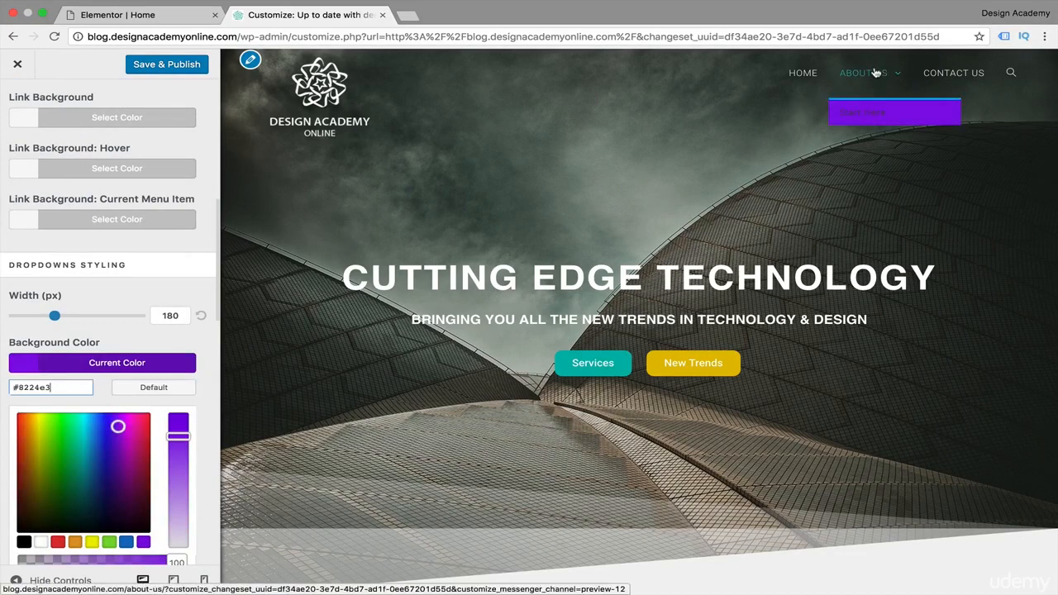
{"action": "left_click", "coordinate": [45, 546]}
- Set the dropdown's background color to #e2bd00, replacing the whole existing color code
{"action": "scroll", "coordinate": [53, 362], "scroll_direction": "down", "scroll_amount": 2}
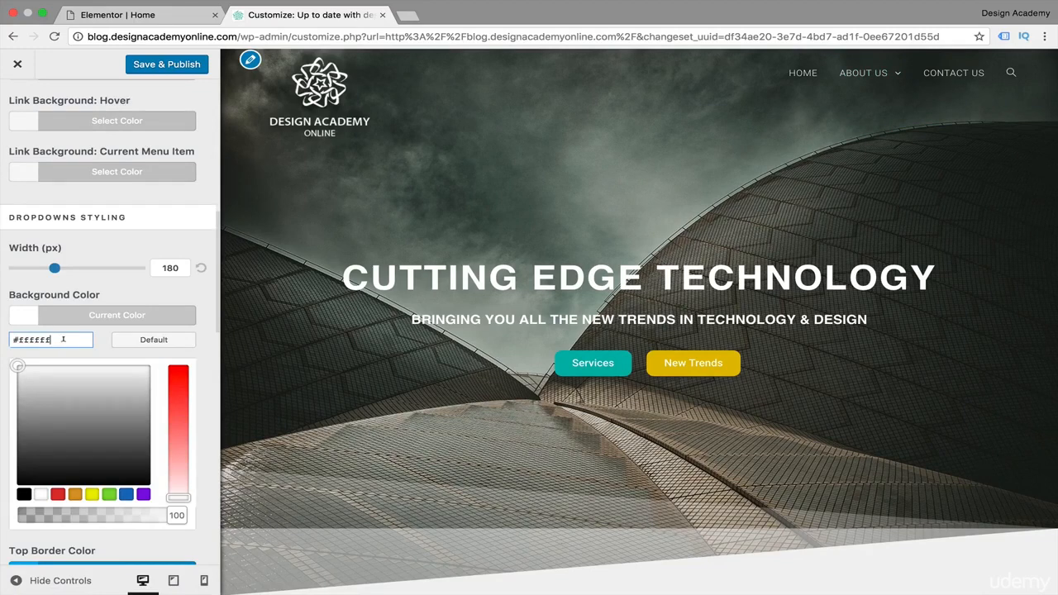
{"action": "key", "text": "super+a"}
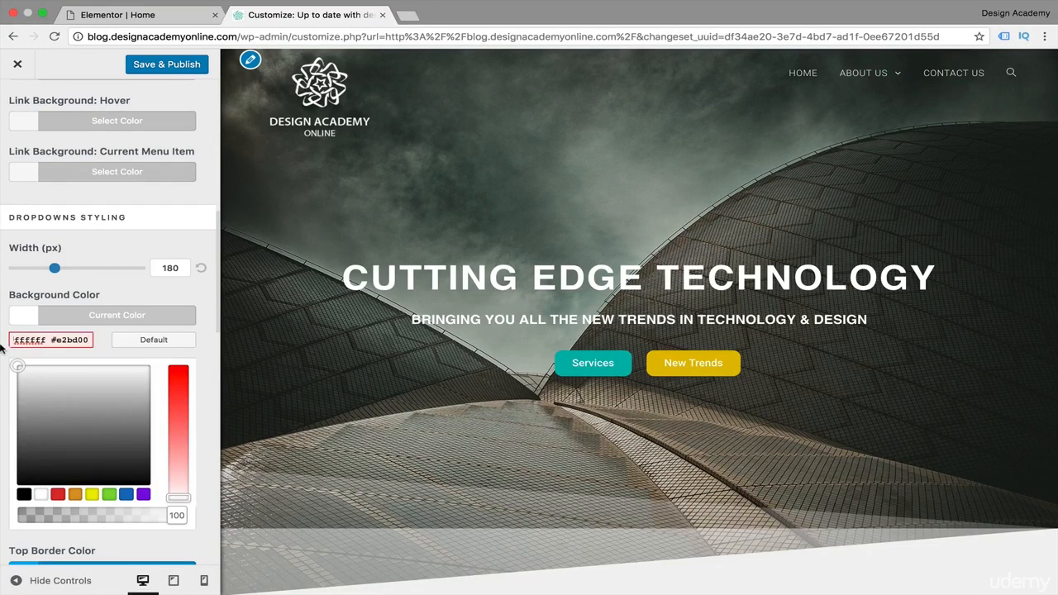
{"action": "key", "text": "BackSpace"}
{"action": "type", "text": "#e2bd00"}
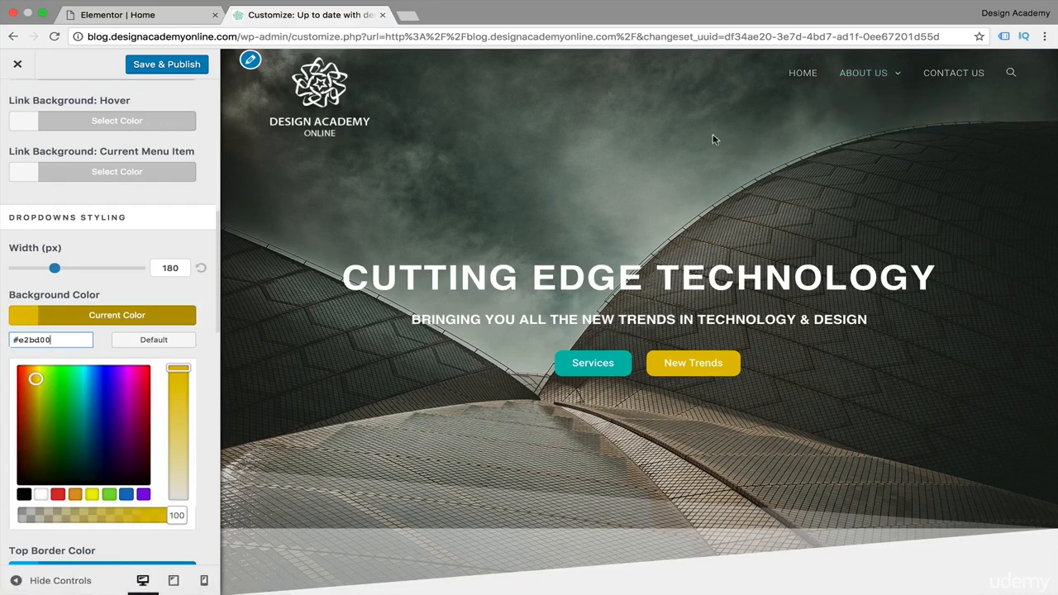
{"action": "left_click", "coordinate": [35, 317]}
- Try black, #000000, as the dropdown's top border color and preview it on the About Us submenu
{"action": "scroll", "coordinate": [5, 347], "scroll_direction": "down", "scroll_amount": 2}
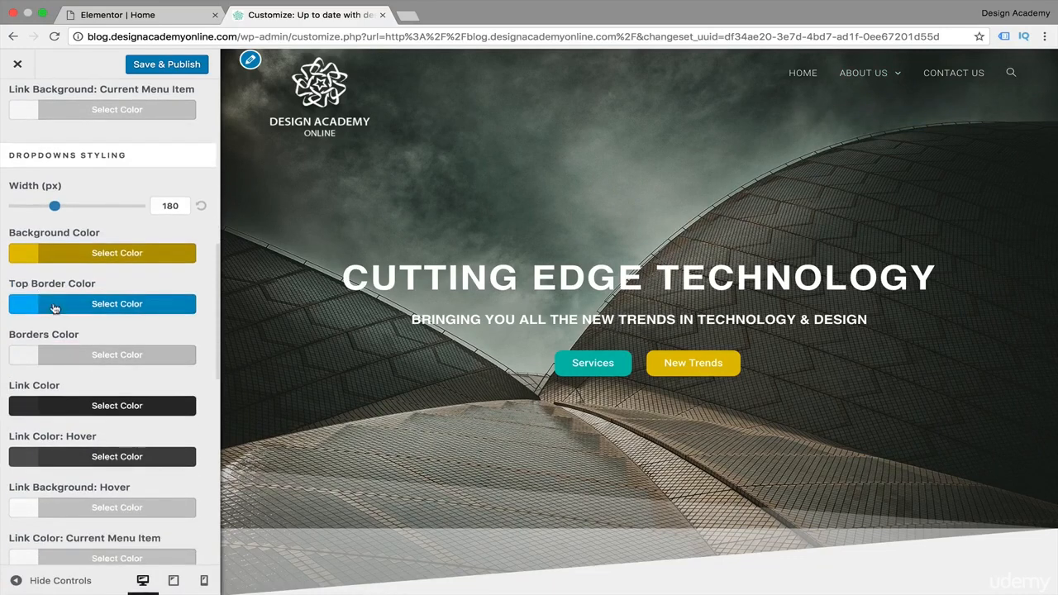
{"action": "left_click", "coordinate": [36, 312]}
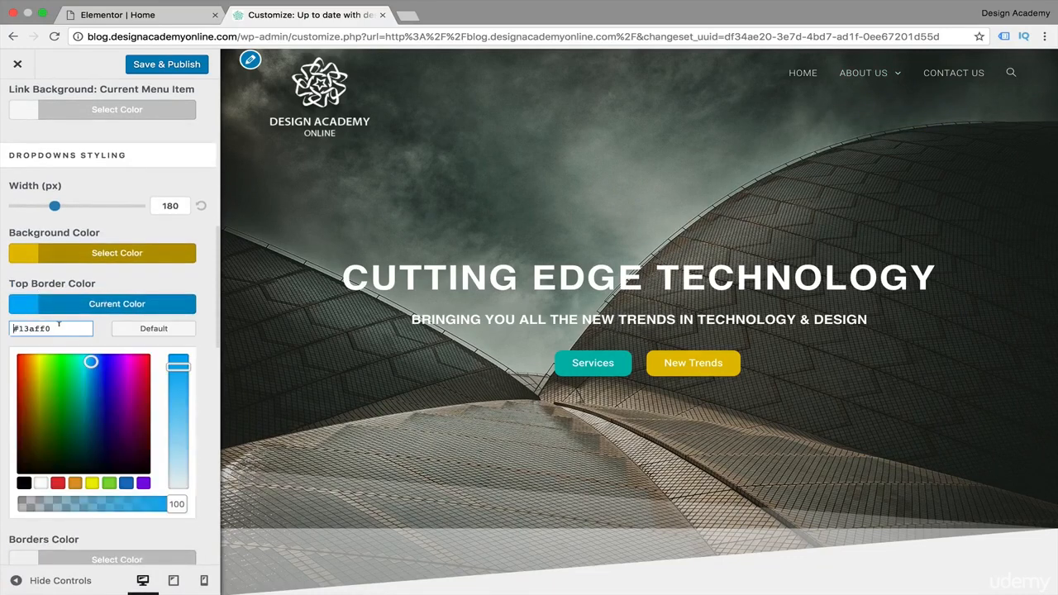
{"action": "left_click", "coordinate": [25, 485]}
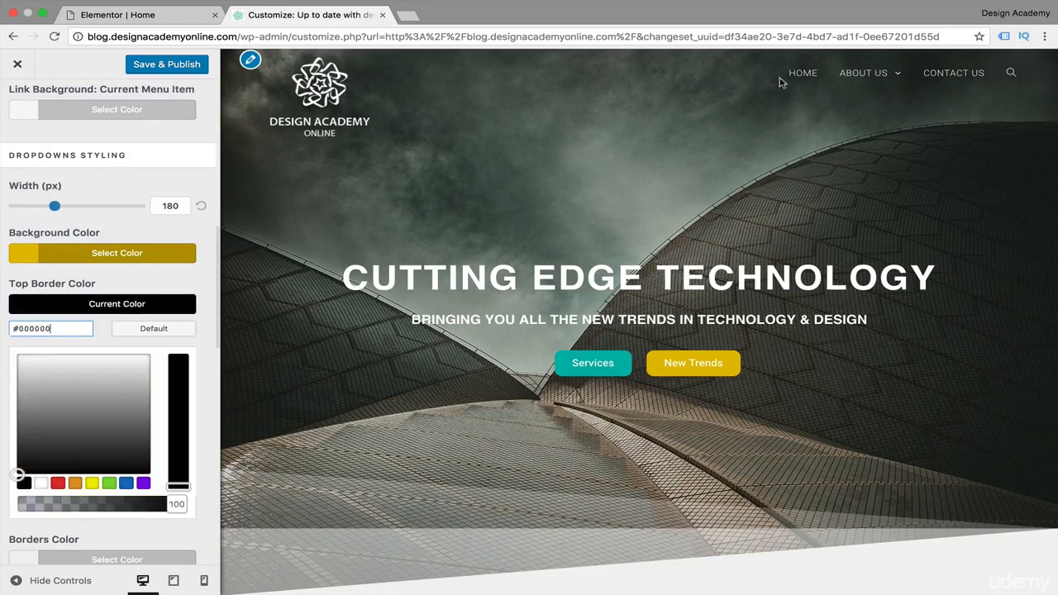
{"action": "mouse_move", "coordinate": [881, 72]}
- Set the dropdown's top border color to #10b5ac and publish the changes
{"action": "left_click_drag", "start_coordinate": [83, 328], "coordinate": [10, 328]}
{"action": "key", "text": "BackSpace"}
{"action": "type", "text": "#10b5ac"}
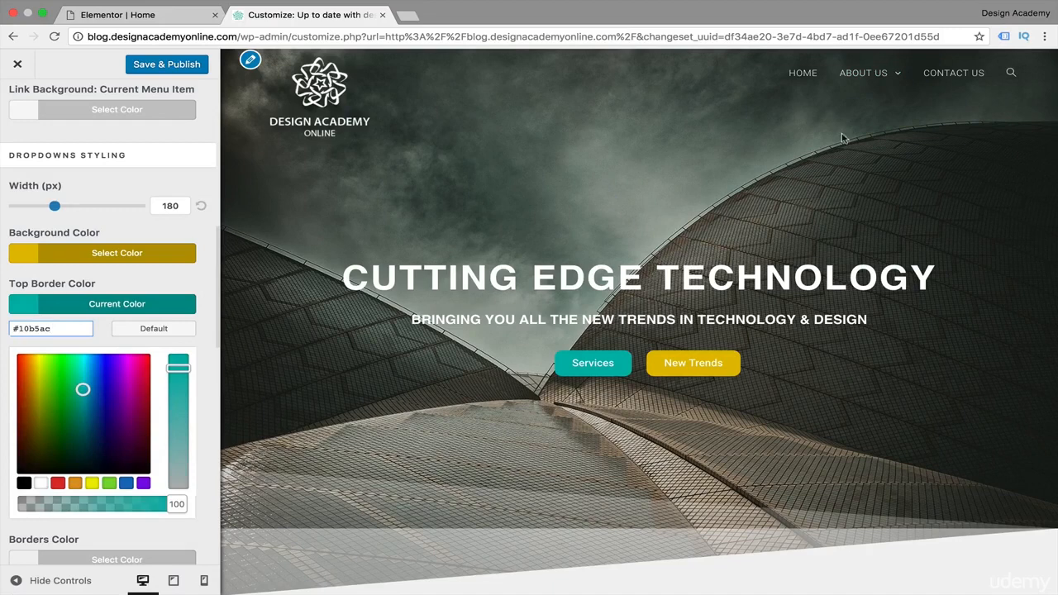
{"action": "mouse_move", "coordinate": [882, 75]}
{"action": "left_click", "coordinate": [170, 64]}
- Look over the remaining Menu settings and enable the social menu in the Header's Menu Social settings
{"action": "scroll", "coordinate": [198, 254], "scroll_direction": "down", "scroll_amount": 5}
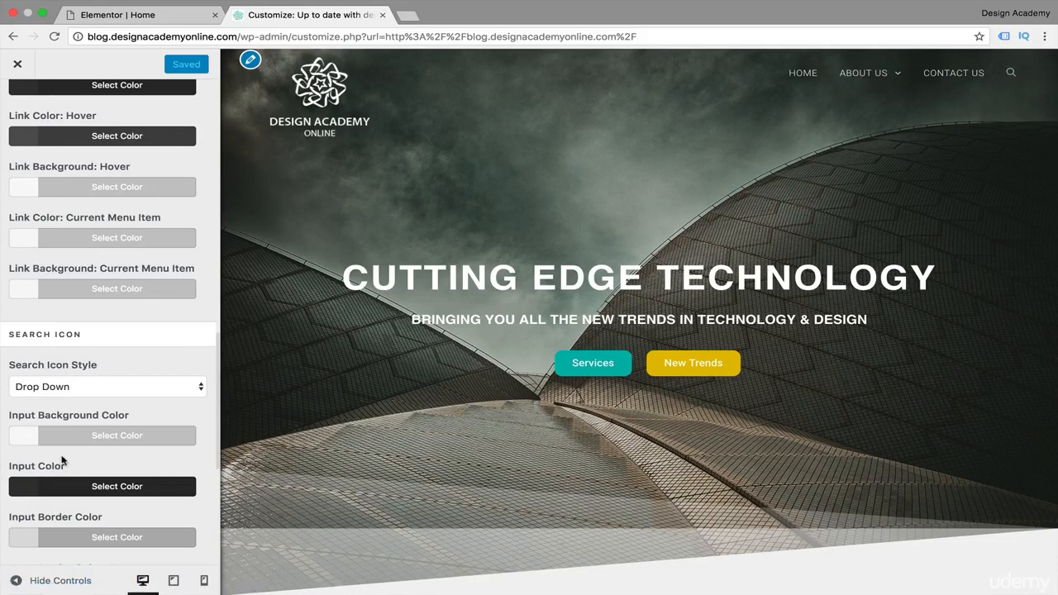
{"action": "scroll", "coordinate": [62, 460], "scroll_direction": "down", "scroll_amount": 5}
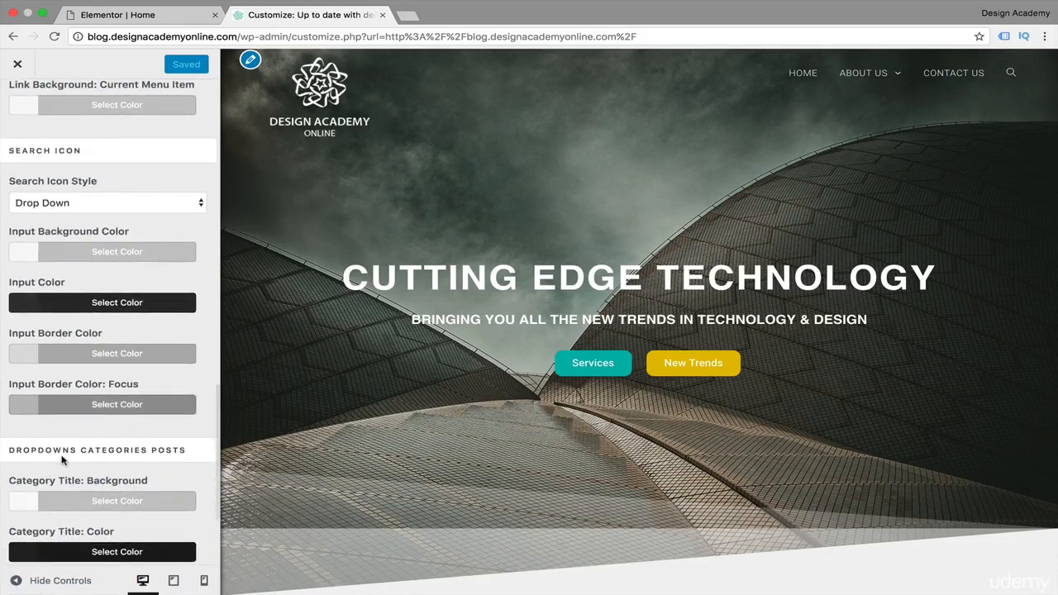
{"action": "scroll", "coordinate": [62, 461], "scroll_direction": "up", "scroll_amount": 6}
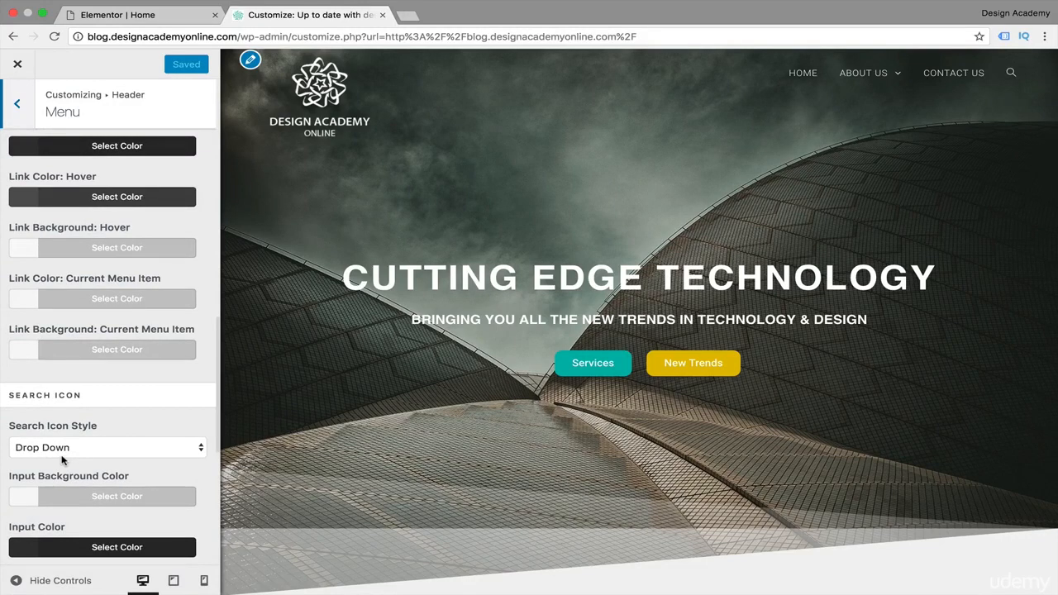
{"action": "left_click", "coordinate": [18, 124]}
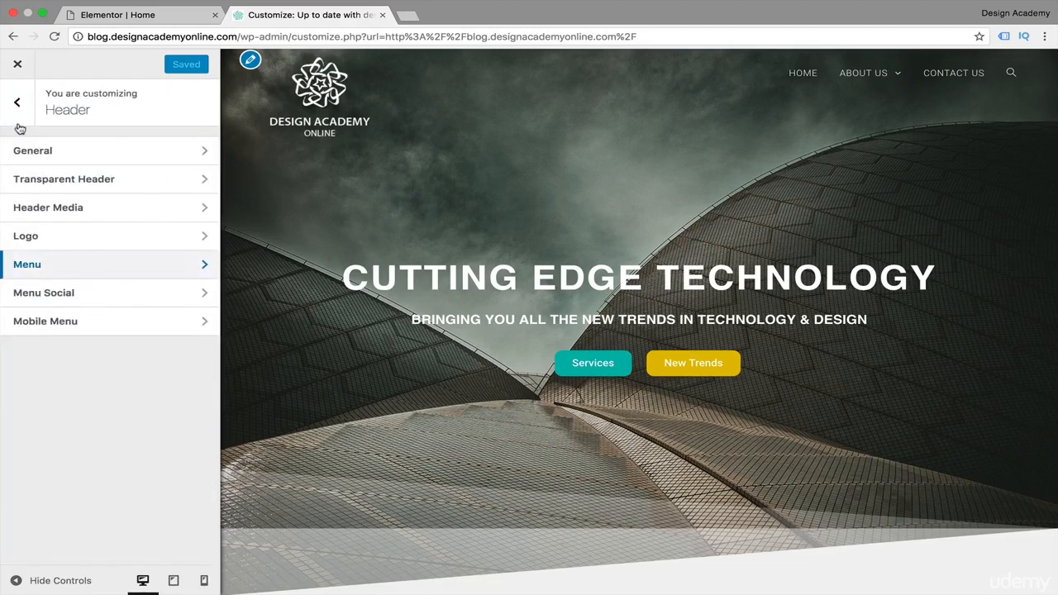
{"action": "left_click", "coordinate": [67, 300]}
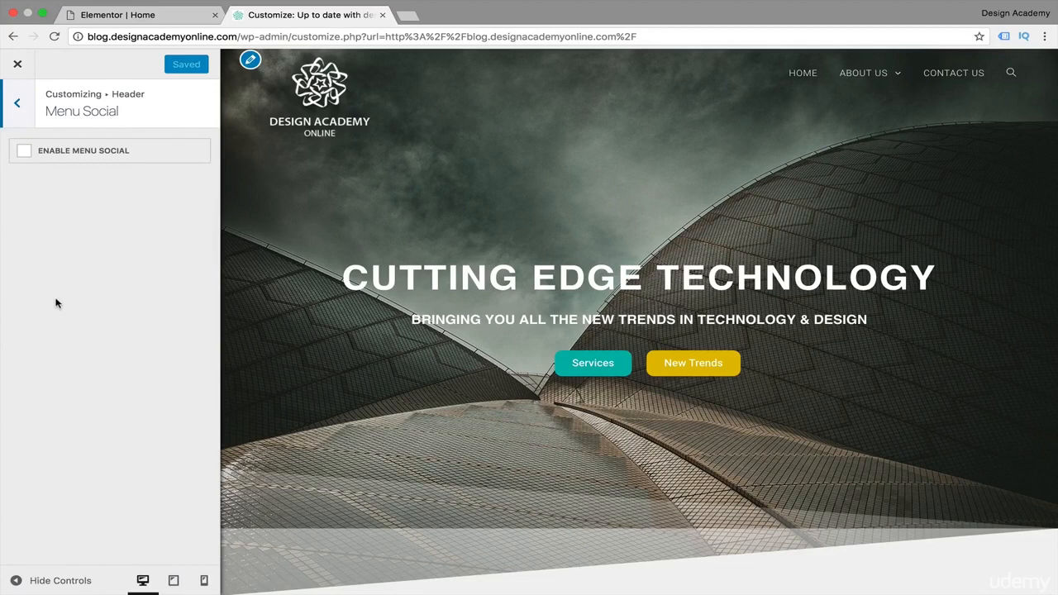
{"action": "left_click", "coordinate": [25, 152]}
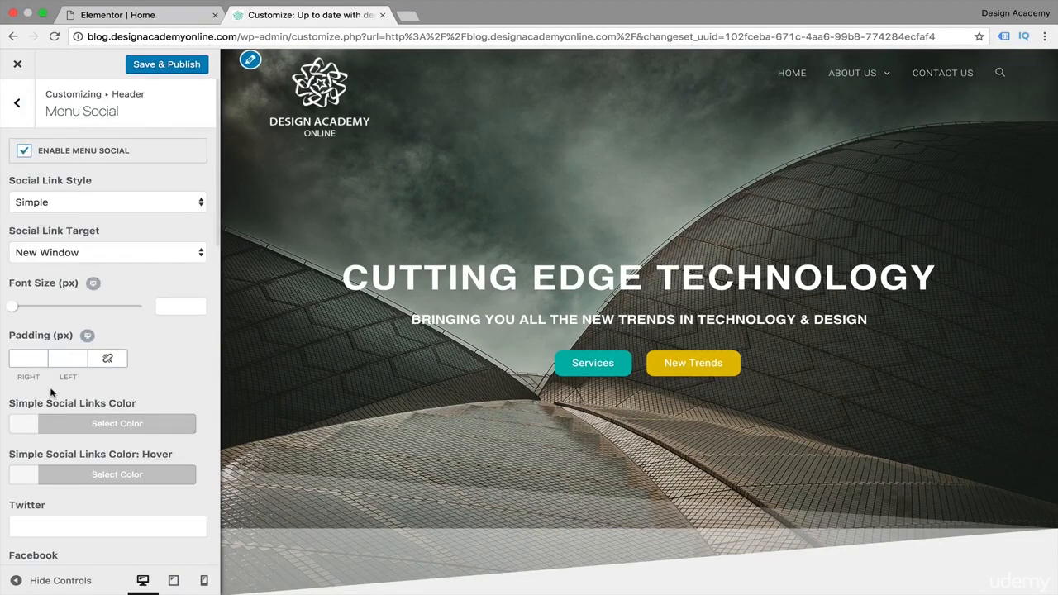
- Enter # as a placeholder link for the Twitter, Facebook and Google Plus profiles
{"action": "scroll", "coordinate": [67, 377], "scroll_direction": "down", "scroll_amount": 5}
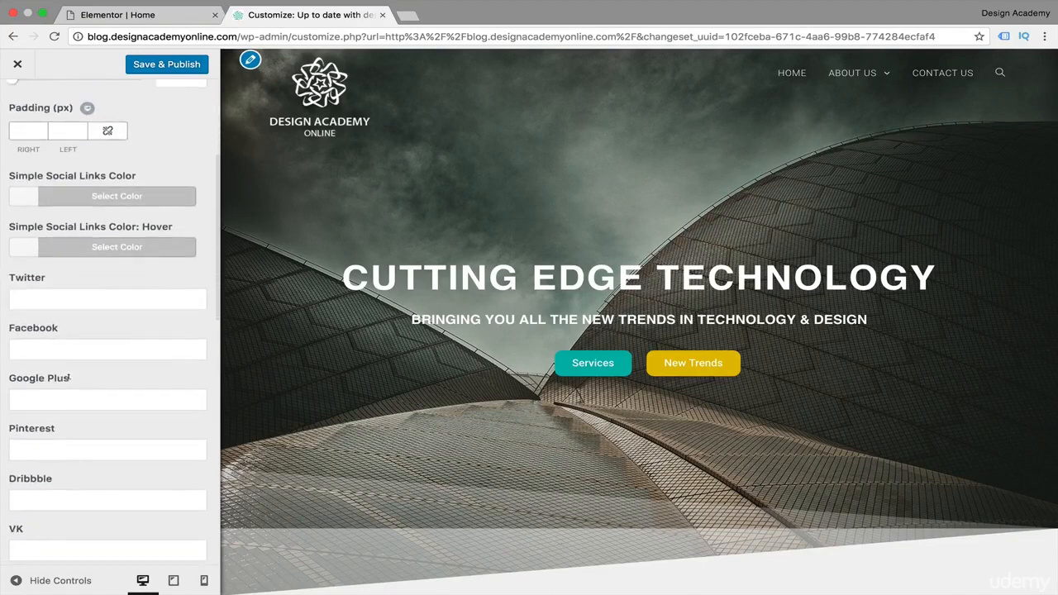
{"action": "left_click", "coordinate": [97, 236]}
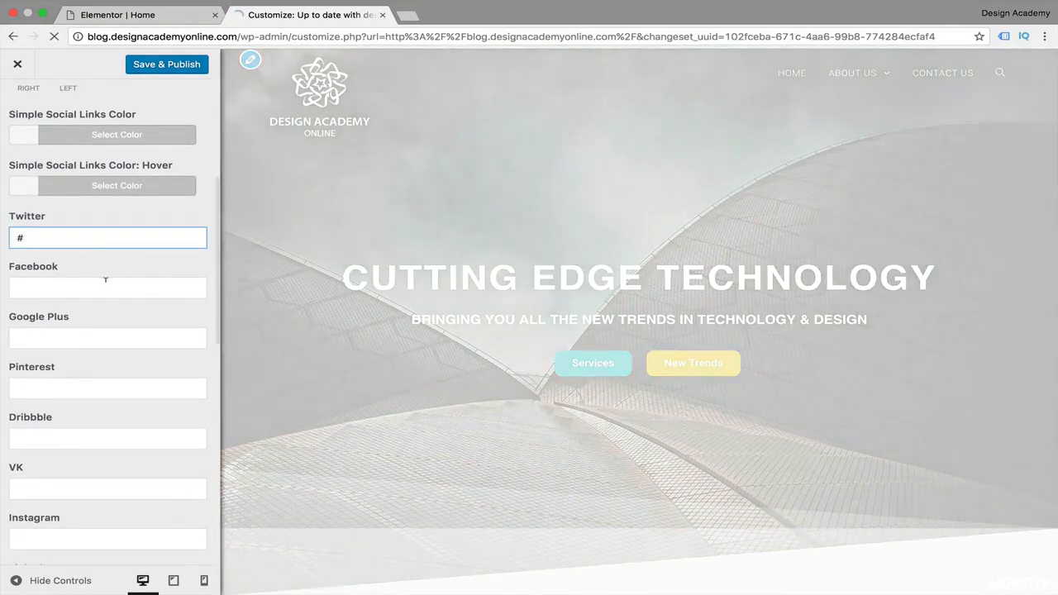
{"action": "left_click", "coordinate": [104, 286]}
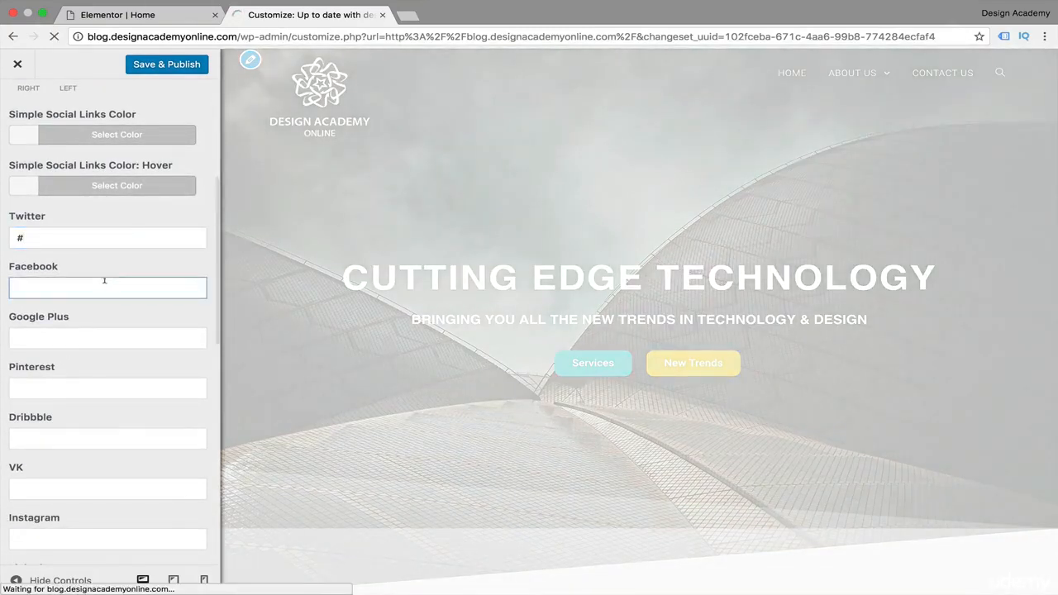
{"action": "left_click", "coordinate": [198, 336]}
{"action": "type", "text": "#"}
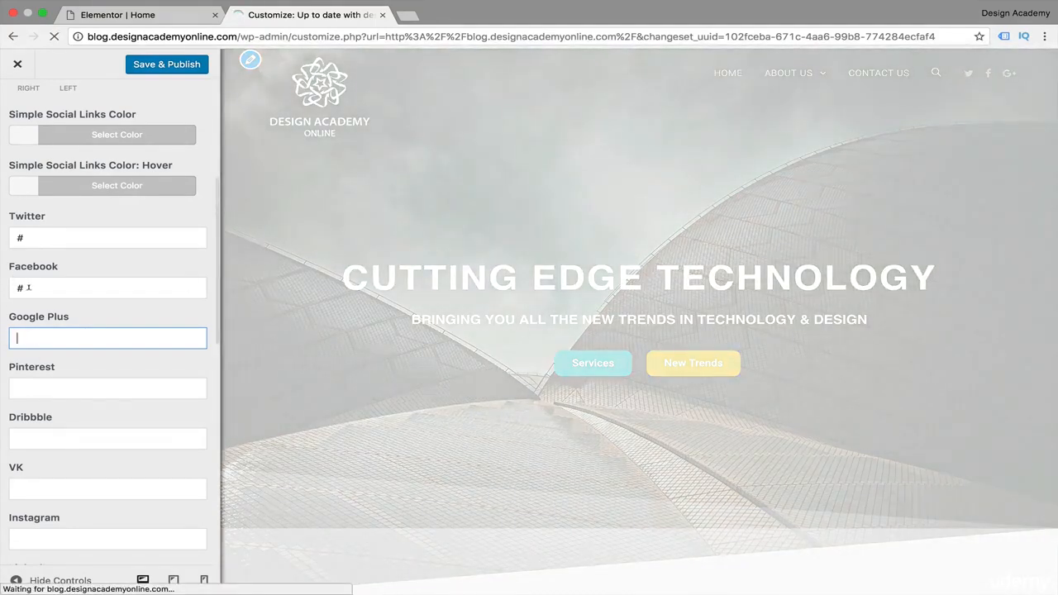
- Clear the placeholder Facebook and Twitter links and return to the customizer's main list of sections
{"action": "left_click_drag", "start_coordinate": [32, 288], "coordinate": [2, 283]}
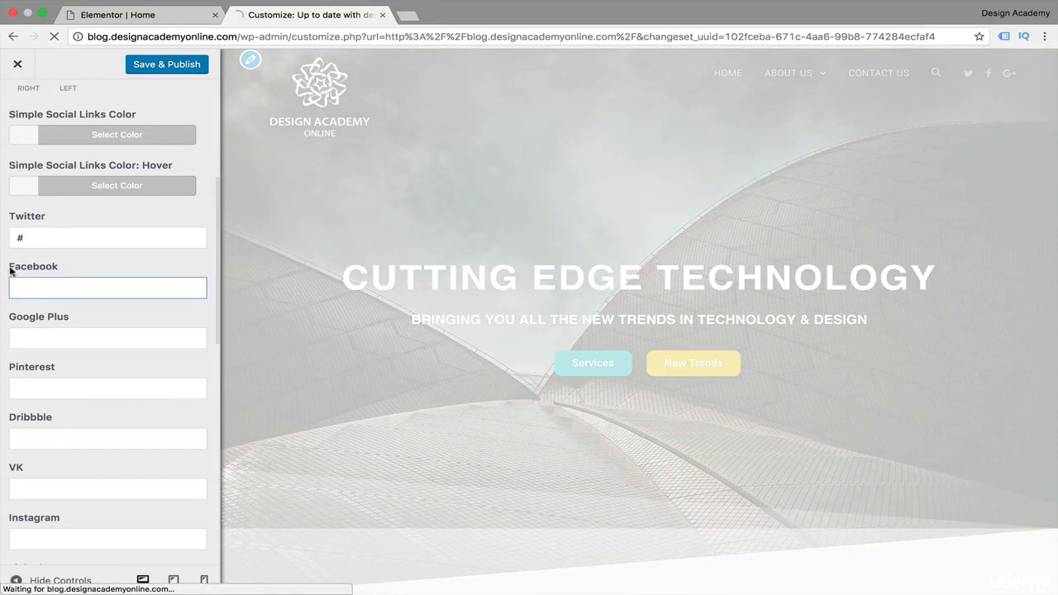
{"action": "left_click_drag", "start_coordinate": [29, 238], "coordinate": [2, 240]}
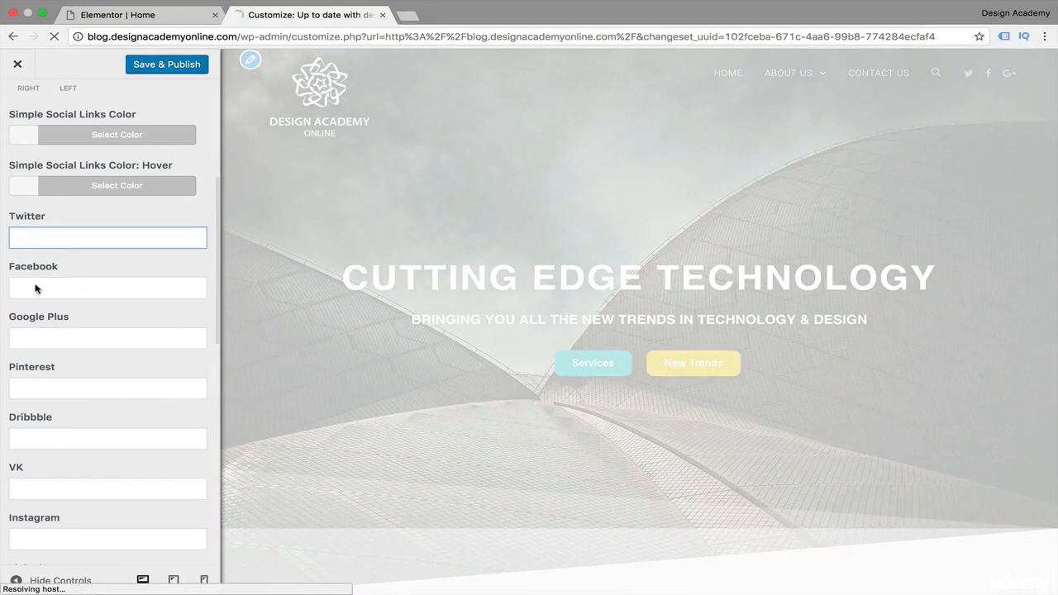
{"action": "scroll", "coordinate": [10, 248], "scroll_direction": "up", "scroll_amount": 5}
{"action": "left_click", "coordinate": [16, 103]}
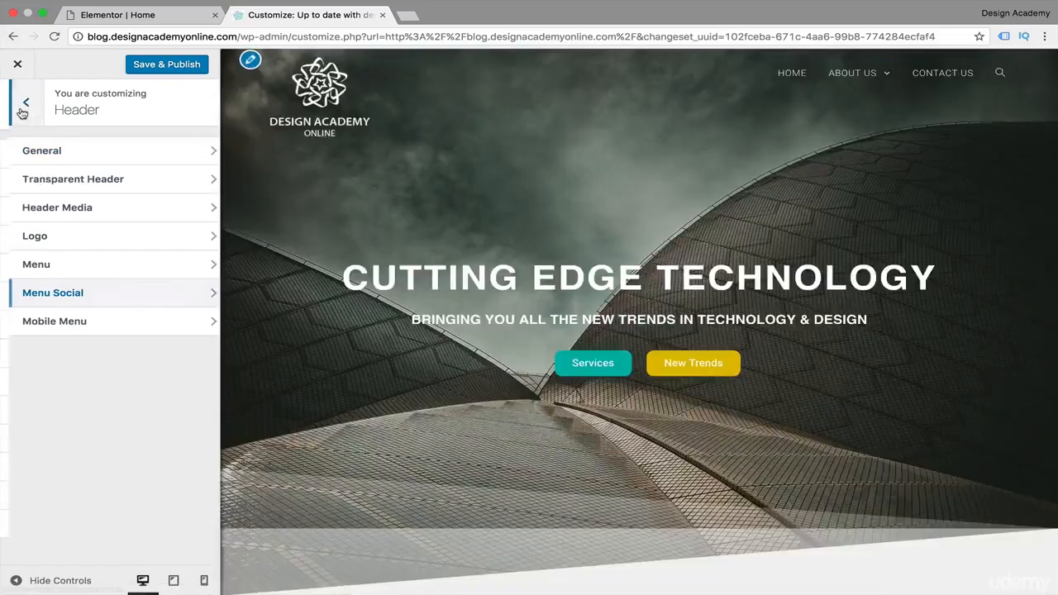
{"action": "left_click", "coordinate": [22, 111]}
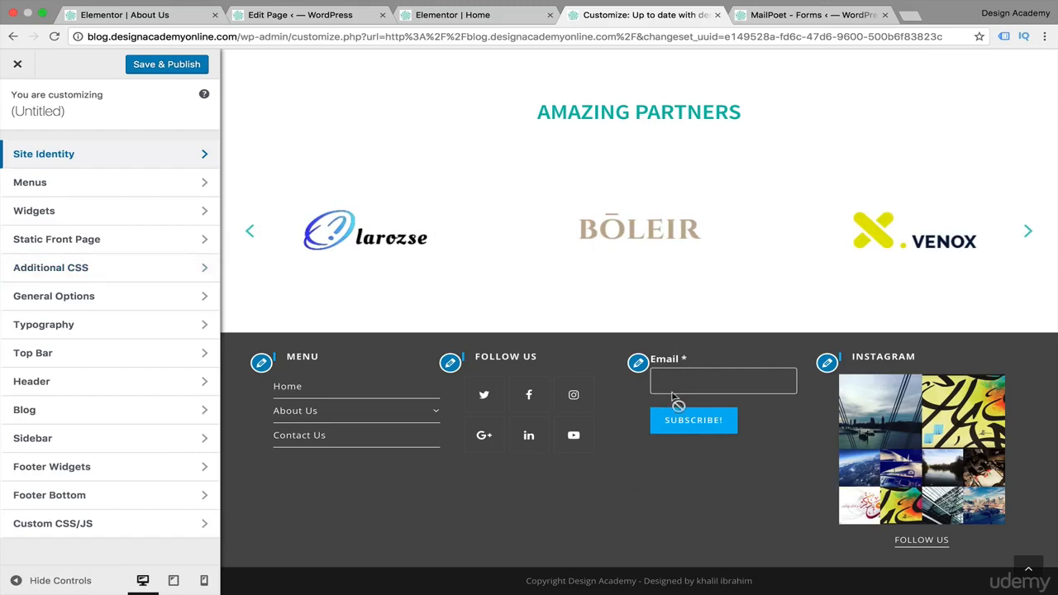
- Switch to the MailPoet Forms page and open the form named New form for editing
{"action": "mouse_move", "coordinate": [773, 13]}
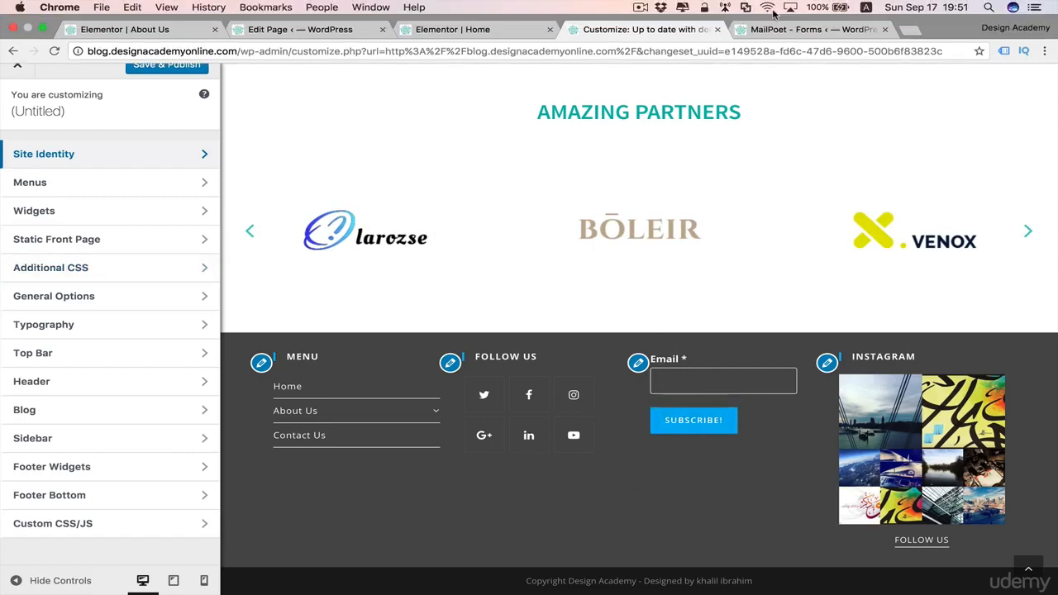
{"action": "left_click", "coordinate": [773, 31]}
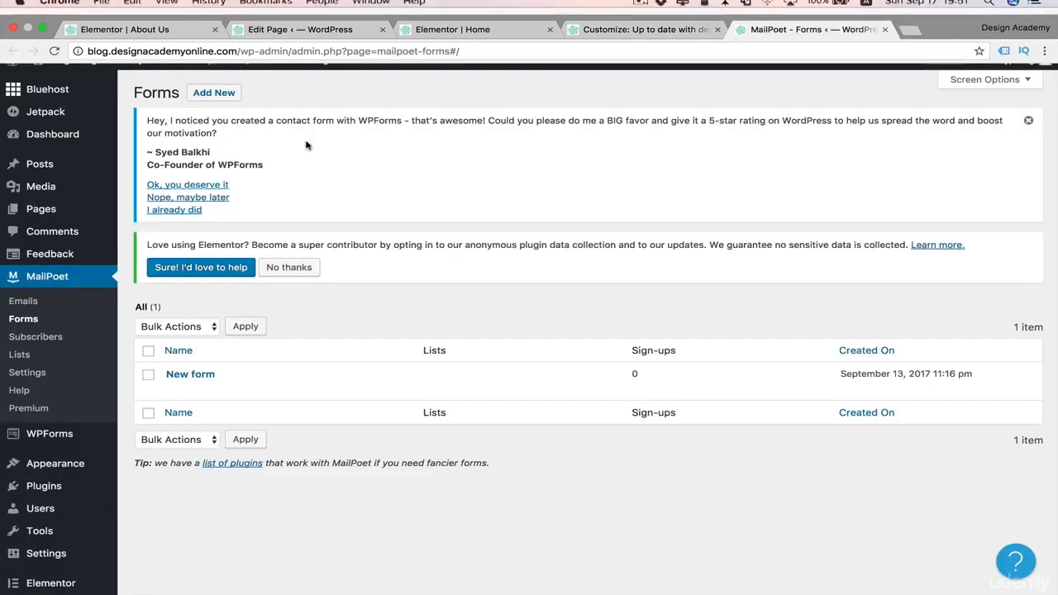
{"action": "scroll", "coordinate": [431, 208], "scroll_direction": "down", "scroll_amount": 3}
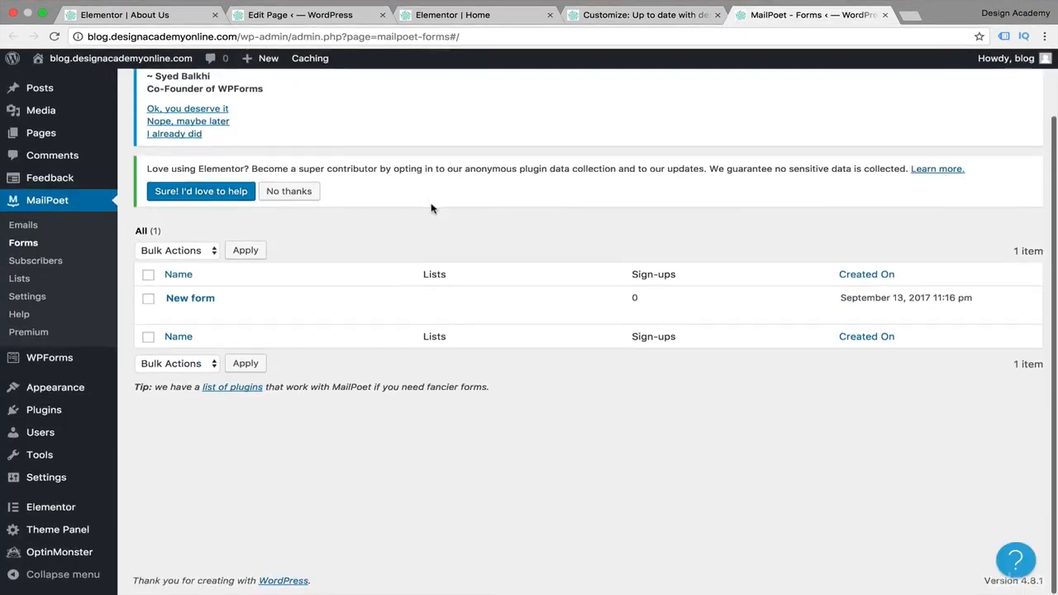
{"action": "left_click", "coordinate": [197, 303]}
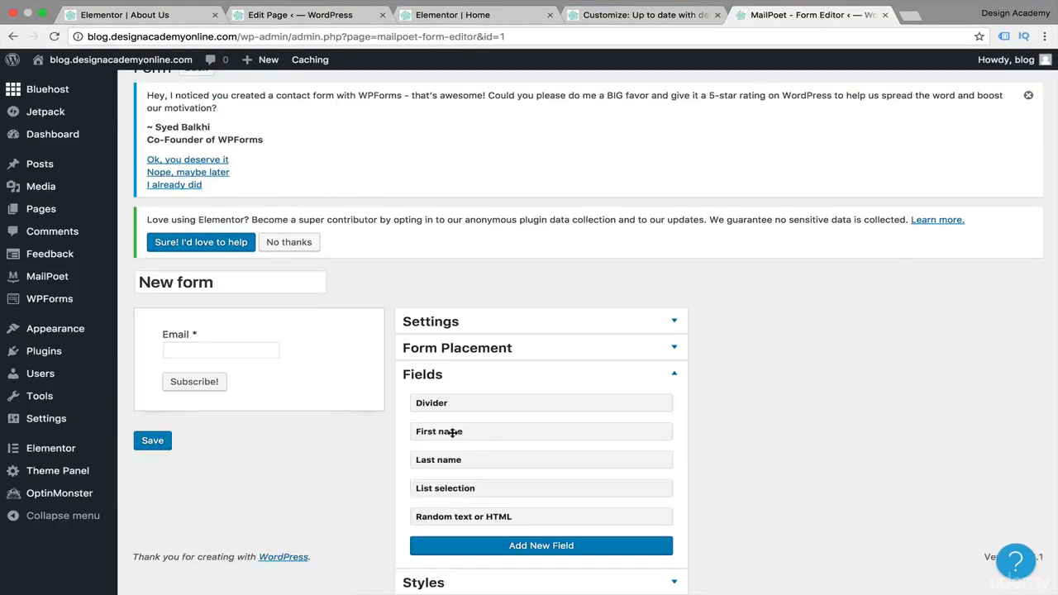
- Add First name and Last name fields above the form's Email field, with a divider between the two names
{"action": "left_click_drag", "start_coordinate": [452, 432], "coordinate": [191, 337]}
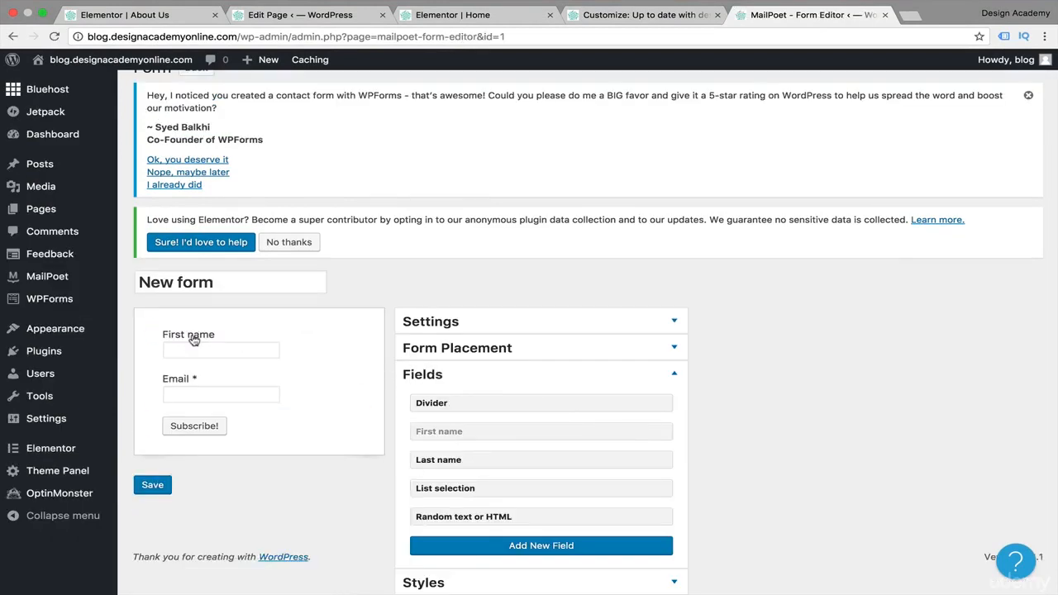
{"action": "left_click_drag", "start_coordinate": [472, 459], "coordinate": [219, 401]}
{"action": "left_click_drag", "start_coordinate": [480, 404], "coordinate": [218, 404]}
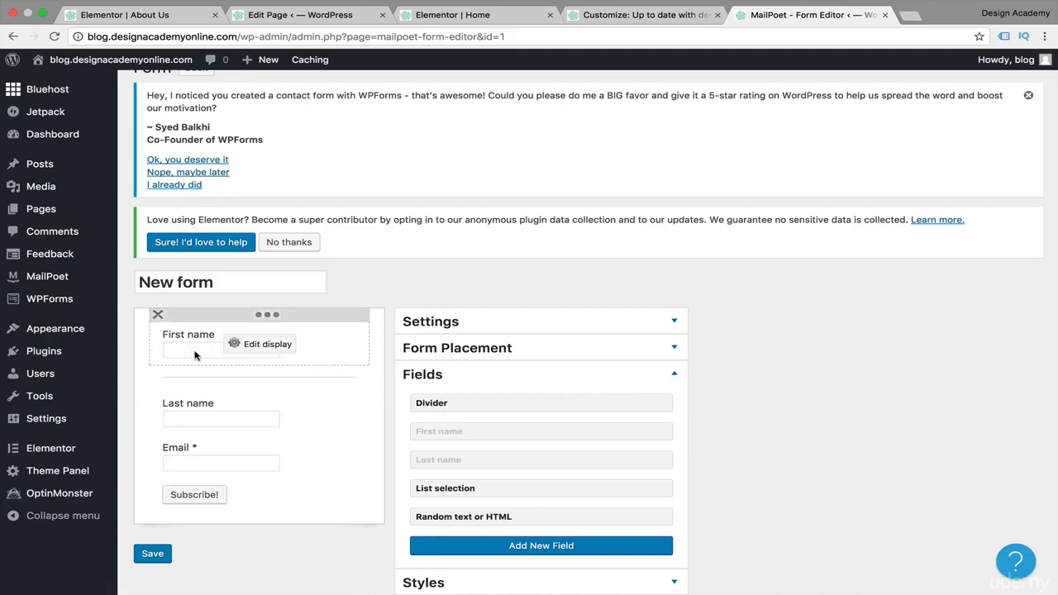
- View the form's Styles code, and close the form editor to return to the theme customizer
{"action": "scroll", "coordinate": [274, 552], "scroll_direction": "down", "scroll_amount": 2}
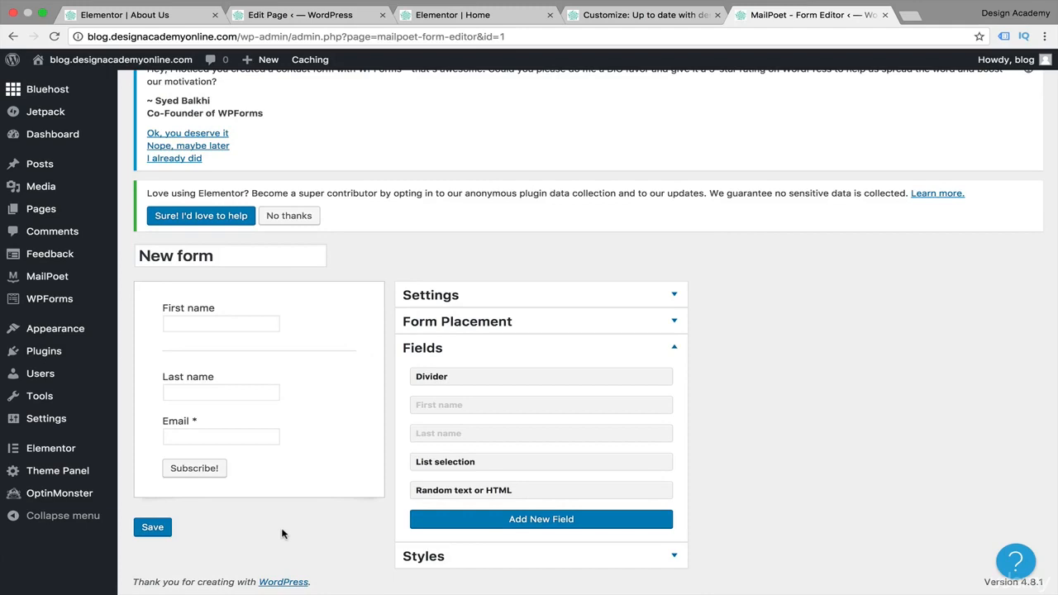
{"action": "left_click", "coordinate": [424, 556]}
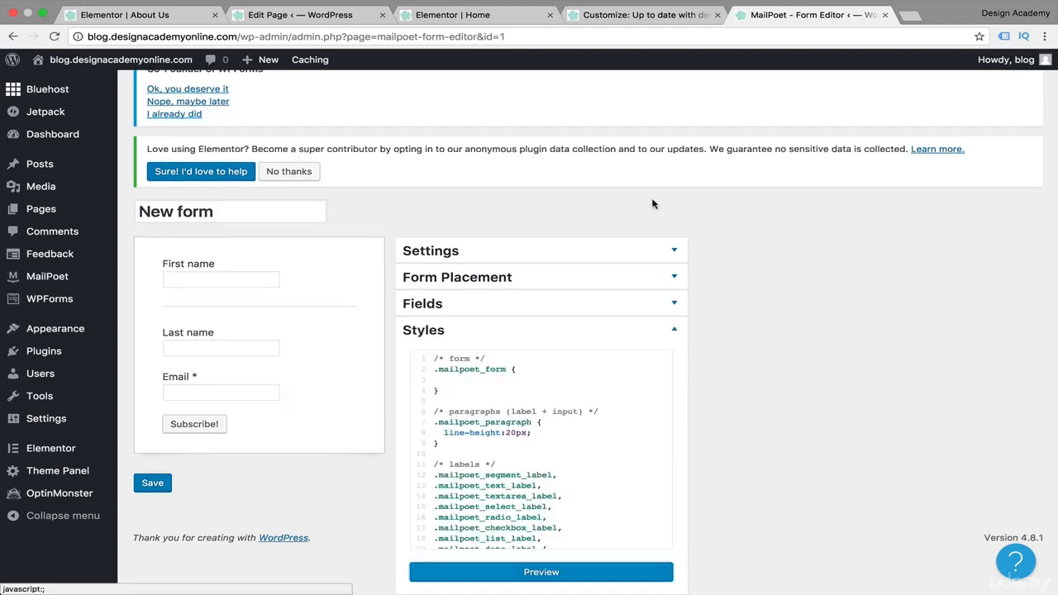
{"action": "left_click", "coordinate": [885, 16]}
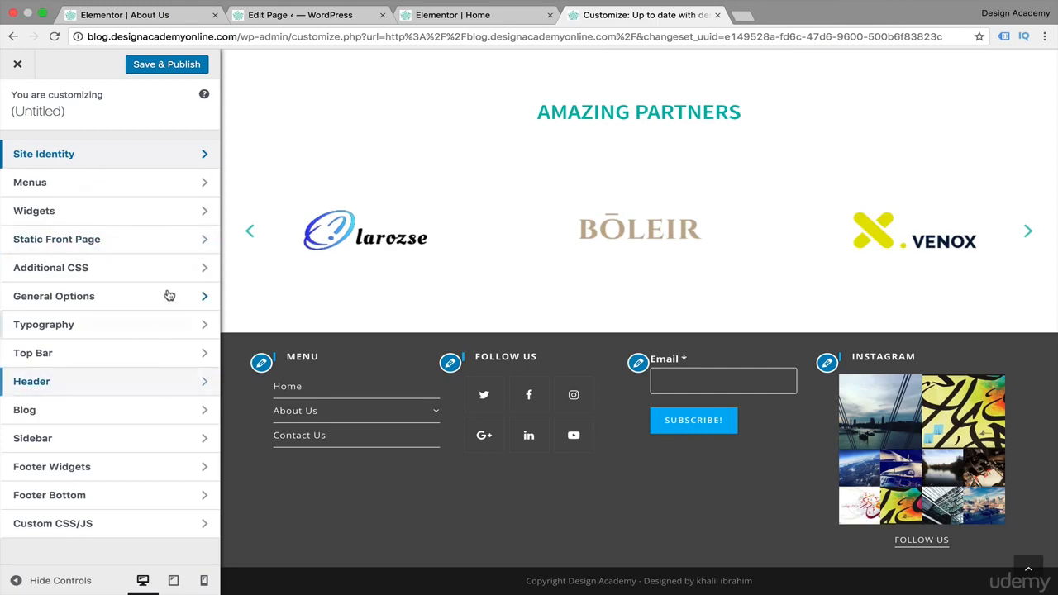
- Set the theme's Primary Color to #10b5ac in the General Styling options
{"action": "left_click", "coordinate": [133, 308]}
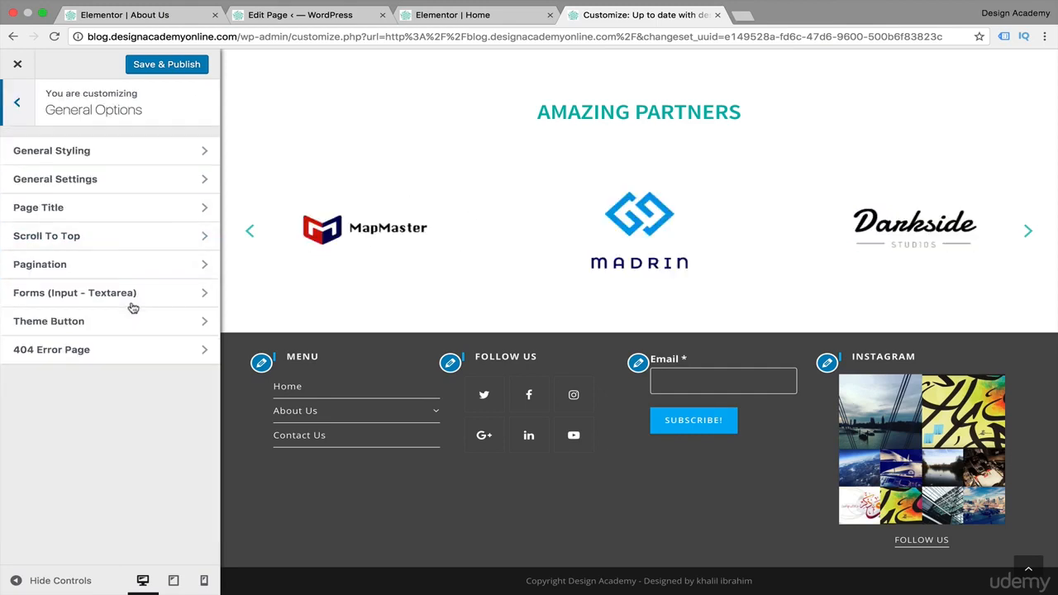
{"action": "left_click", "coordinate": [135, 156]}
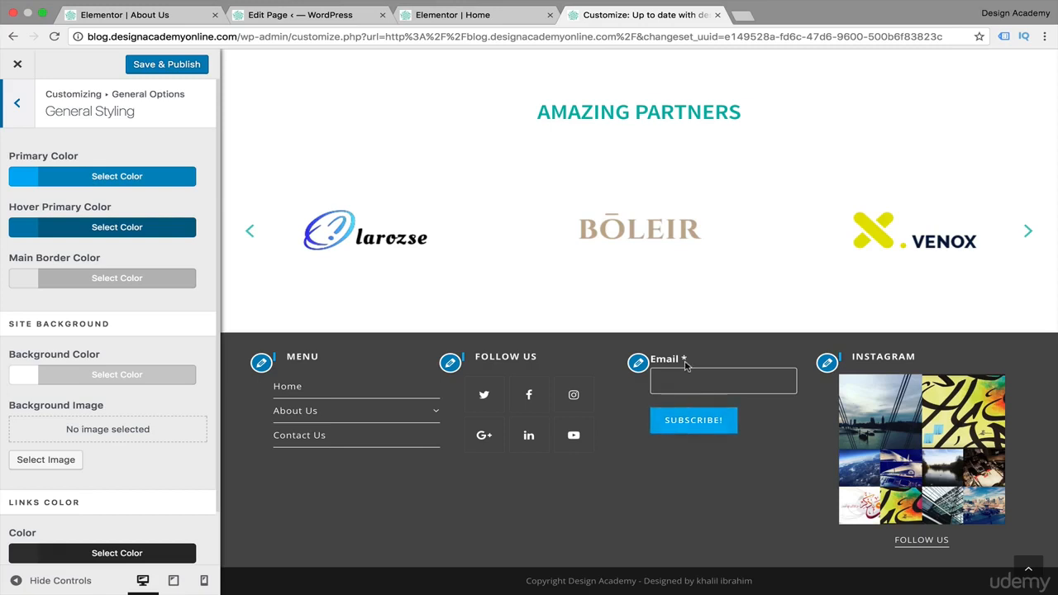
{"action": "left_click", "coordinate": [76, 180]}
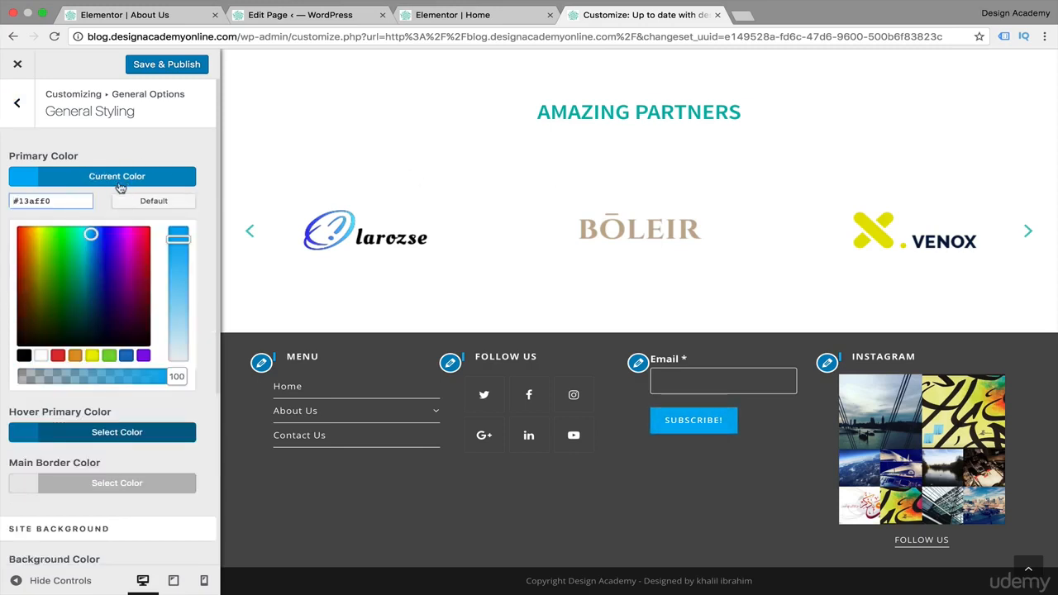
{"action": "triple_click", "coordinate": [38, 200]}
{"action": "type", "text": "#10b5ac"}
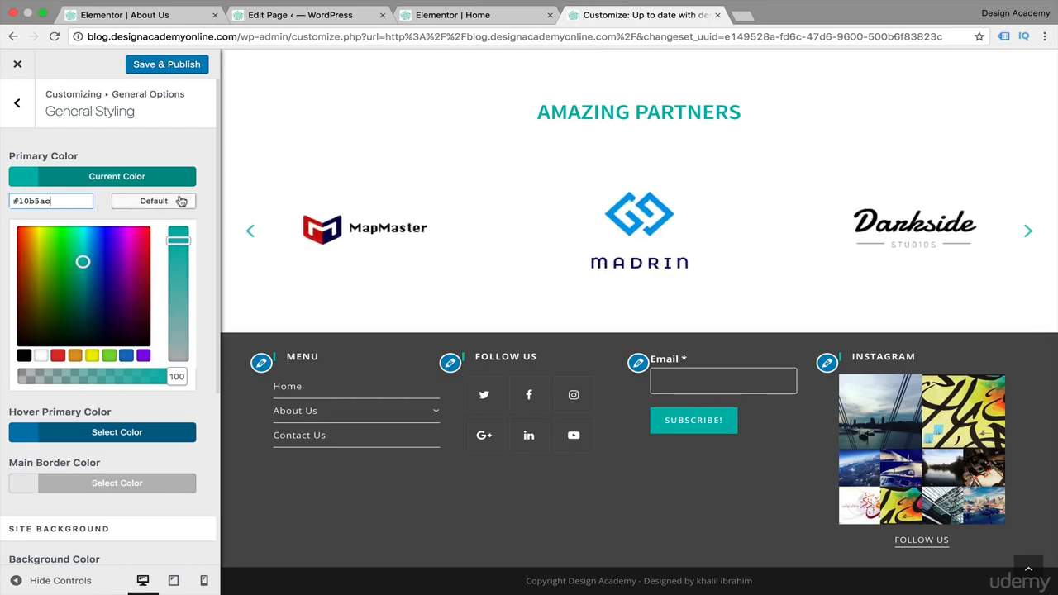
{"action": "left_click", "coordinate": [197, 146]}
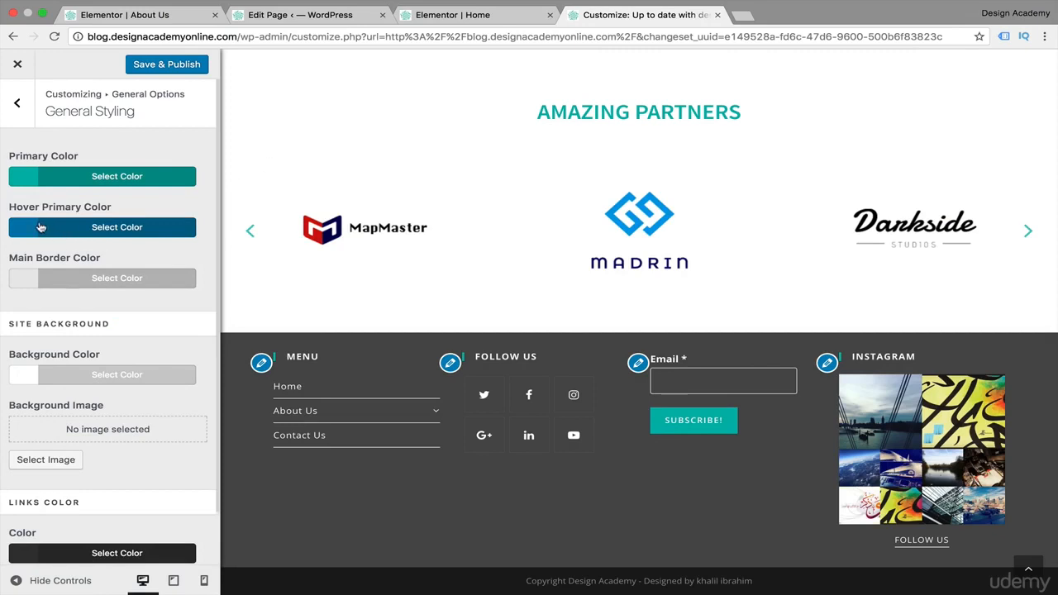
- Set the Hover Primary Color to #e2bd00
{"action": "left_click", "coordinate": [141, 231]}
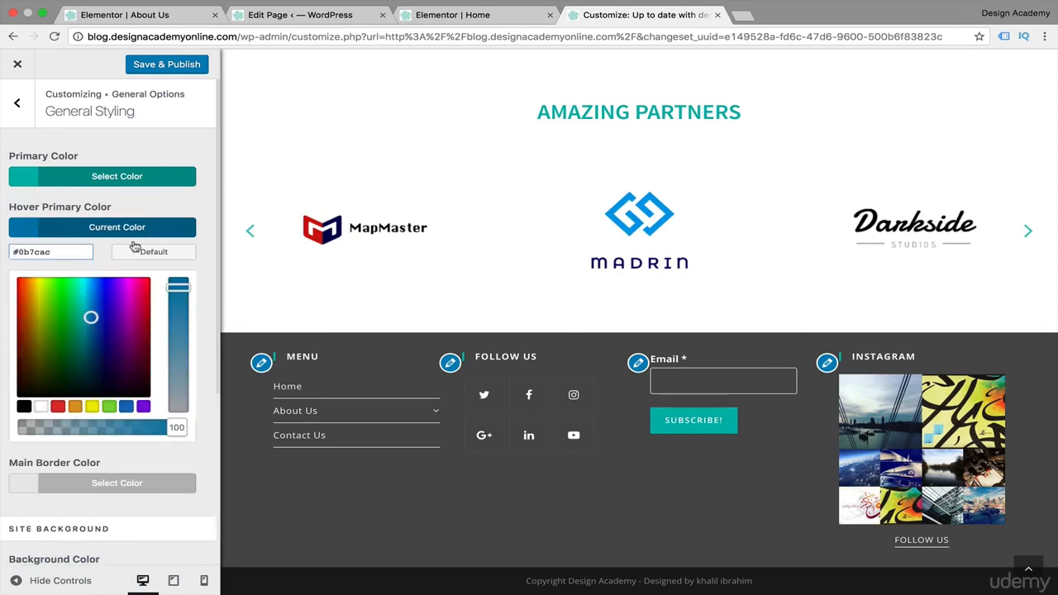
{"action": "left_click_drag", "start_coordinate": [45, 252], "coordinate": [1, 257]}
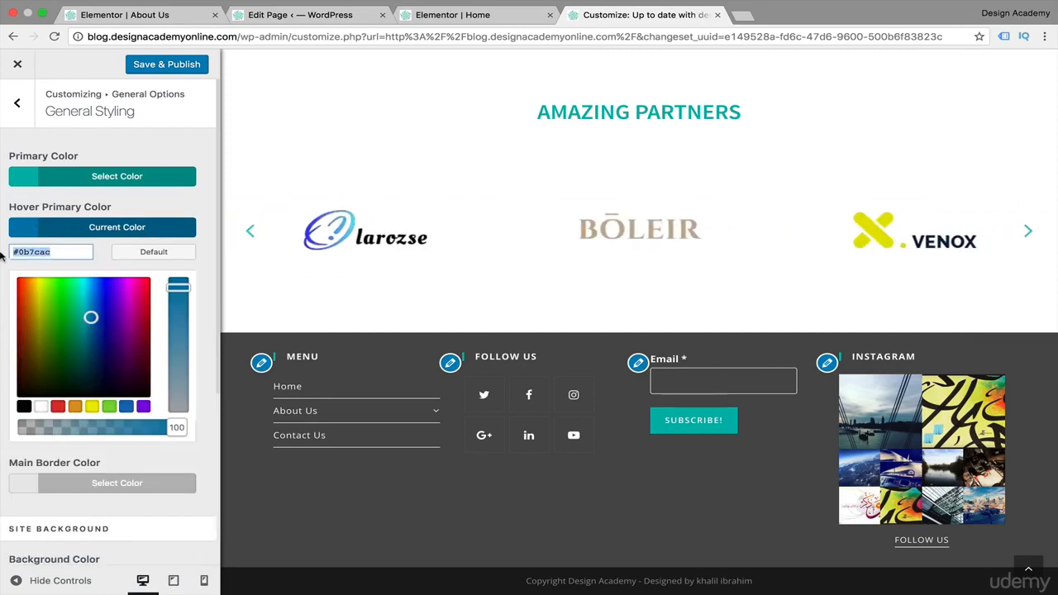
{"action": "type", "text": "#e2bd00"}
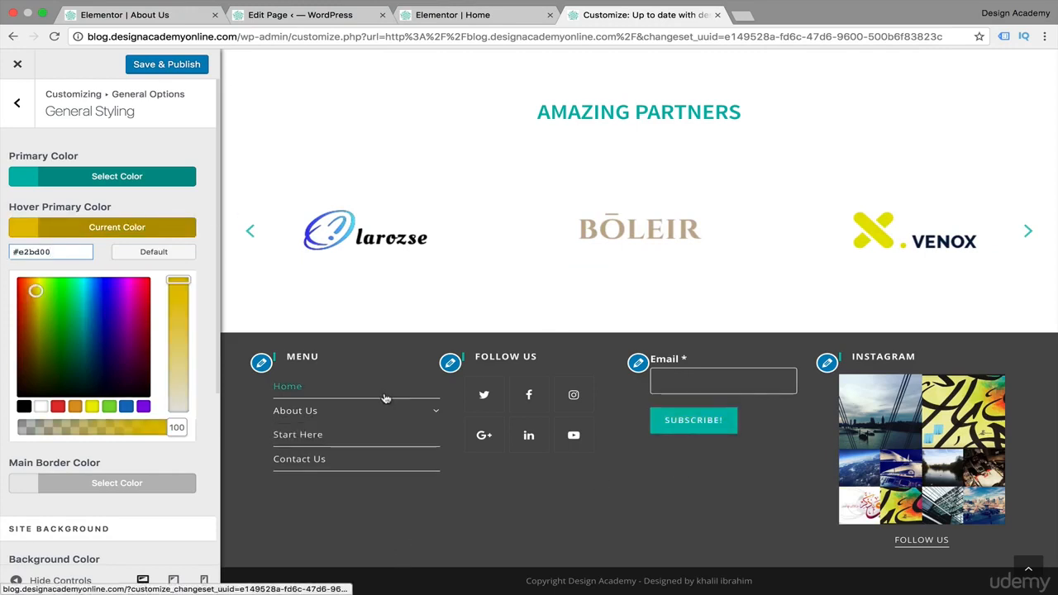
- Set the form inputs' border radius to 12 px and check it on the newsletter and footer subscription forms
{"action": "left_click", "coordinate": [16, 105]}
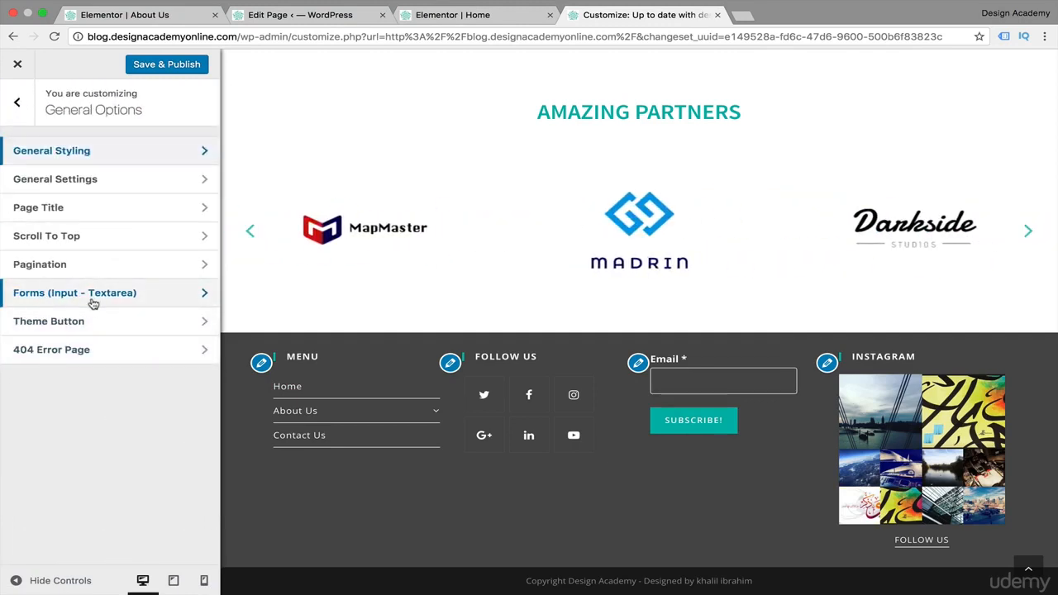
{"action": "left_click", "coordinate": [93, 304]}
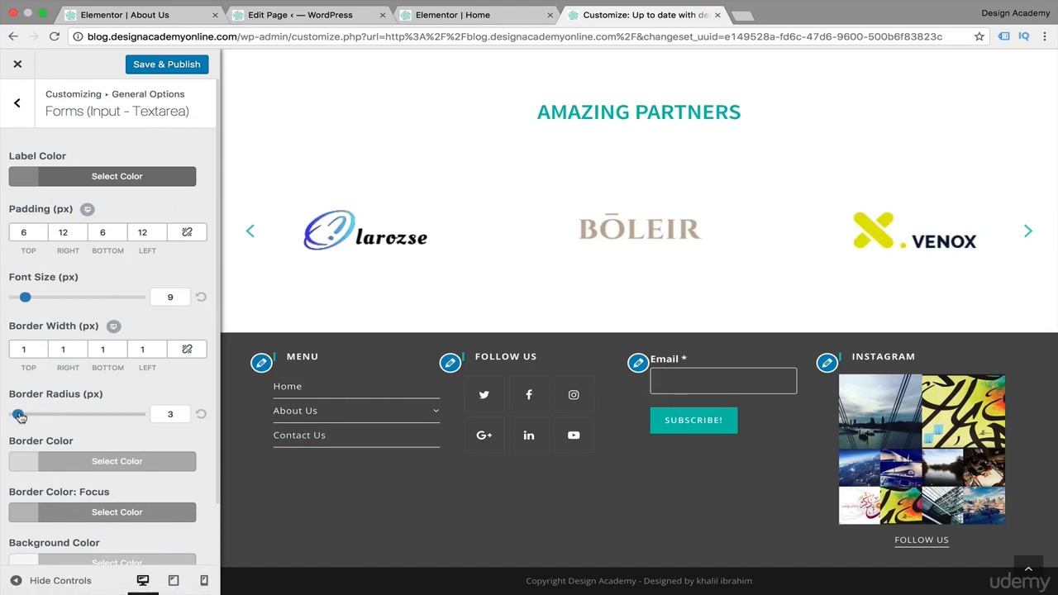
{"action": "left_click_drag", "start_coordinate": [18, 416], "coordinate": [31, 415]}
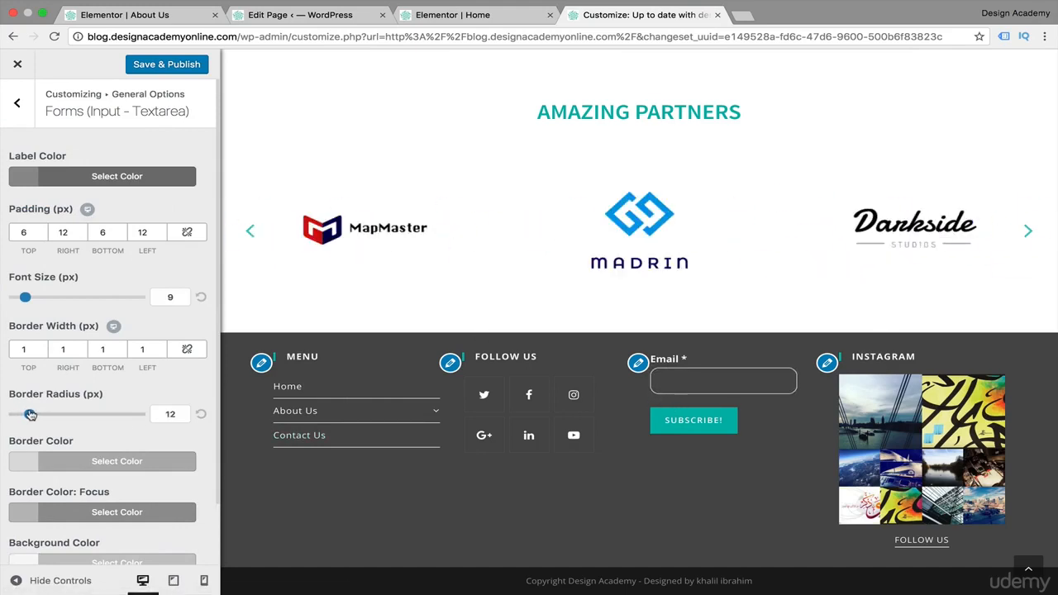
{"action": "scroll", "coordinate": [285, 343], "scroll_direction": "up", "scroll_amount": 5}
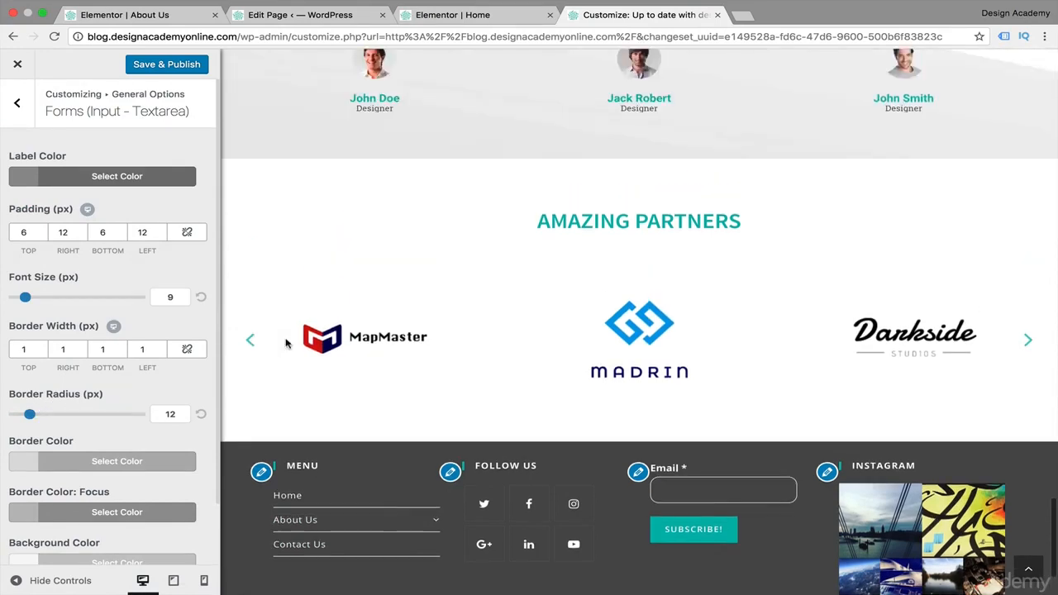
{"action": "scroll", "coordinate": [285, 343], "scroll_direction": "up", "scroll_amount": 5}
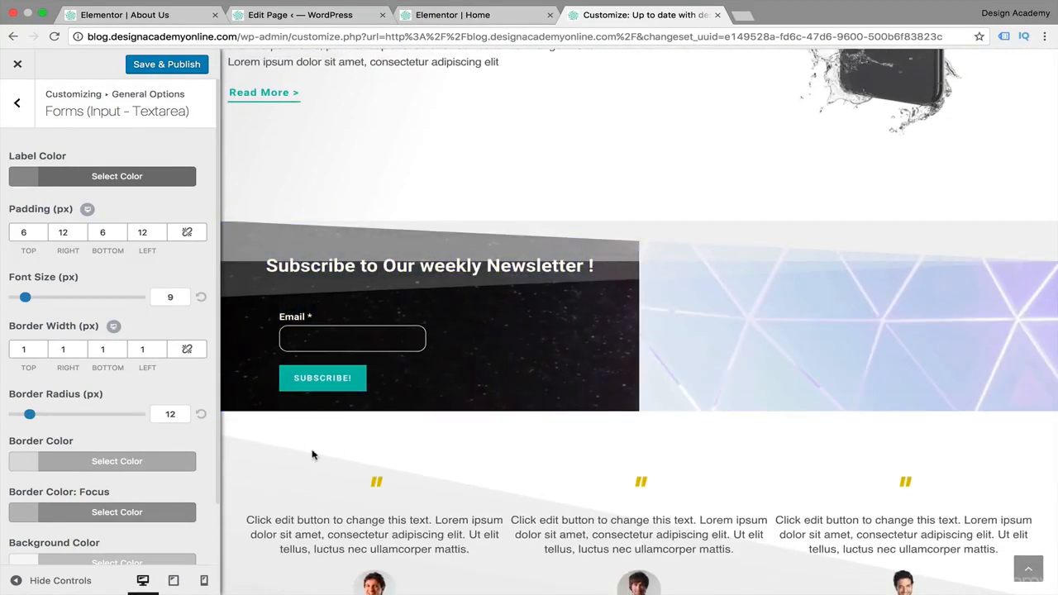
{"action": "scroll", "coordinate": [314, 484], "scroll_direction": "down", "scroll_amount": 10}
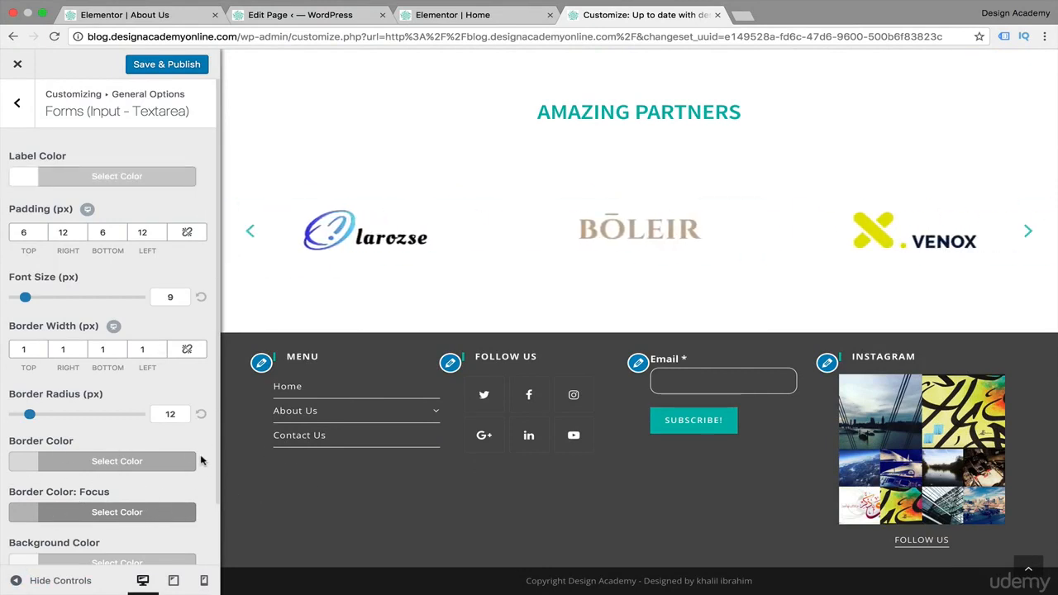
- Try a yellow (#eeee22) form Label Color and set it to white (#ffffff)
{"action": "left_click", "coordinate": [113, 176]}
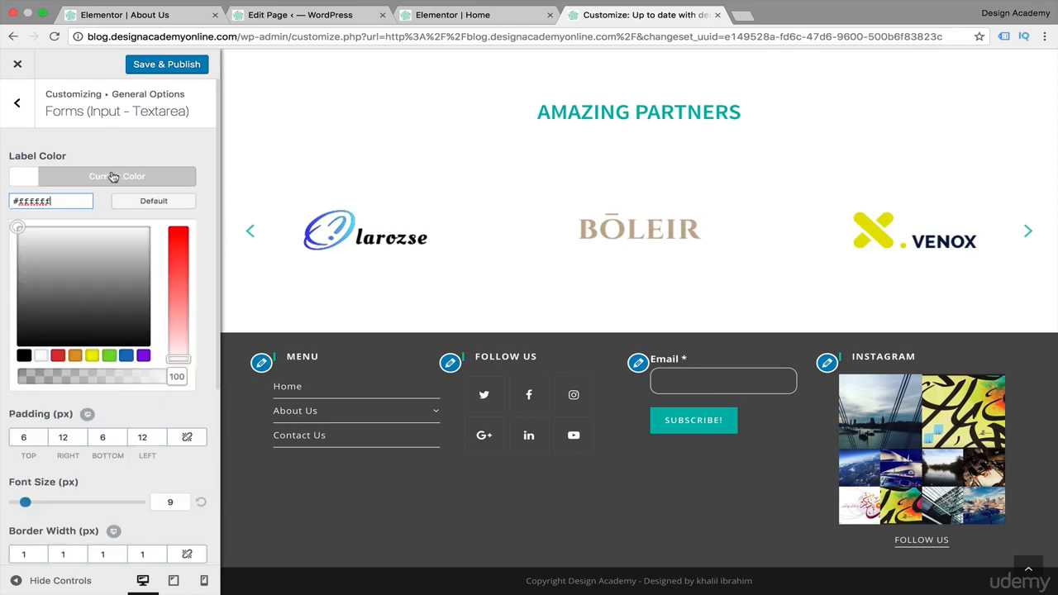
{"action": "left_click", "coordinate": [92, 356]}
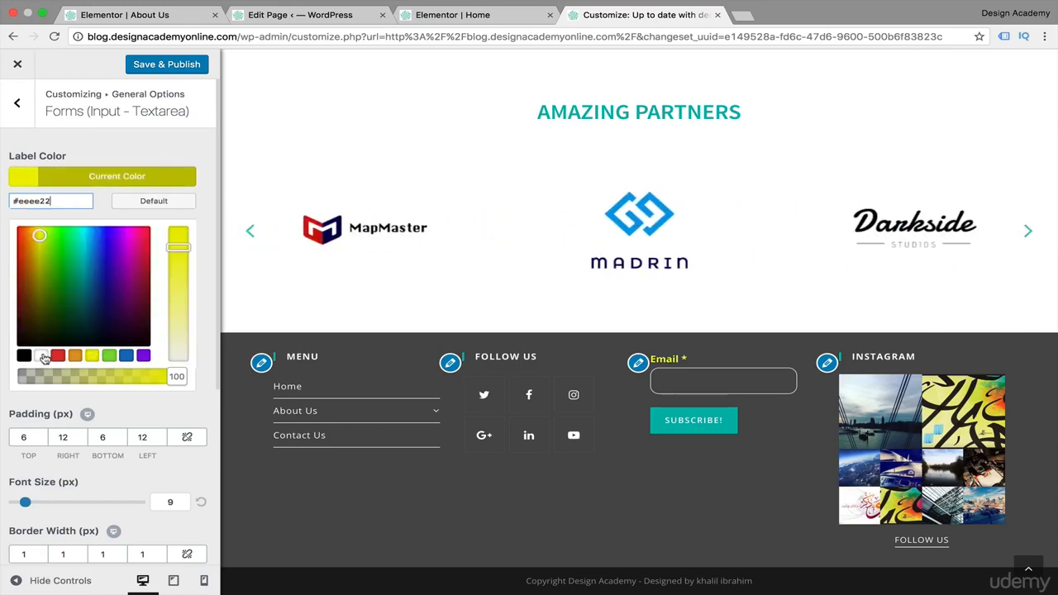
{"action": "left_click", "coordinate": [40, 356]}
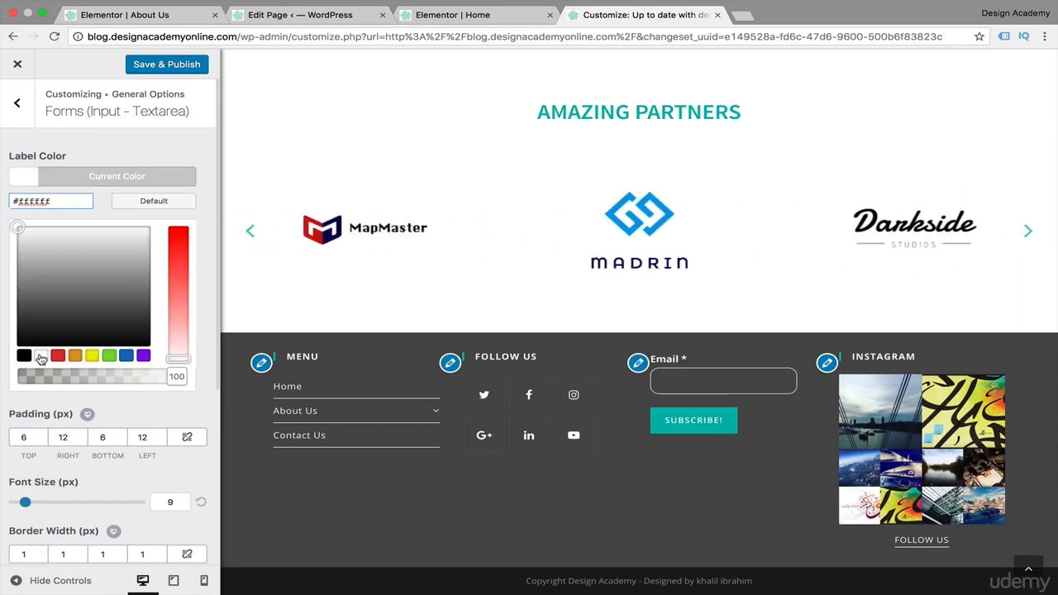
{"action": "left_click", "coordinate": [140, 146]}
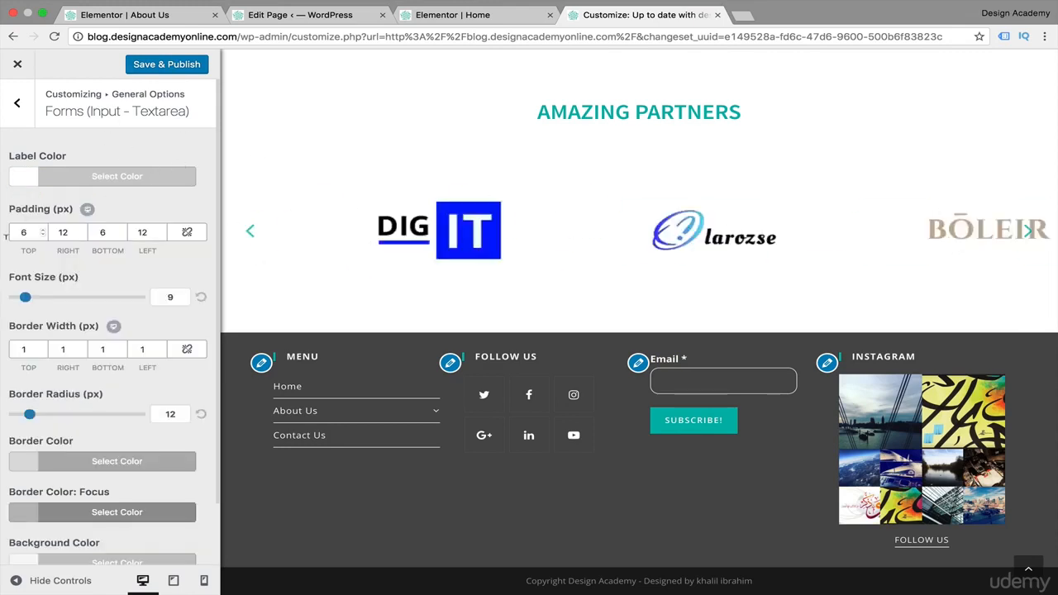
- Try a top border width of 18 px on the form inputs and restore it to 1 px
{"action": "left_click", "coordinate": [43, 349]}
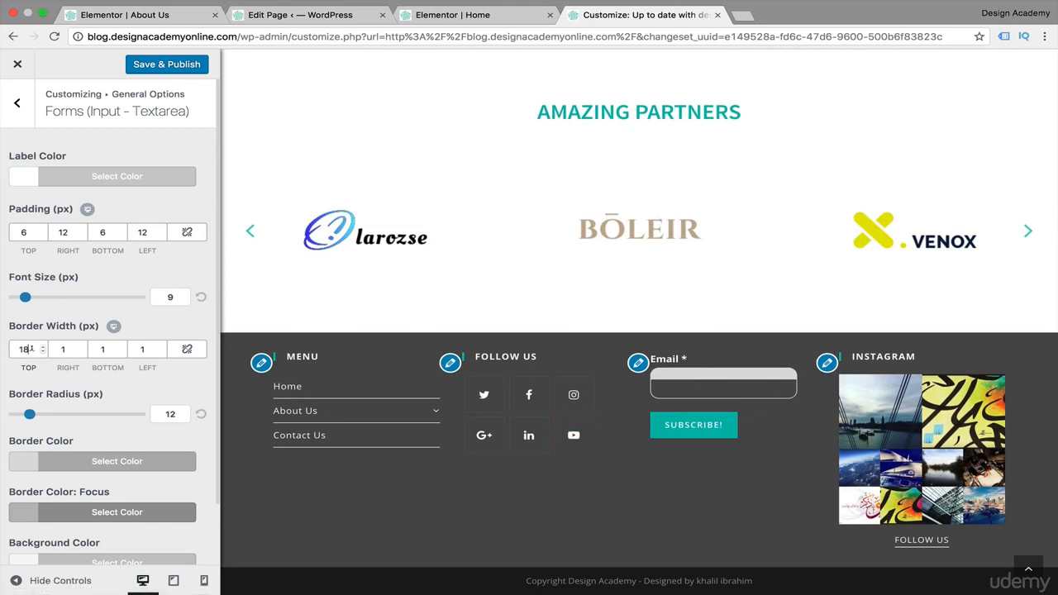
{"action": "key", "text": "BackSpace"}
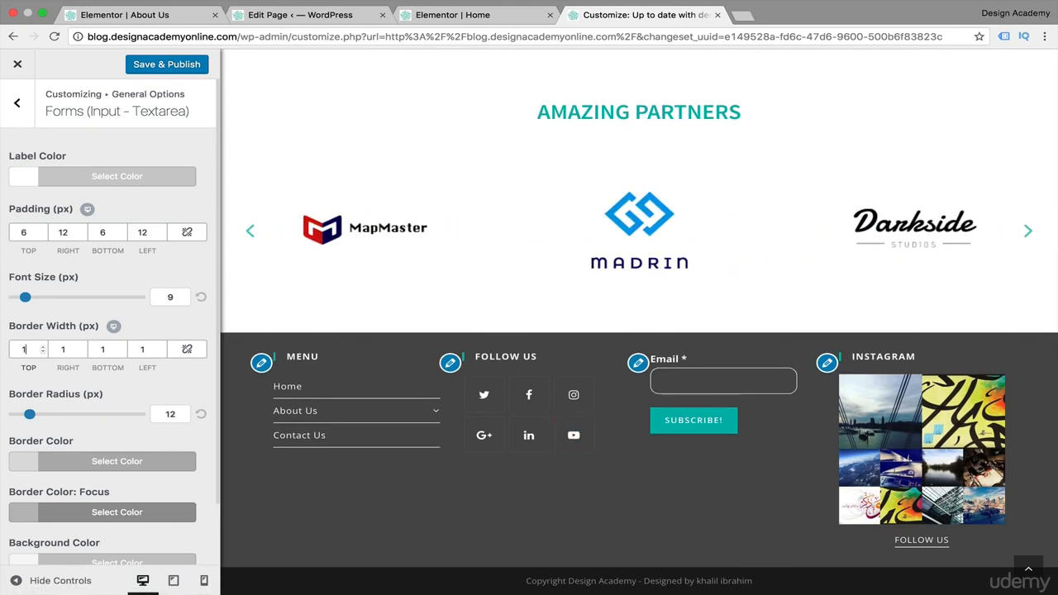
- Set the Theme Button's border radius to 11 px, trying a rounder 44 px as well, and publish the customizations
{"action": "left_click", "coordinate": [16, 102]}
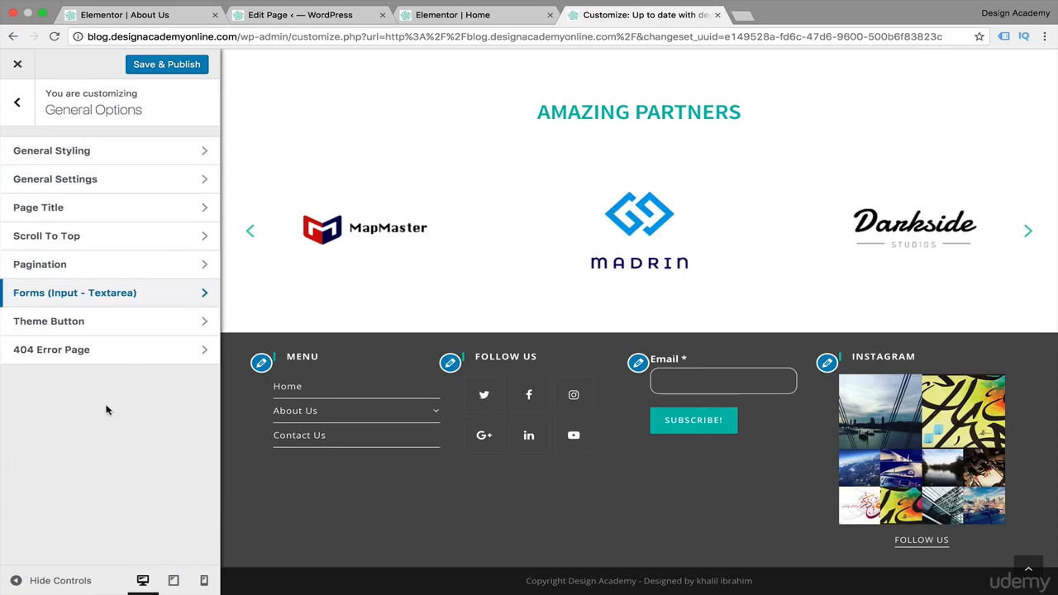
{"action": "left_click", "coordinate": [137, 321]}
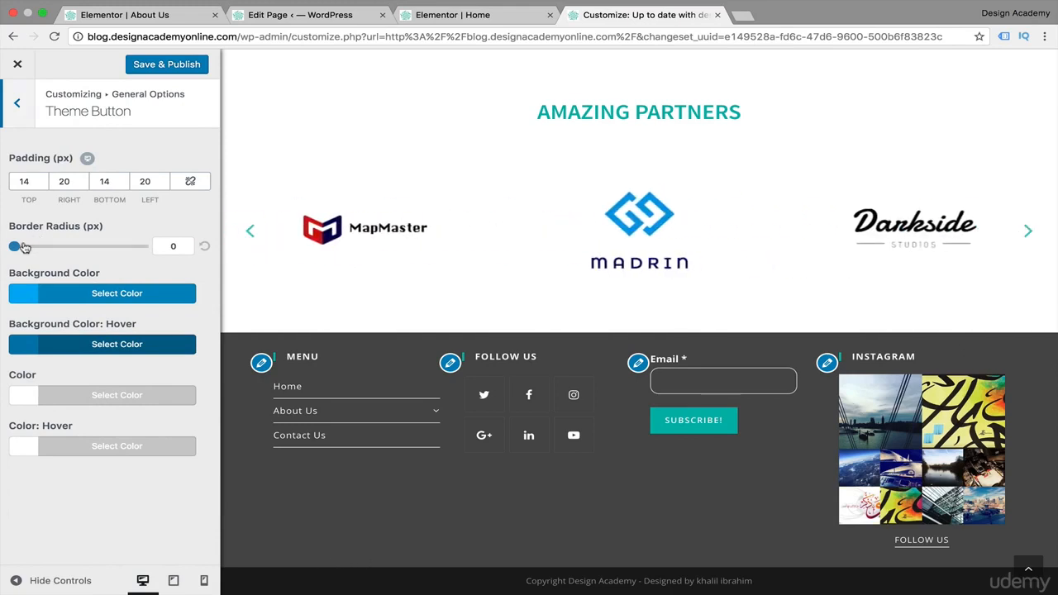
{"action": "left_click_drag", "start_coordinate": [20, 249], "coordinate": [29, 250]}
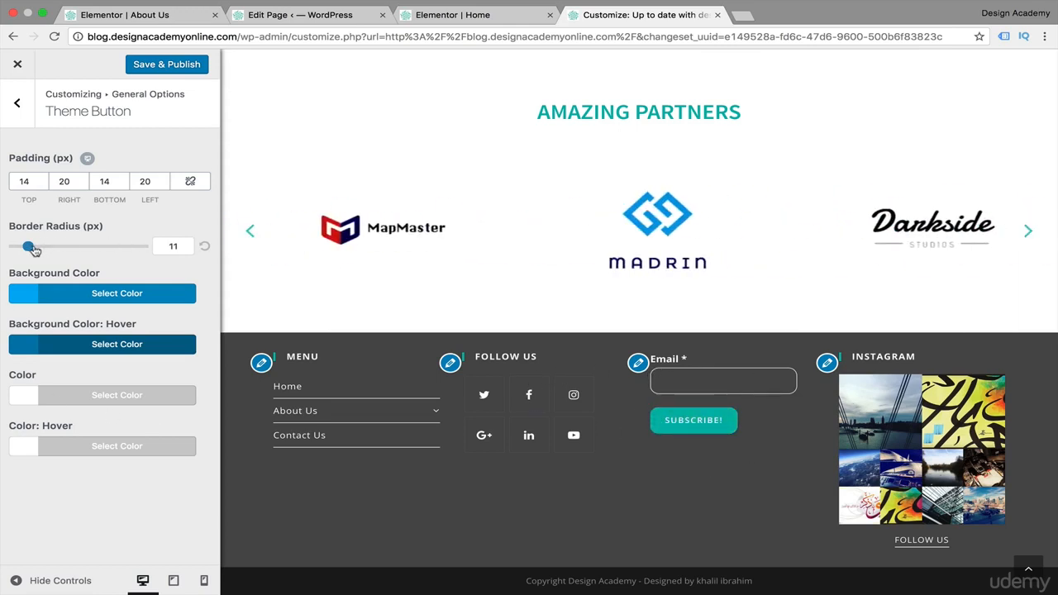
{"action": "left_click_drag", "start_coordinate": [31, 250], "coordinate": [73, 251]}
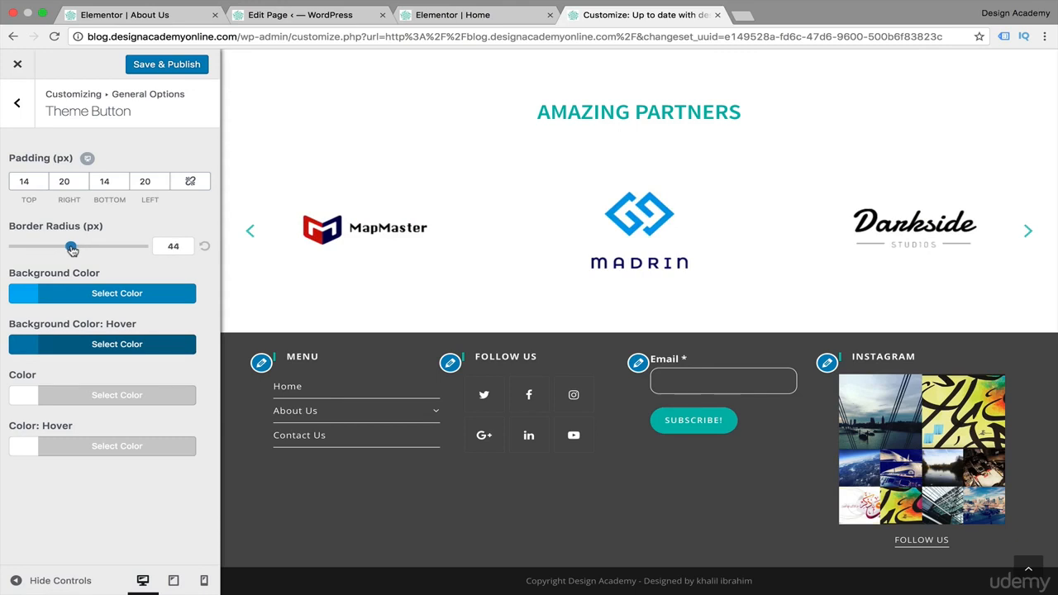
{"action": "left_click_drag", "start_coordinate": [72, 250], "coordinate": [28, 251]}
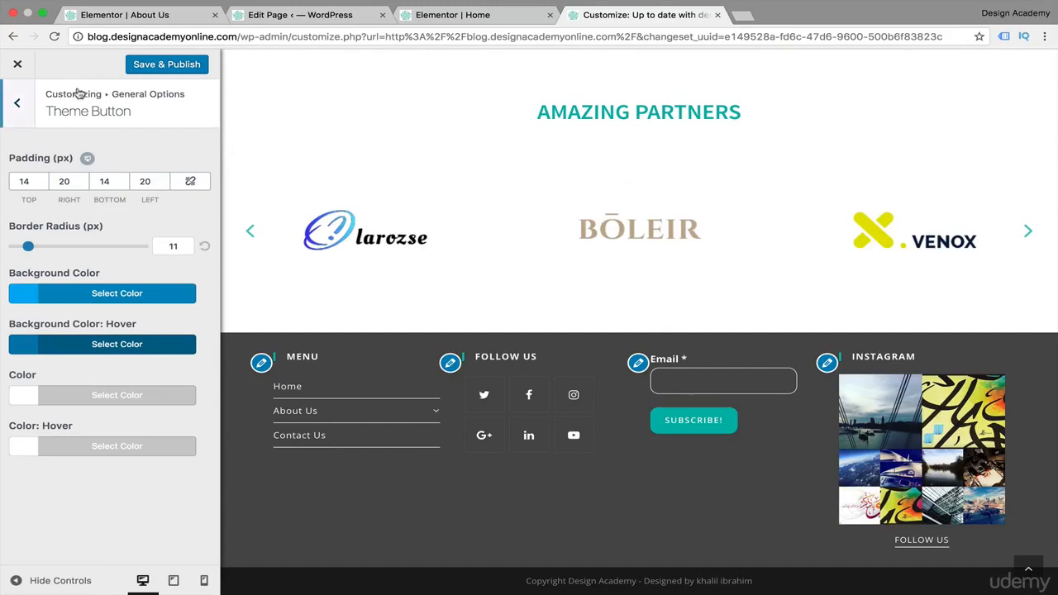
{"action": "left_click", "coordinate": [166, 65]}
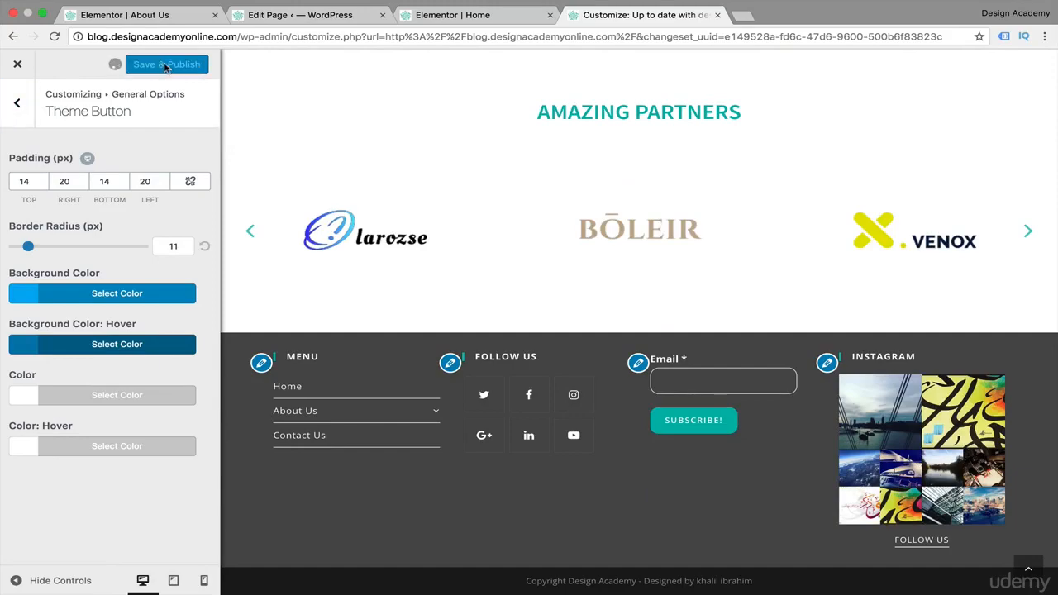